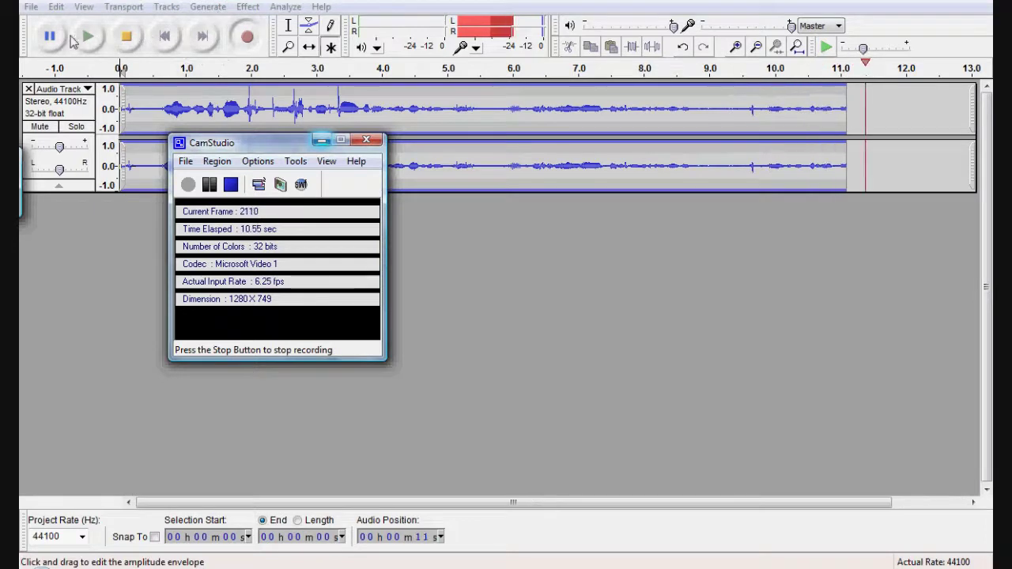
pyautogui.click(49, 36)
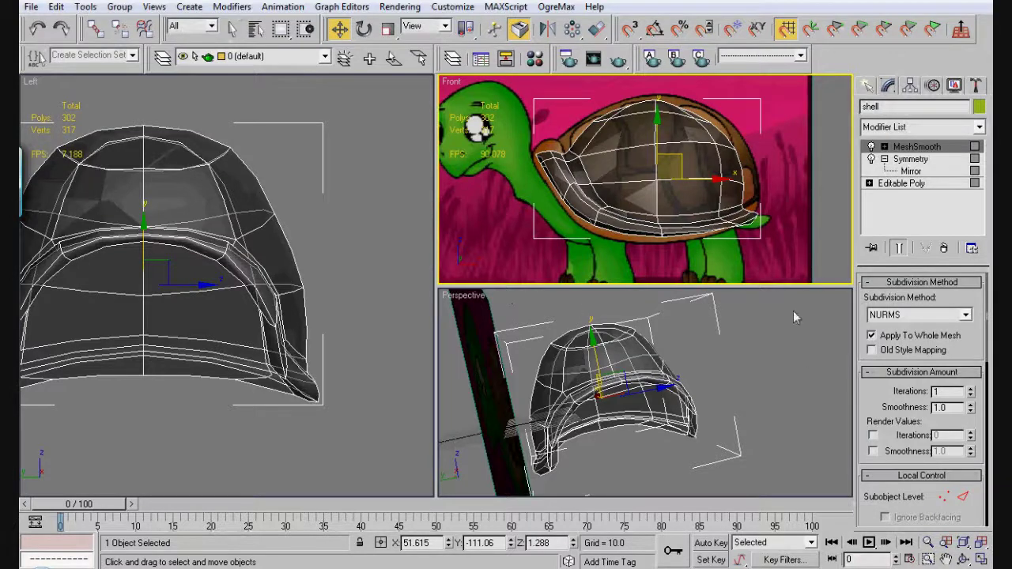
# Step: Turn off the shell's see-through display, orbit the Perspective view to its open underside, and return to its Editable Poly level
pyautogui.hotkey('alt', 'x')
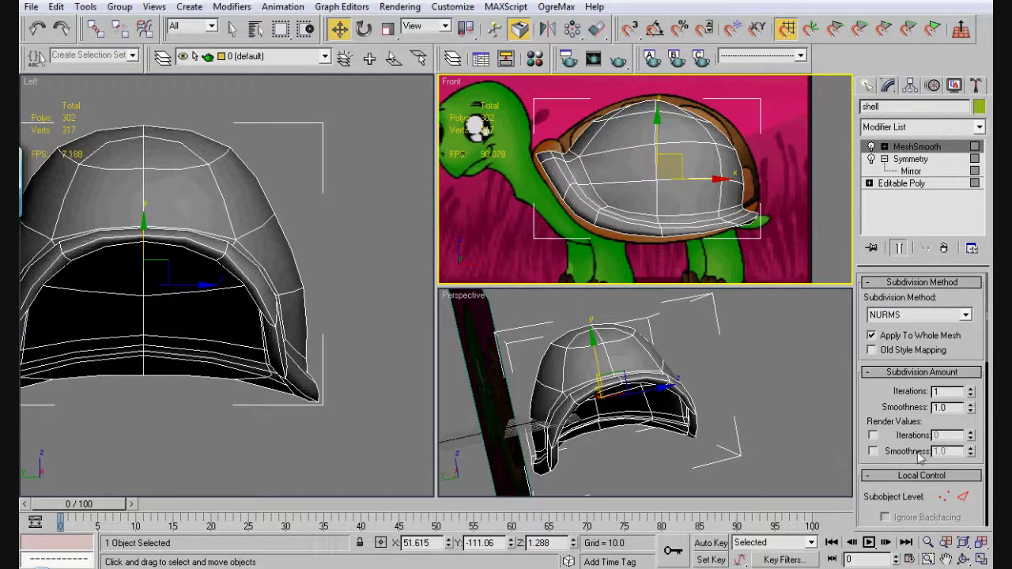
pyautogui.click(964, 560)
pyautogui.moveTo(647, 439); pyautogui.dragTo(587, 405)
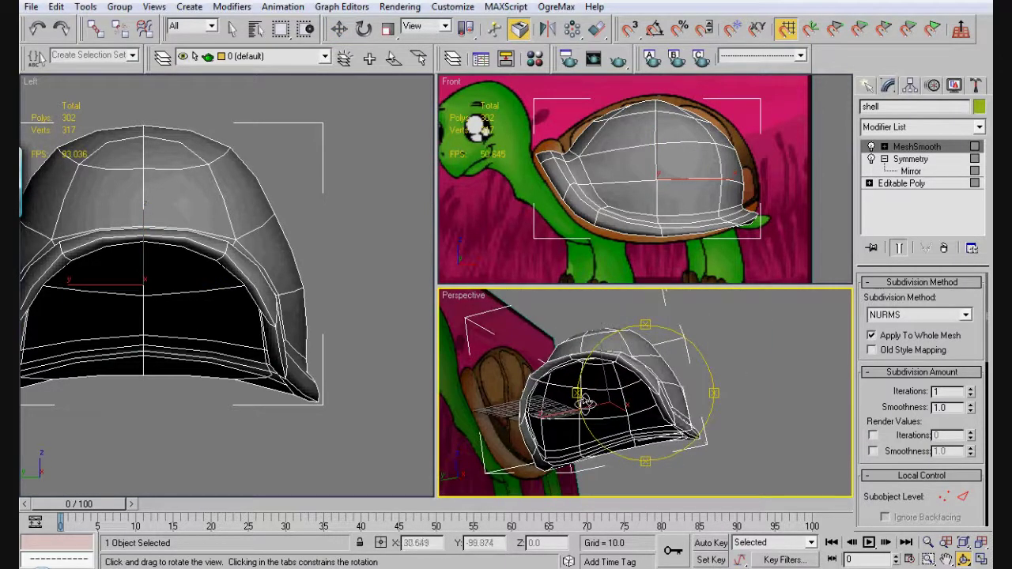
pyautogui.click(908, 183)
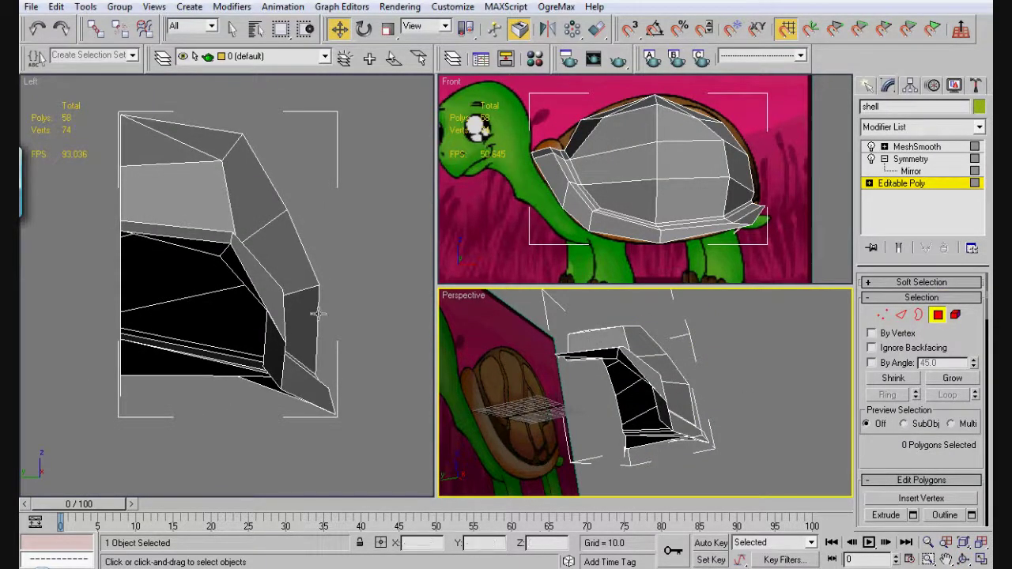
# Step: Try lowering the half shell's open border edges and deleting the two polygons on its lower seam
pyautogui.click(919, 316)
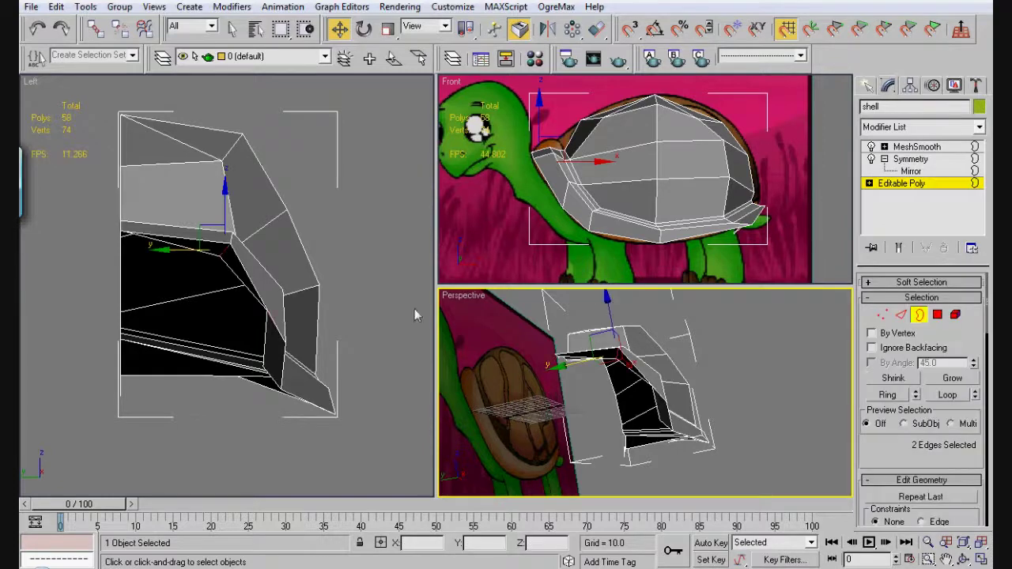
pyautogui.click(211, 245)
pyautogui.click(194, 251)
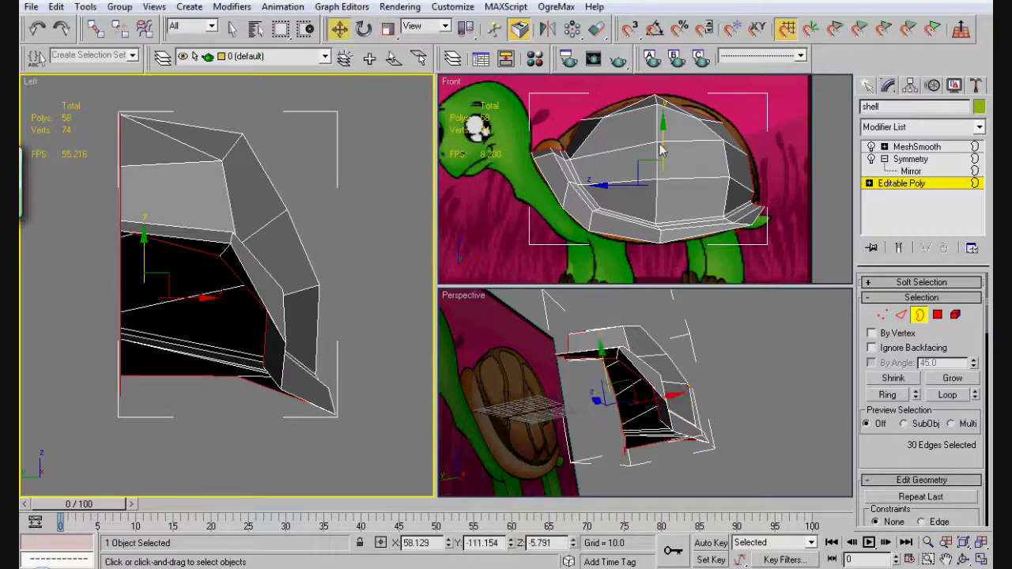
pyautogui.moveTo(662, 149); pyautogui.dragTo(662, 154)
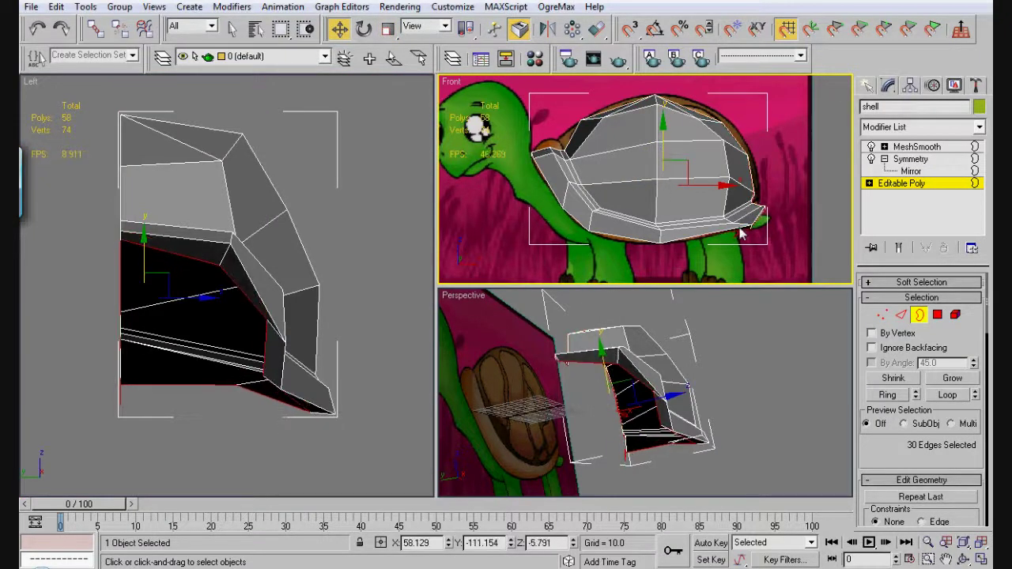
pyautogui.press('4')
pyautogui.click(734, 239)
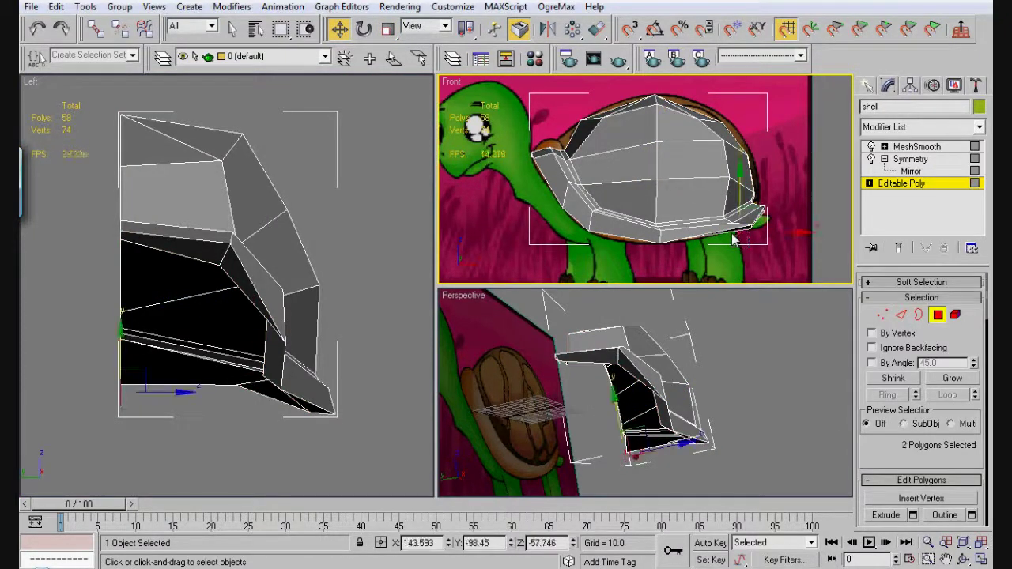
pyautogui.press('Delete')
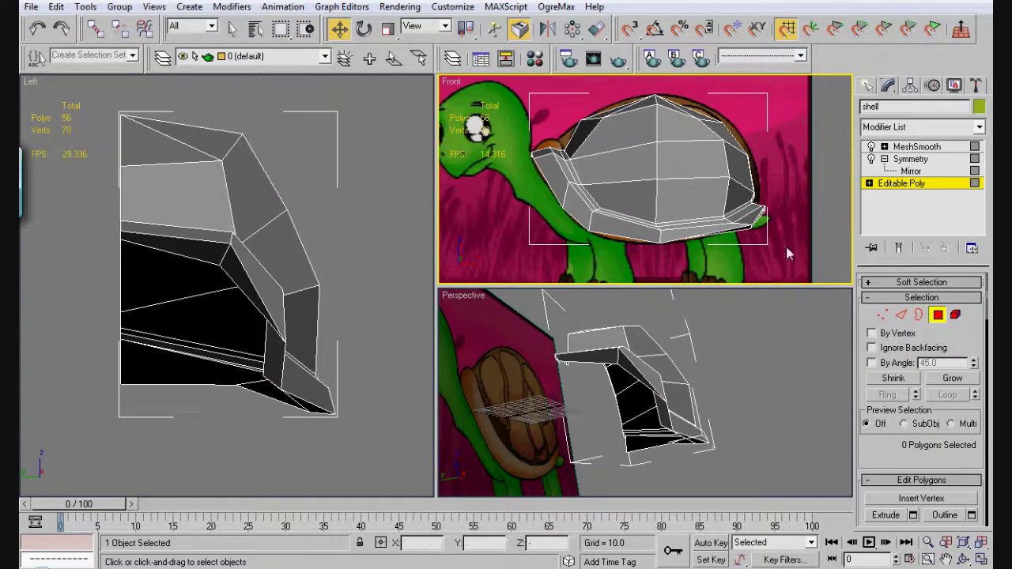
pyautogui.hotkey('ctrl', 'z')
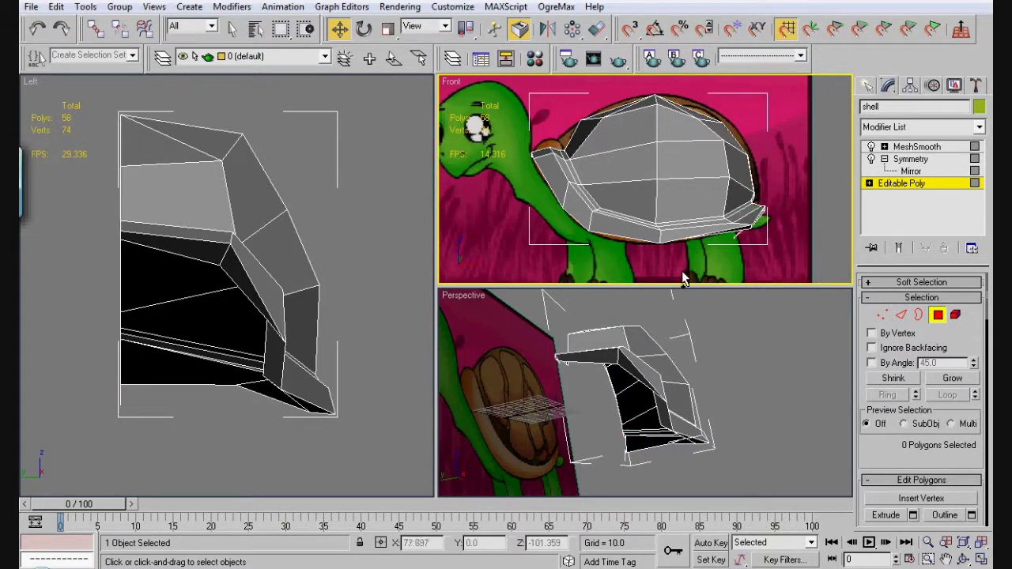
pyautogui.hotkey('ctrl', 'z')
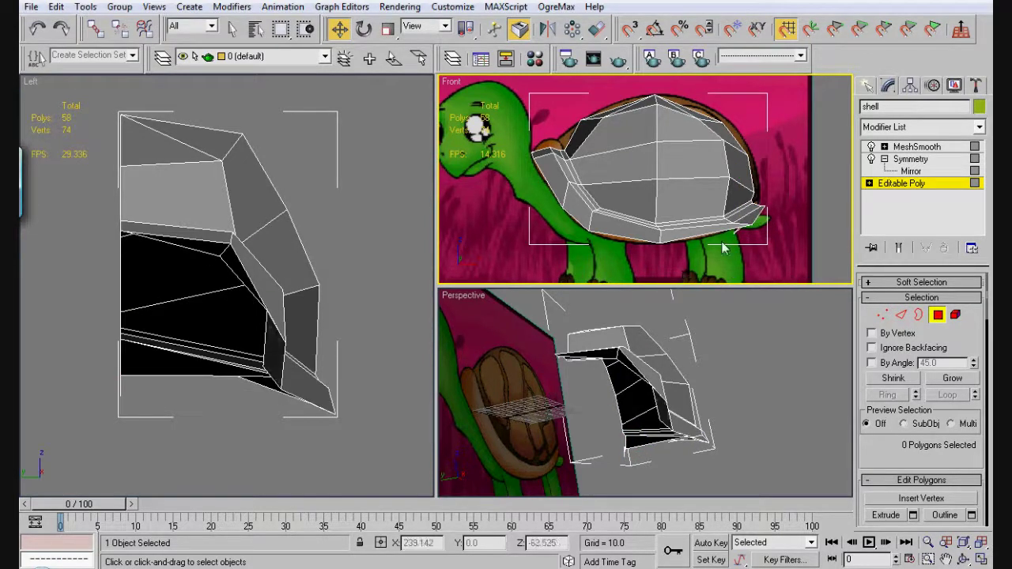
# Step: Delete the two thin polygons along the symmetry seam on the half shell's underside
pyautogui.moveTo(743, 246); pyautogui.dragTo(729, 232)
pyautogui.click(729, 232)
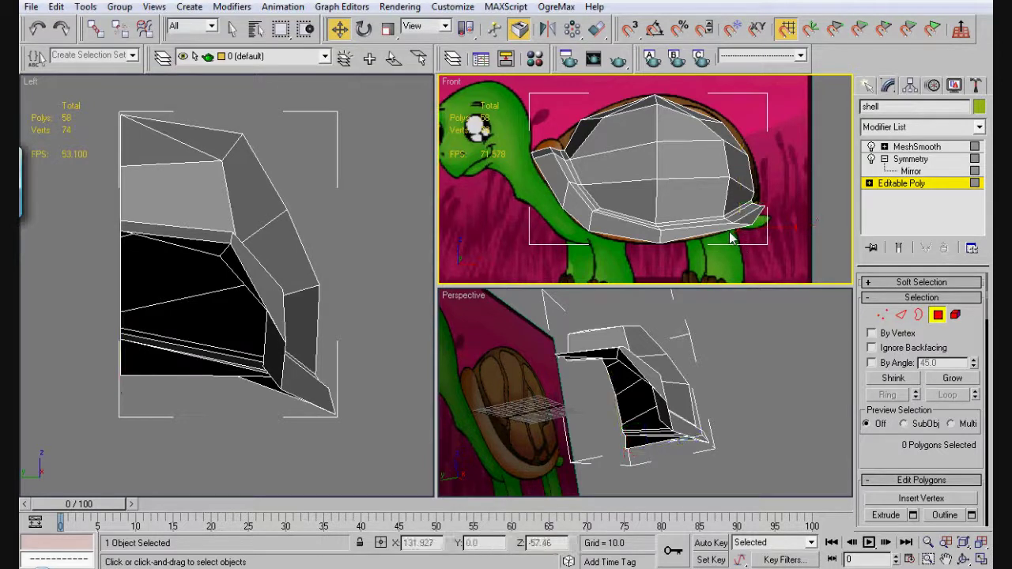
# Step: Select the rim's open border edges without those along the symmetry seam and move them down slightly to deepen the lip
pyautogui.click(919, 315)
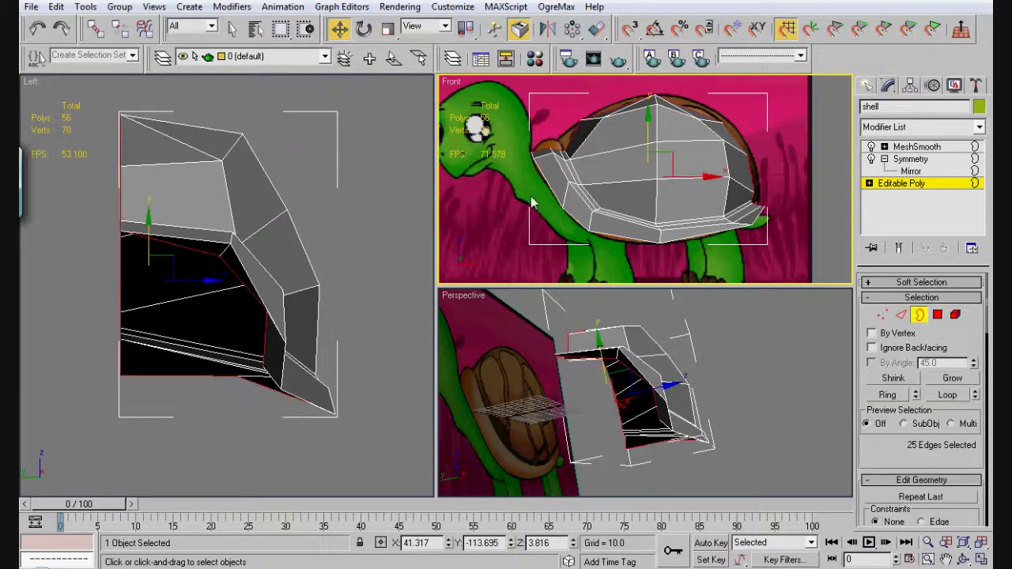
pyautogui.moveTo(90, 106); pyautogui.dragTo(166, 178)
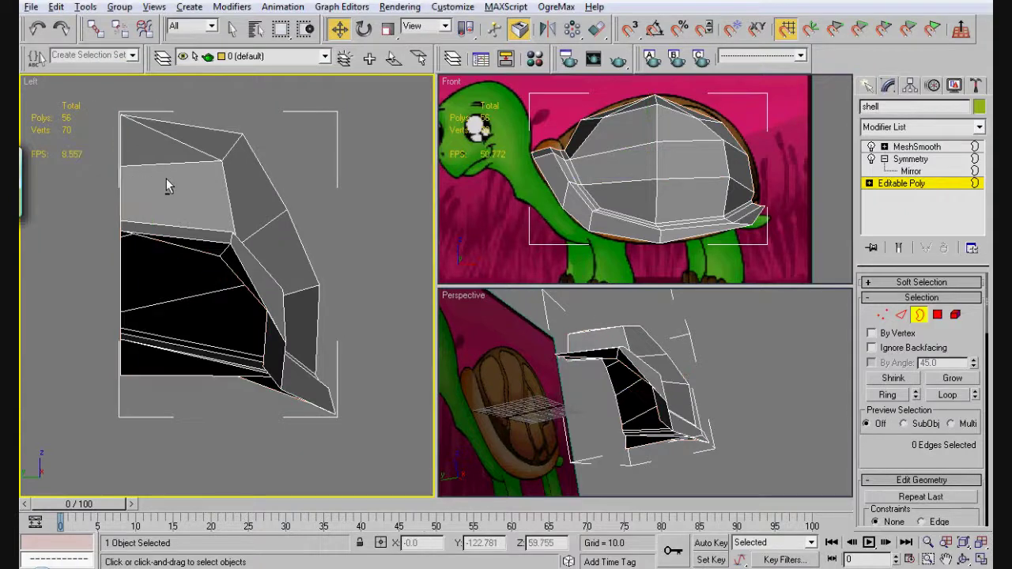
pyautogui.click(209, 253)
pyautogui.press('2')
pyautogui.keyDown('alt'); pyautogui.moveTo(111, 105); pyautogui.dragTo(221, 214); pyautogui.keyUp('alt')
pyautogui.keyDown('alt'); pyautogui.moveTo(129, 331); pyautogui.dragTo(165, 369); pyautogui.keyUp('alt')
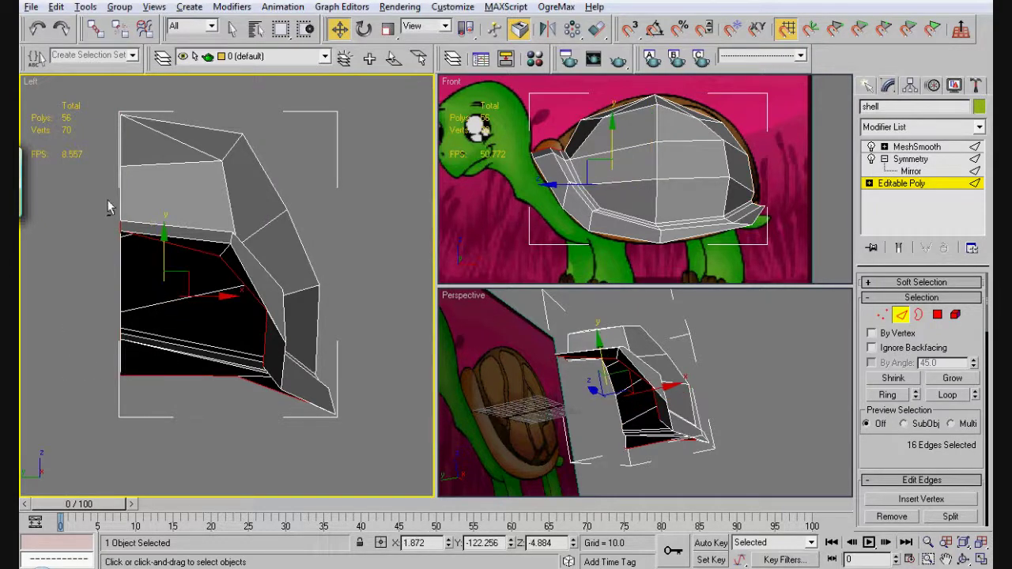
pyautogui.keyDown('alt'); pyautogui.moveTo(128, 216); pyautogui.dragTo(146, 233); pyautogui.keyUp('alt')
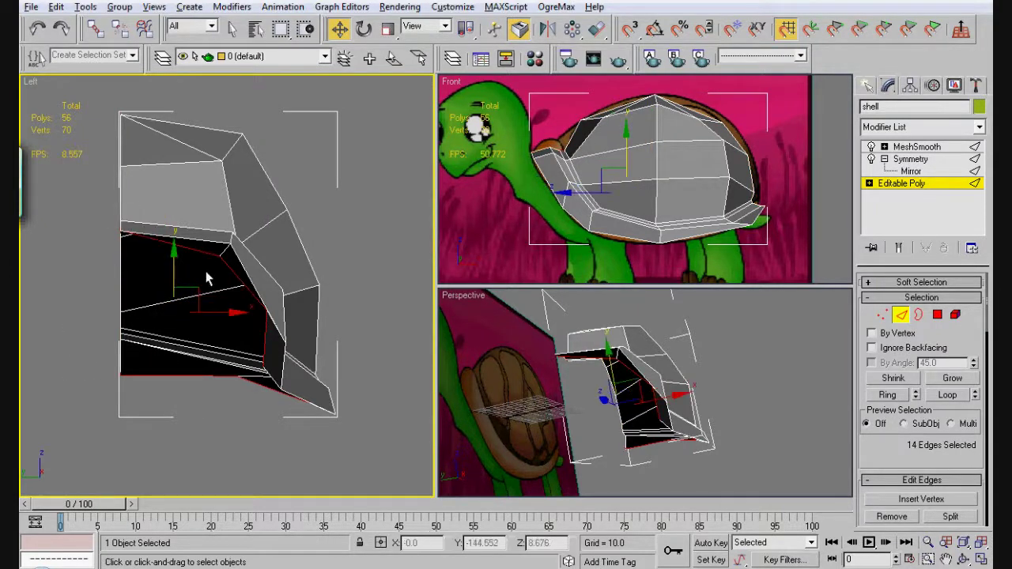
pyautogui.moveTo(174, 271)
pyautogui.mouseDown()
pyautogui.moveTo(168, 318)
pyautogui.moveTo(165, 284)
pyautogui.mouseUp()
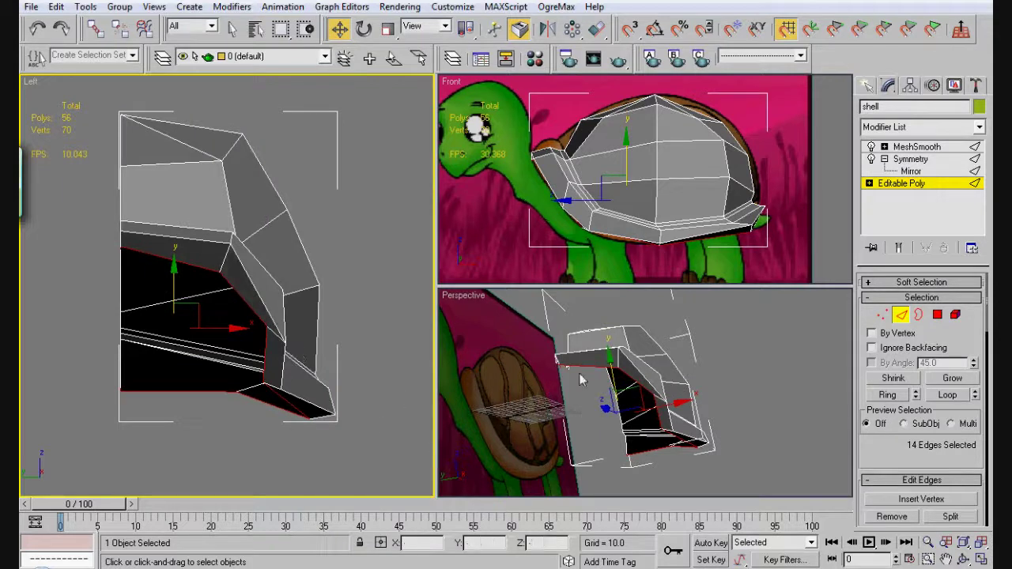
# Step: Scale the selected rim edges up slightly, narrow them a little along X, and flatten them vertically in the Front view
pyautogui.press('r')
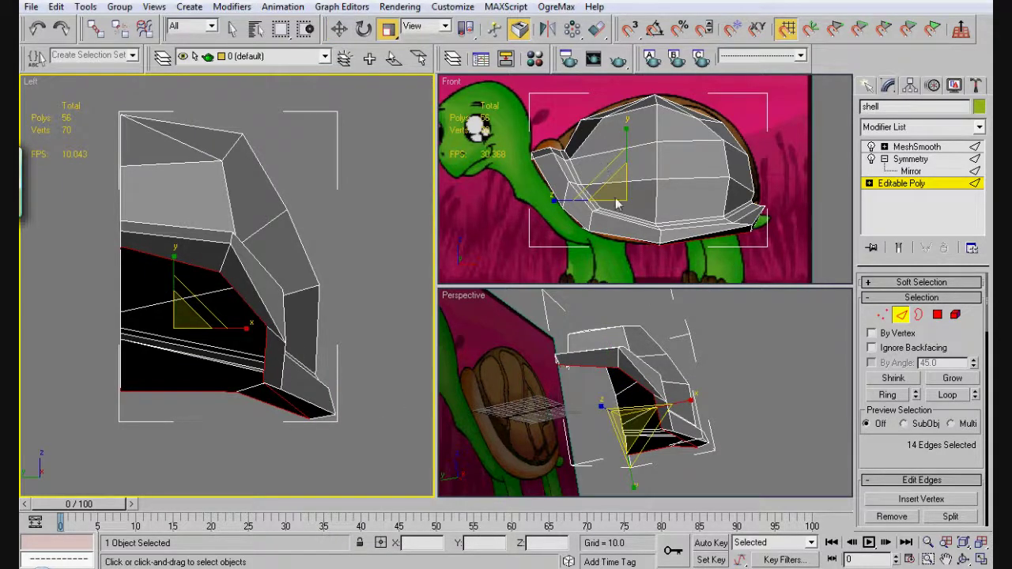
pyautogui.click(616, 195)
pyautogui.hotkey('ctrl', 'z')
pyautogui.moveTo(632, 197)
pyautogui.mouseDown()
pyautogui.moveTo(626, 175)
pyautogui.moveTo(631, 201)
pyautogui.moveTo(631, 189)
pyautogui.mouseUp()
pyautogui.moveTo(693, 203); pyautogui.dragTo(687, 203)
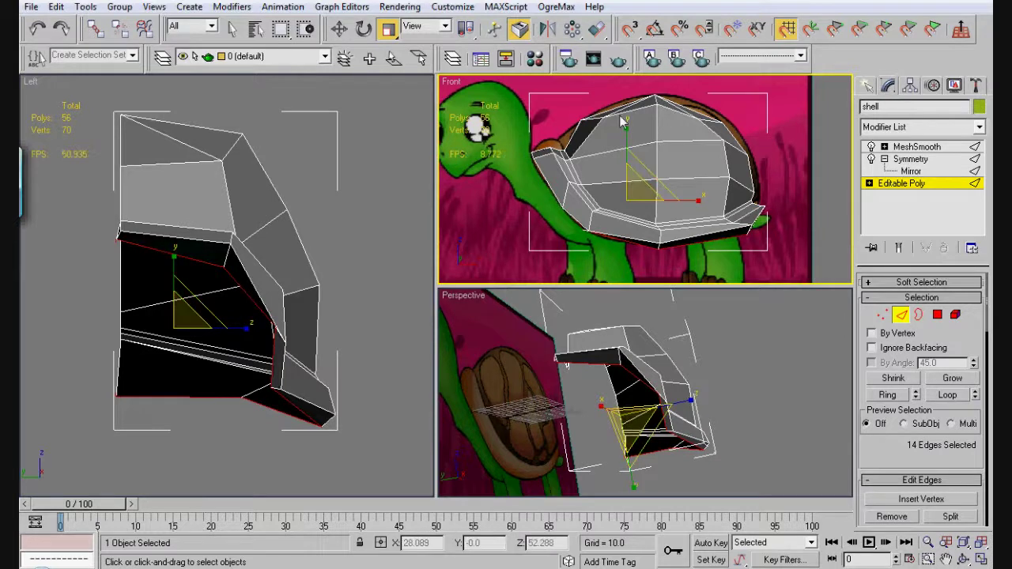
pyautogui.moveTo(626, 129); pyautogui.dragTo(626, 141)
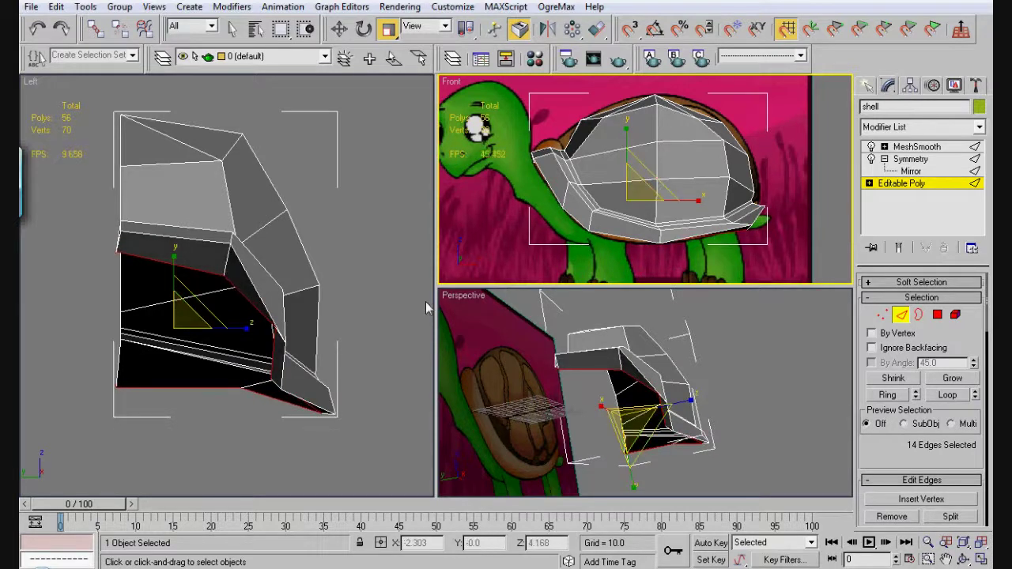
pyautogui.keyDown('alt'); pyautogui.click(304, 395); pyautogui.keyUp('alt')
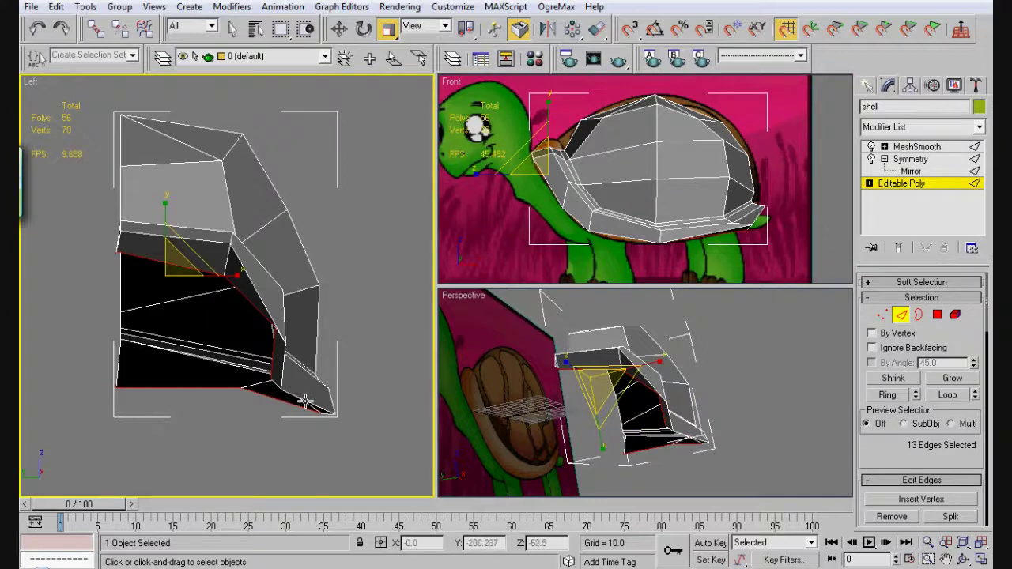
pyautogui.keyDown('ctrl'); pyautogui.click(315, 405); pyautogui.keyUp('ctrl')
pyautogui.hotkey('ctrl', 'z')
pyautogui.hotkey('ctrl', 'y')
pyautogui.hotkey('ctrl', 'y')
pyautogui.hotkey('ctrl', 'y')
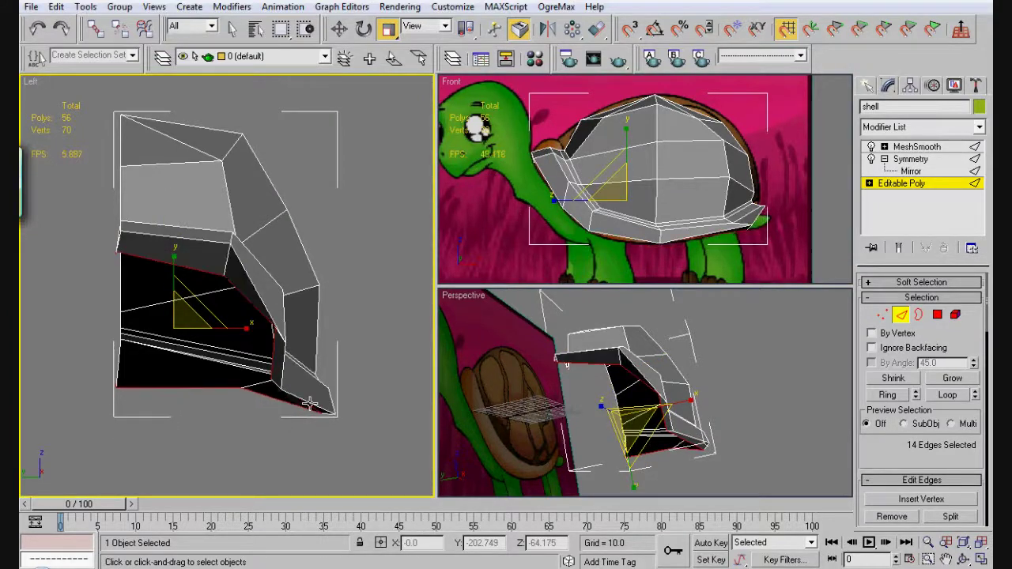
# Step: Move the outer edge of the lip at the shell's low side corner slightly upward in the Left view
pyautogui.click(301, 395)
pyautogui.press('w')
pyautogui.moveTo(306, 356); pyautogui.dragTo(309, 352)
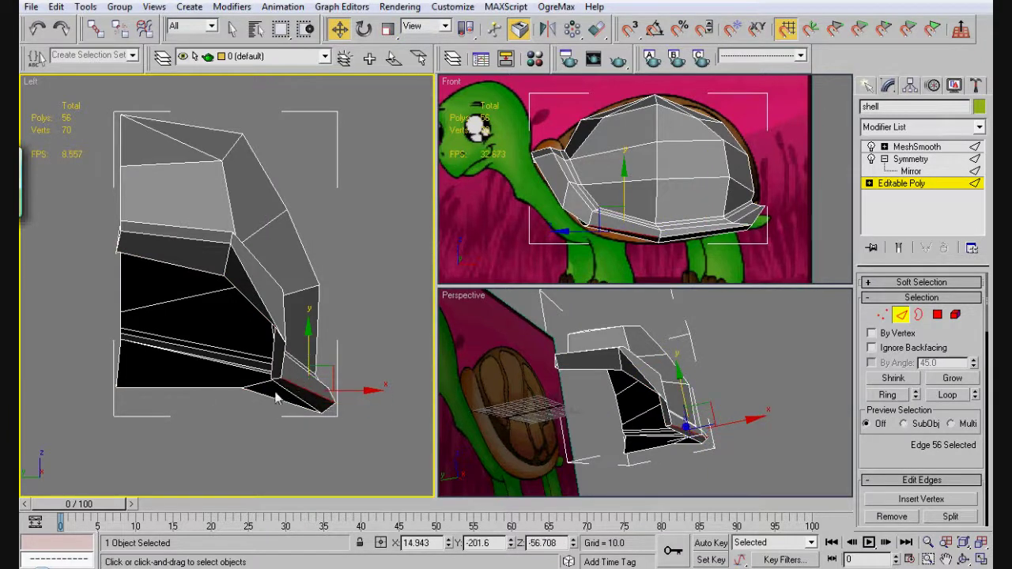
# Step: Shift the lip edges near the shell's front slightly in the Front view to follow the rim in the reference image
pyautogui.click(574, 213)
pyautogui.moveTo(577, 179)
pyautogui.mouseDown()
pyautogui.moveTo(561, 183)
pyautogui.moveTo(574, 190)
pyautogui.mouseUp()
pyautogui.click(553, 183)
pyautogui.click(553, 186)
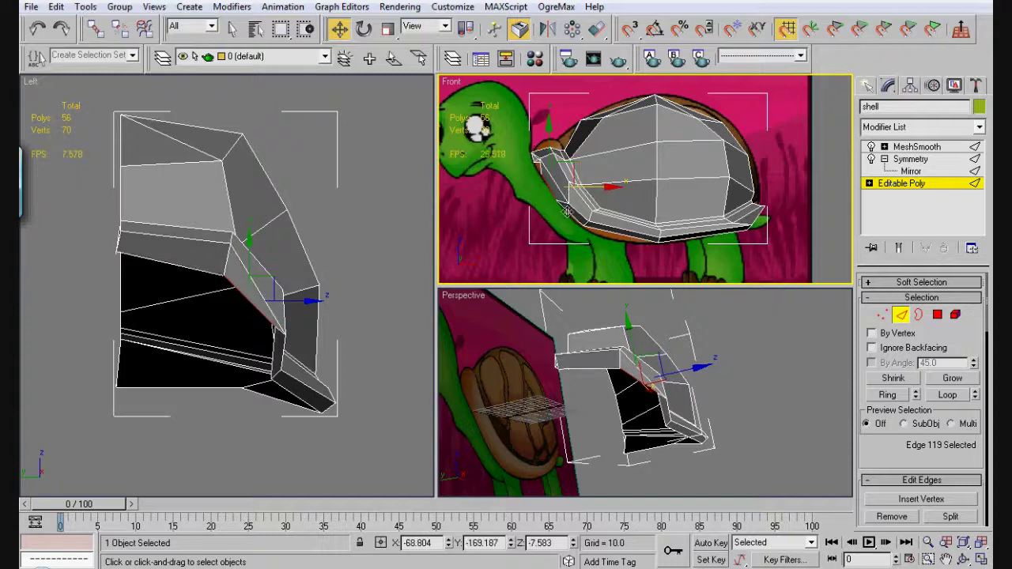
pyautogui.click(596, 230)
pyautogui.click(544, 175)
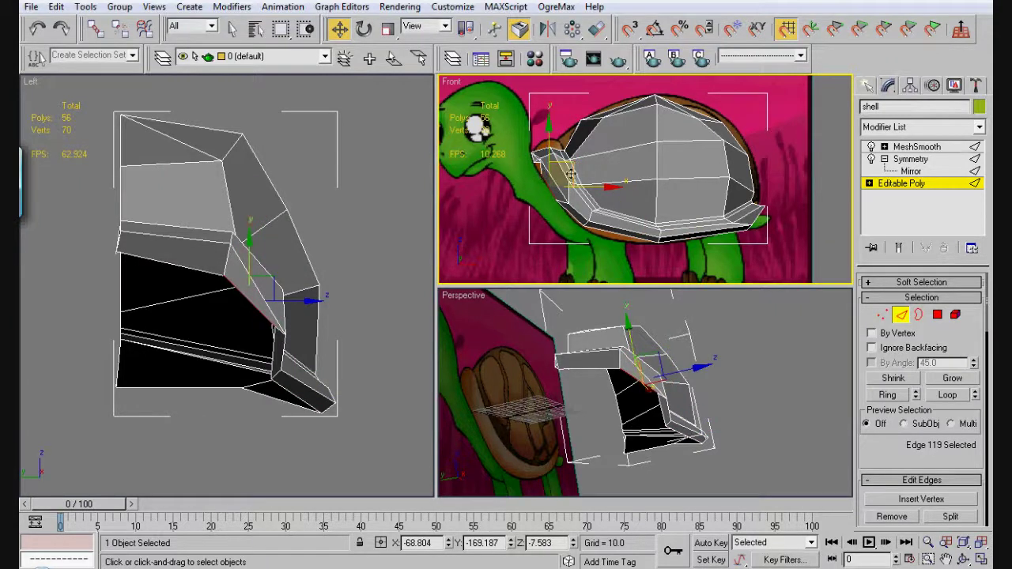
pyautogui.click(541, 167)
pyautogui.moveTo(559, 168); pyautogui.dragTo(552, 172)
# Step: Try adjusting the lip's front vertices at the symmetry seam and the neighbouring corner at vertex level
pyautogui.press('1')
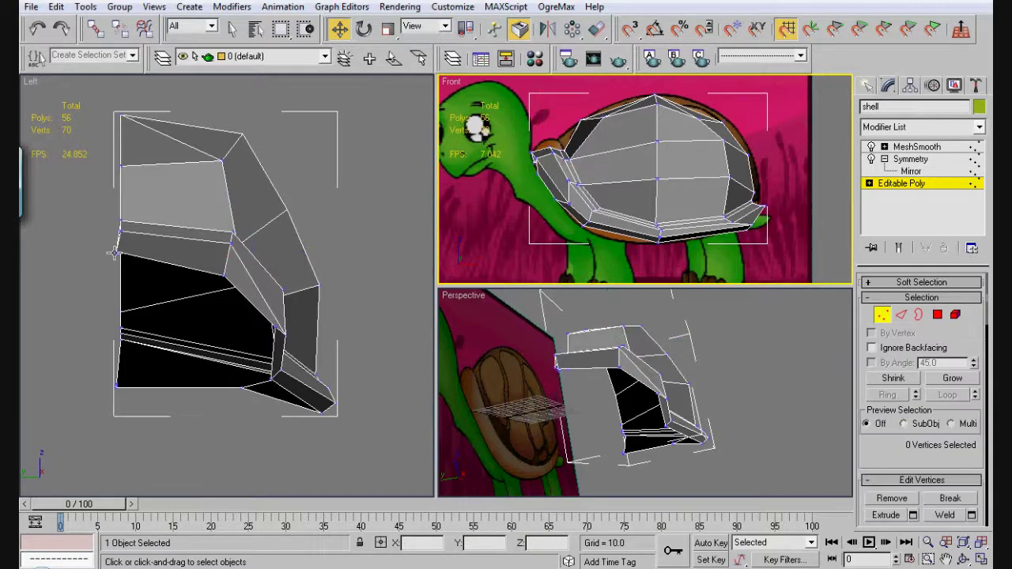
pyautogui.click(118, 253)
pyautogui.click(549, 134)
pyautogui.hotkey('ctrl', 'z')
pyautogui.moveTo(570, 163); pyautogui.dragTo(566, 163)
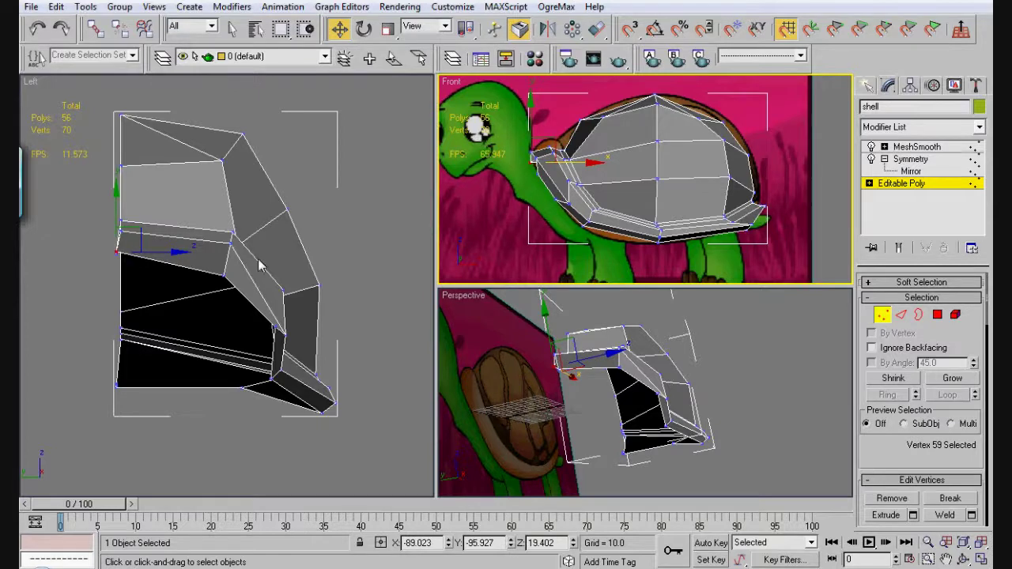
pyautogui.click(223, 276)
pyautogui.rightClick(568, 183)
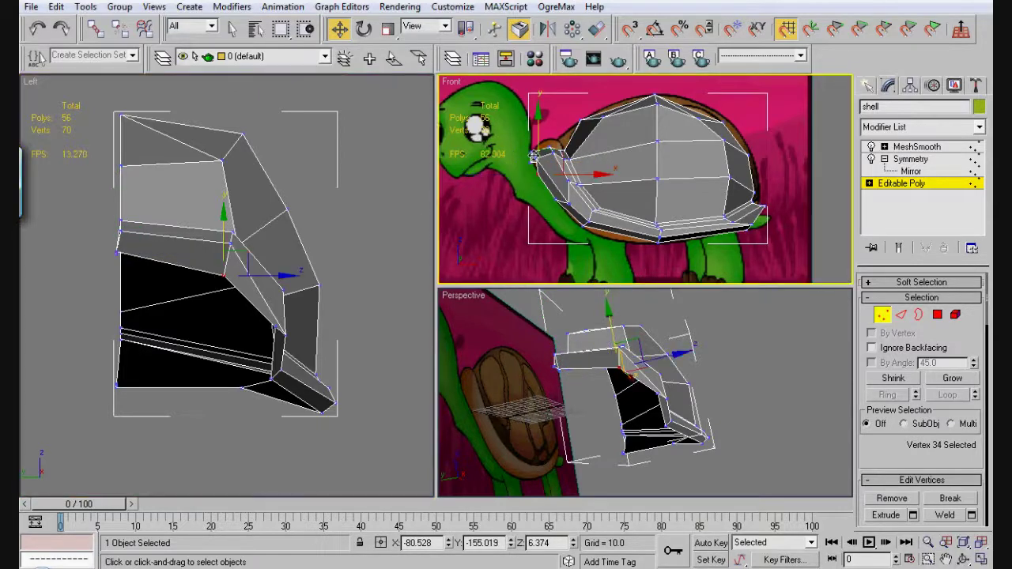
pyautogui.click(540, 159)
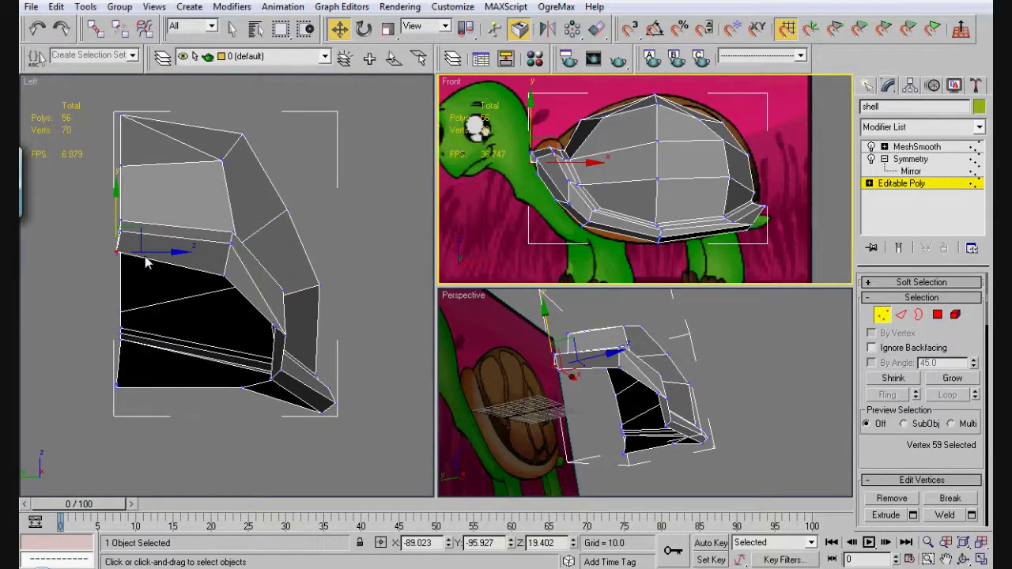
pyautogui.hotkey('ctrl', 'z')
pyautogui.hotkey('ctrl', 'z')
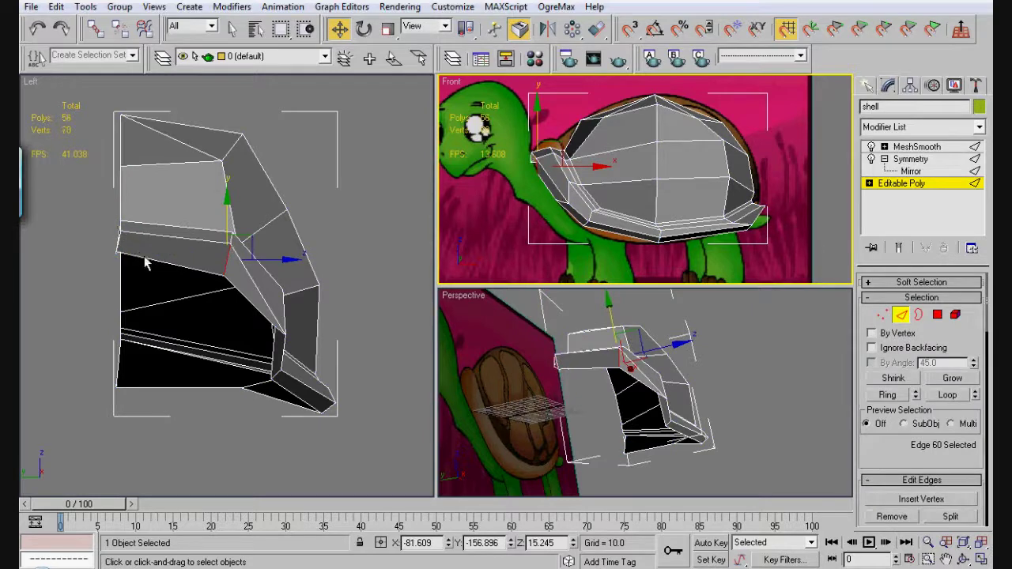
# Step: Delete two stray vertices at the lip's front beside the symmetry seam and move the remaining one onto the seam
pyautogui.press('1')
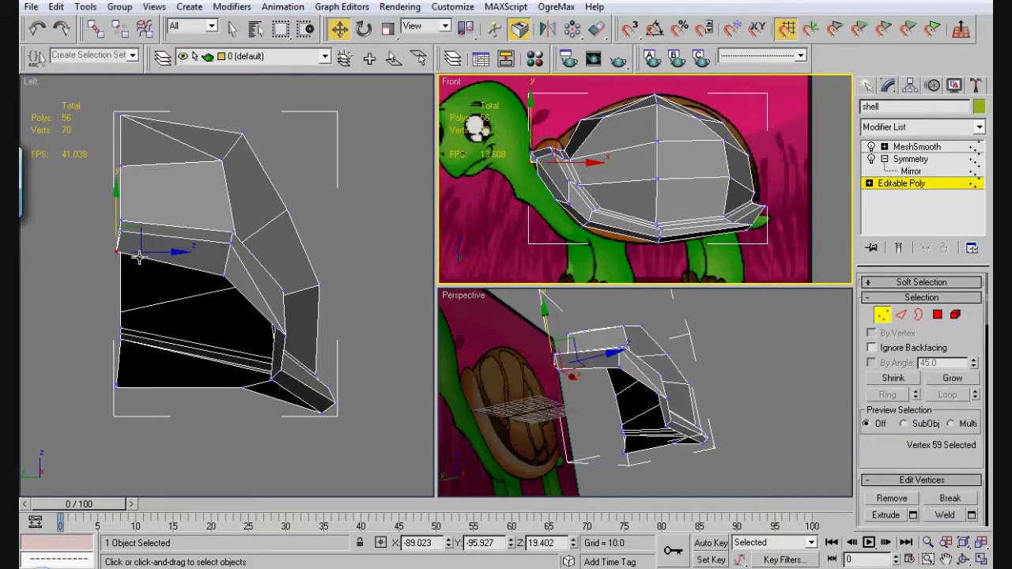
pyautogui.press('BackSpace')
pyautogui.click(118, 250)
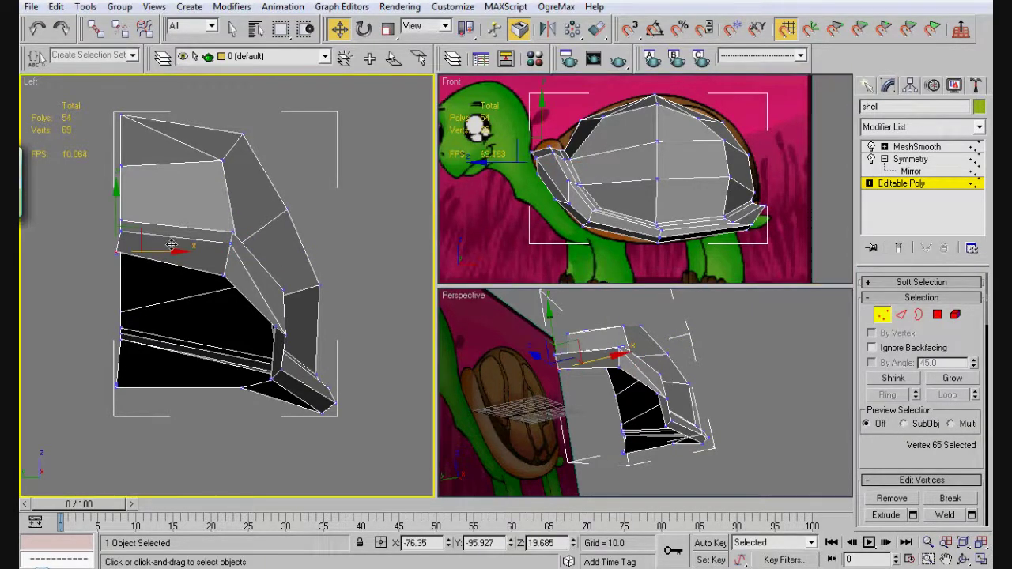
pyautogui.press('BackSpace')
pyautogui.click(118, 254)
pyautogui.moveTo(137, 249)
pyautogui.mouseDown()
pyautogui.moveTo(153, 250)
pyautogui.moveTo(119, 253)
pyautogui.mouseUp()
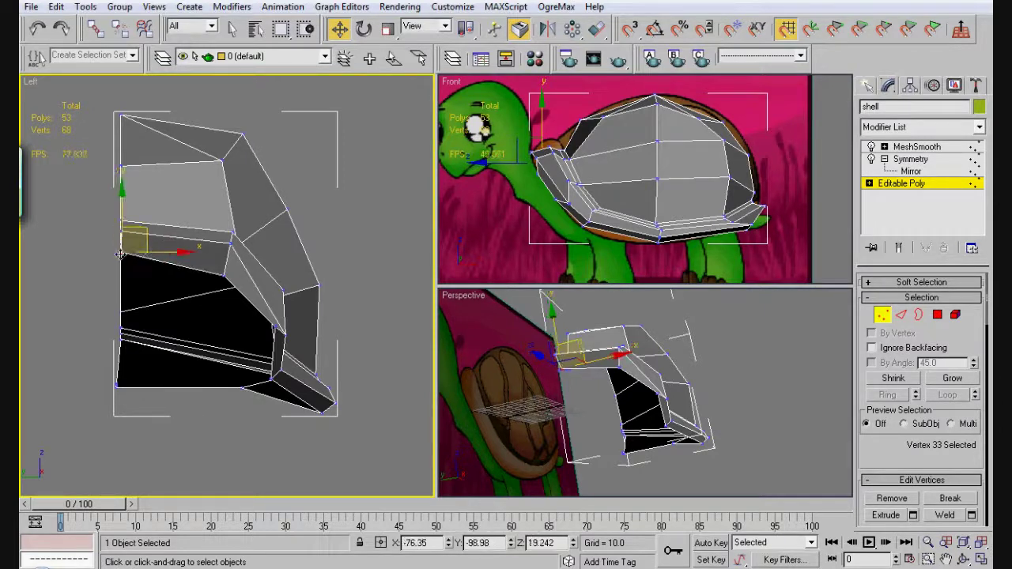
# Step: Clear the leftover isolated vertices beside the symmetry seam at the lip's front end, keeping the vertex on the seam
pyautogui.click(113, 254)
pyautogui.click(248, 263)
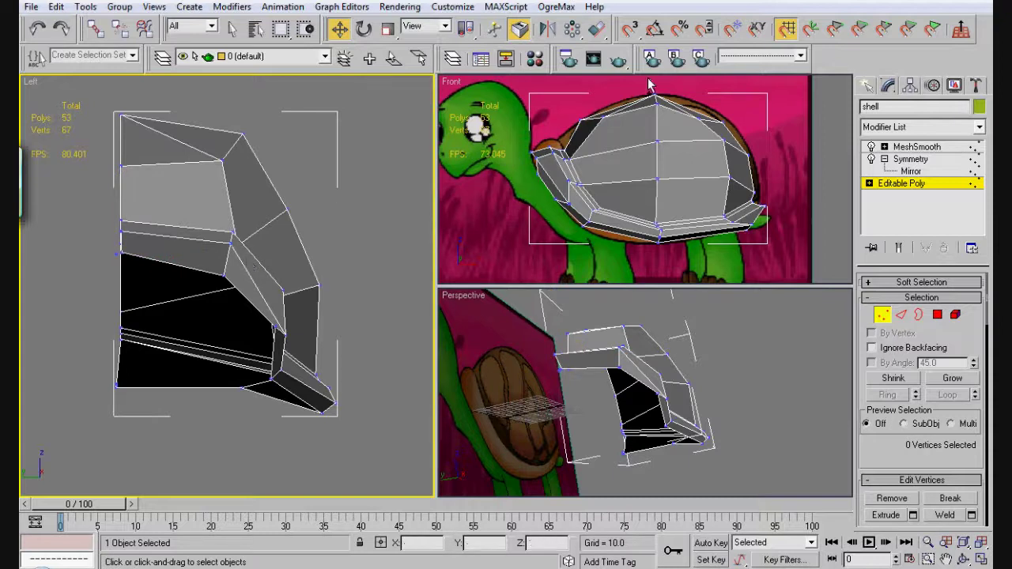
pyautogui.hotkey('ctrl', 'z')
pyautogui.press('Delete')
pyautogui.click(119, 253)
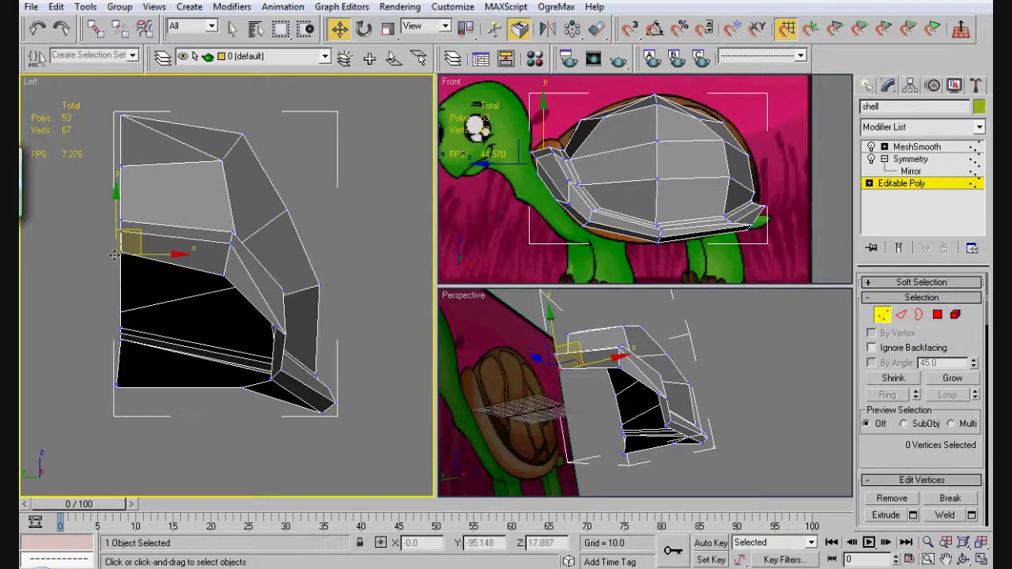
pyautogui.press('BackSpace')
pyautogui.click(122, 252)
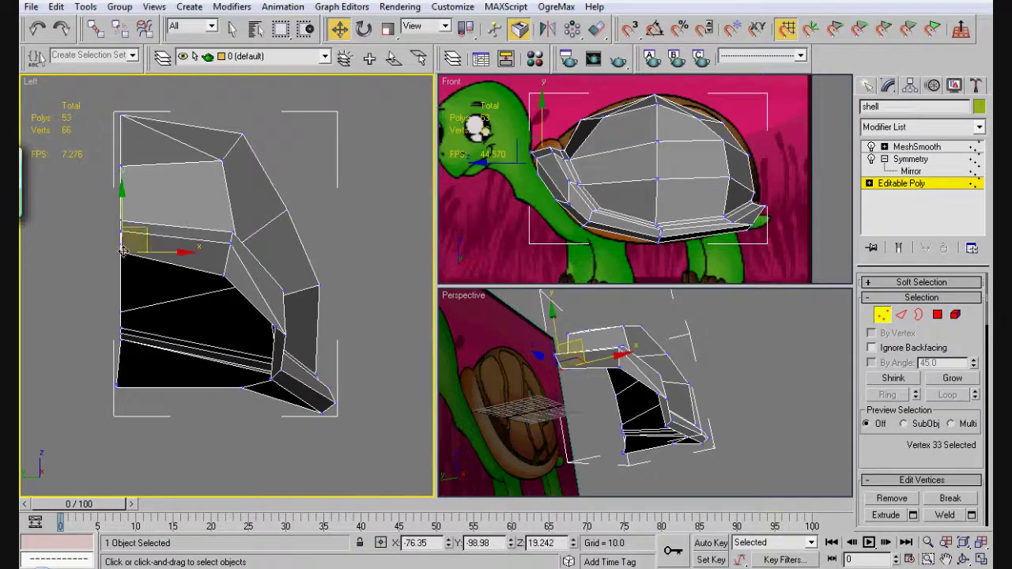
# Step: In the Front view, shift the lip's front seam vertex and its lower rear vertex slightly toward the turtle's head
pyautogui.rightClick(552, 161)
pyautogui.click(567, 162)
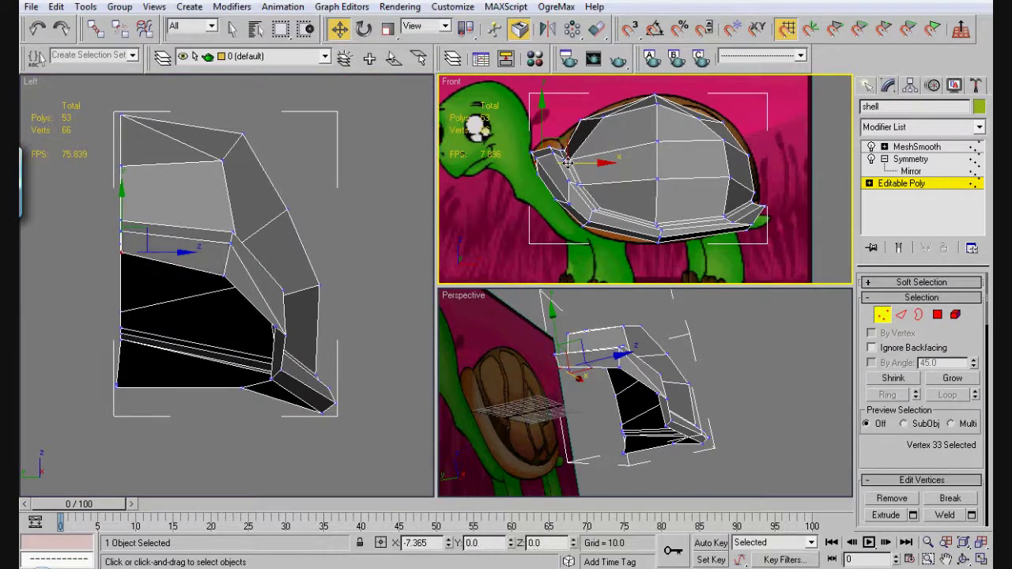
pyautogui.moveTo(566, 163); pyautogui.dragTo(566, 163)
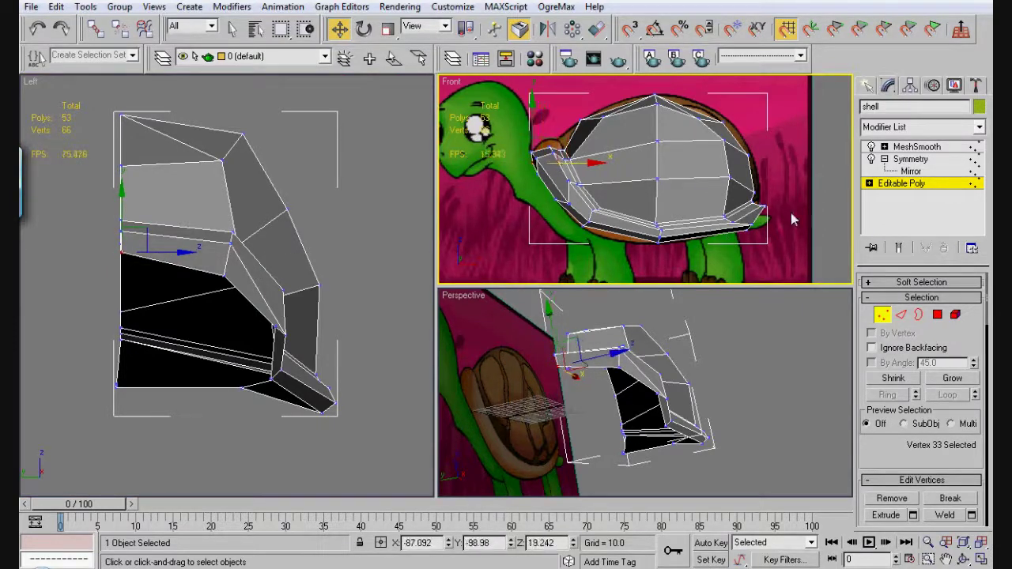
pyautogui.click(752, 226)
pyautogui.moveTo(765, 224)
pyautogui.mouseDown()
pyautogui.moveTo(771, 206)
pyautogui.moveTo(778, 224)
pyautogui.mouseUp()
pyautogui.click(764, 209)
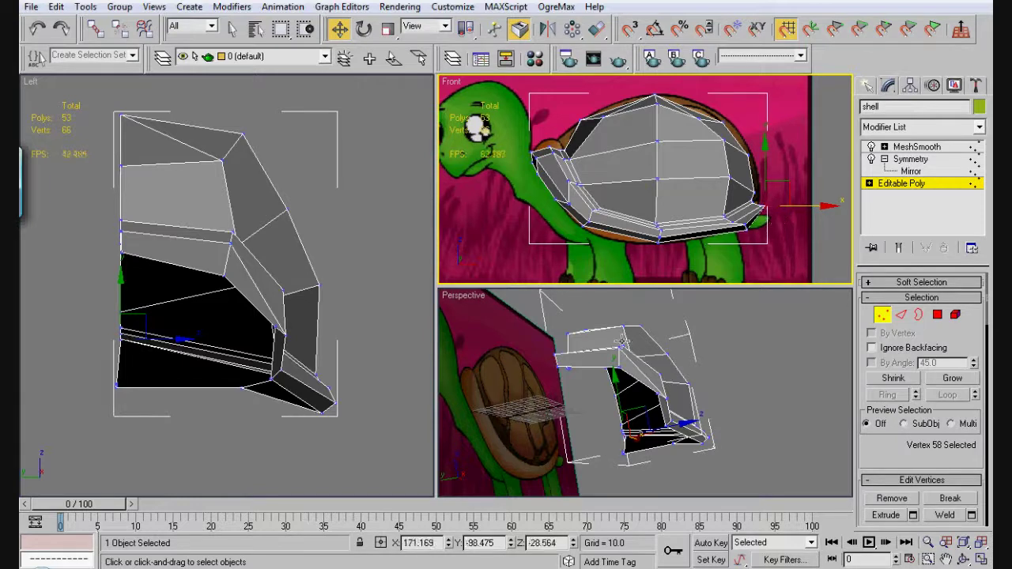
# Step: Select the open edge loop along the lip's underside and extrude it downward by about 10 units in the Front view
pyautogui.click(901, 314)
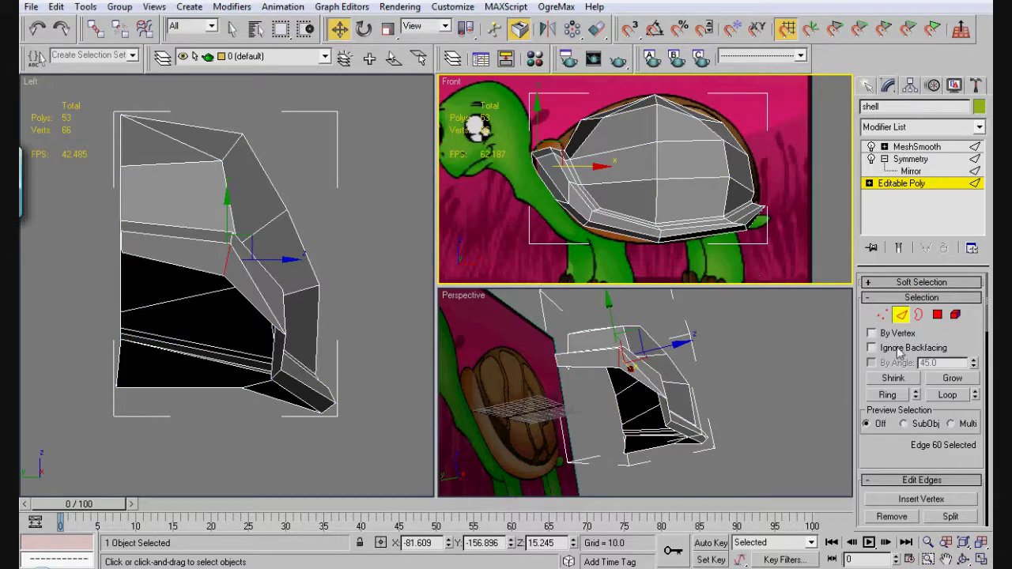
pyautogui.click(543, 181)
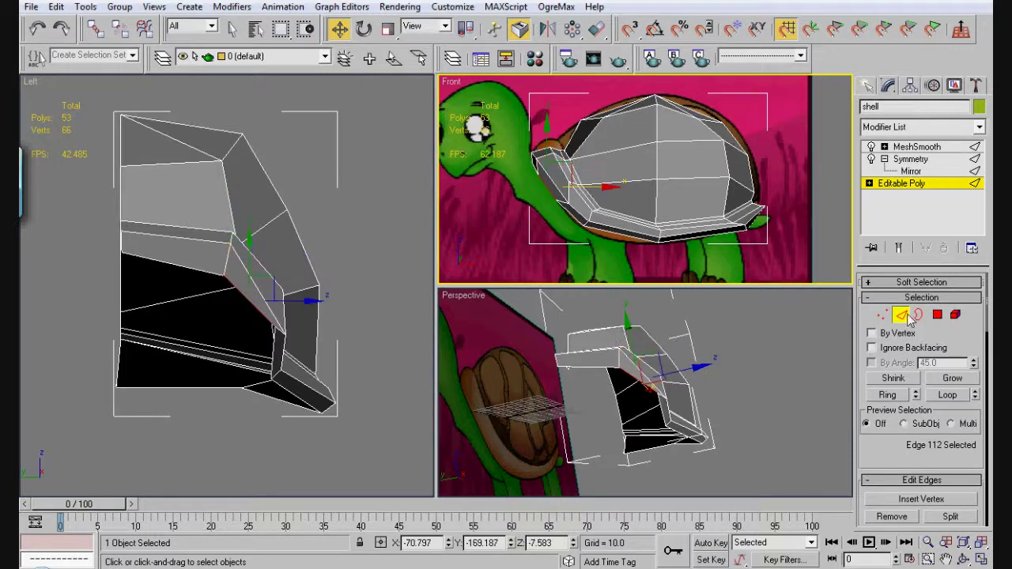
pyautogui.click(947, 395)
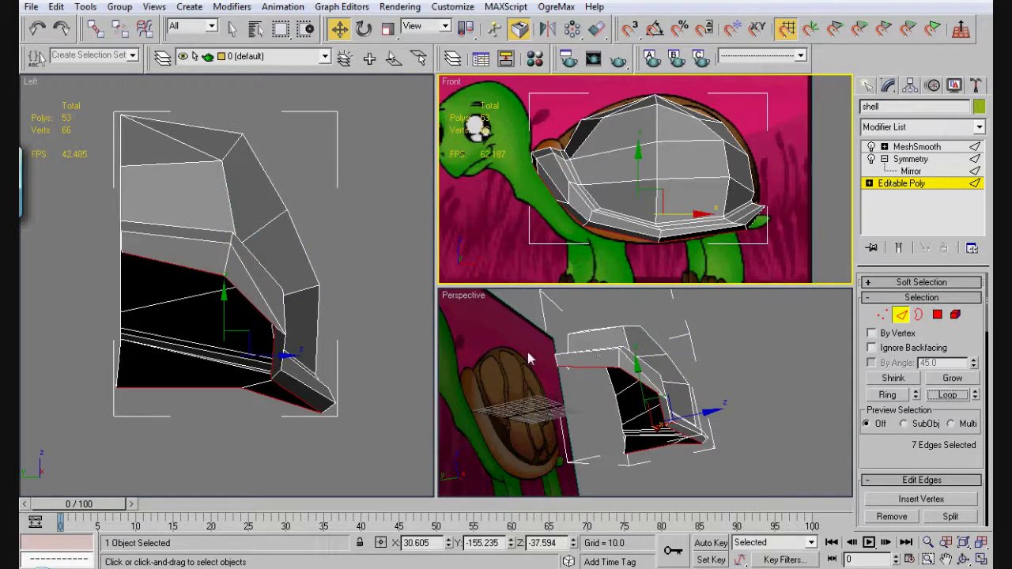
pyautogui.click(638, 178)
pyautogui.hotkey('ctrl', 'z')
pyautogui.keyDown('shift'); pyautogui.moveTo(638, 171); pyautogui.dragTo(638, 182); pyautogui.keyUp('shift')
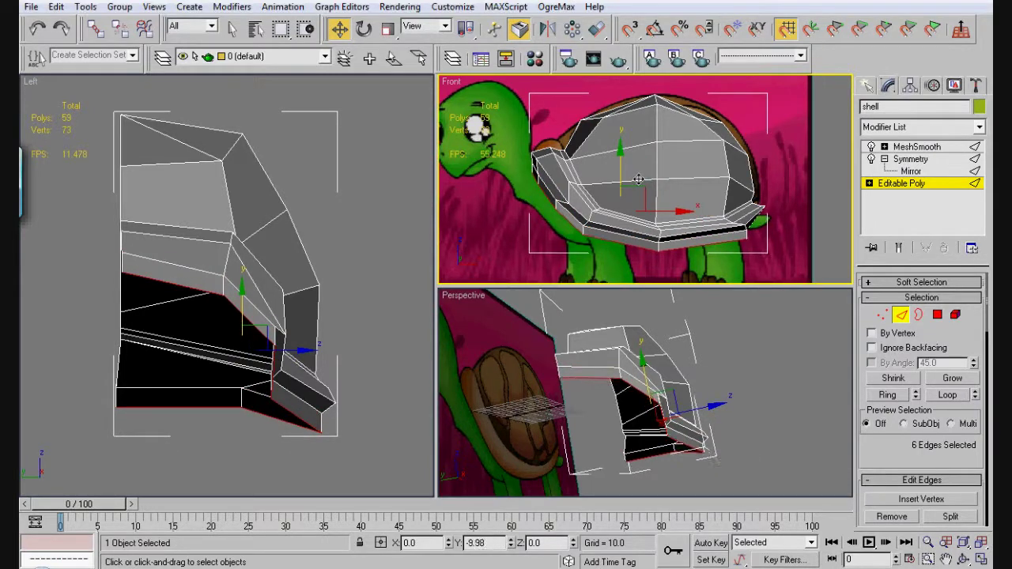
# Step: Scale the new border loop narrower across the shell's width in the Left view and lower it slightly
pyautogui.press('r')
pyautogui.press('w')
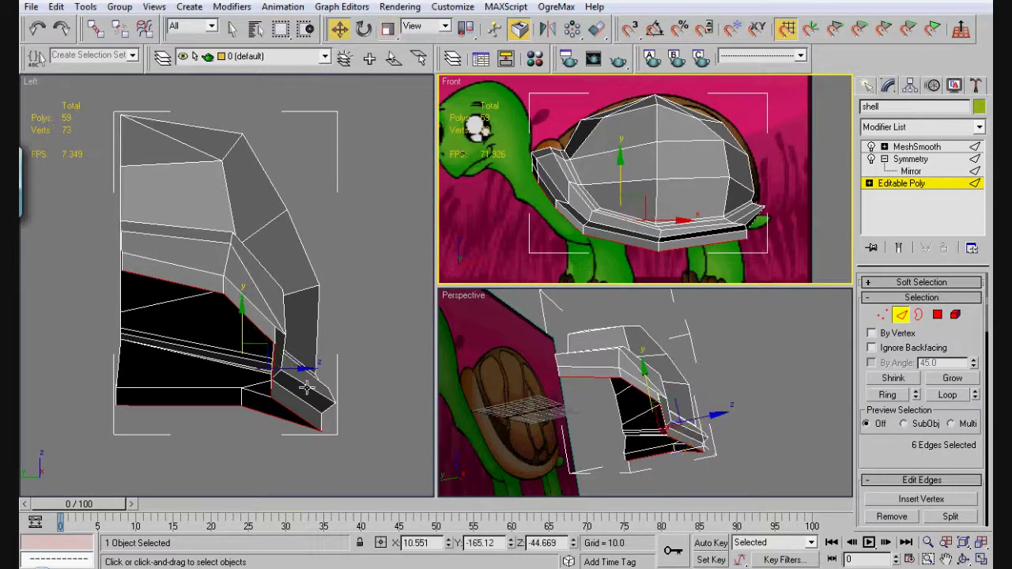
pyautogui.moveTo(296, 370); pyautogui.dragTo(283, 374)
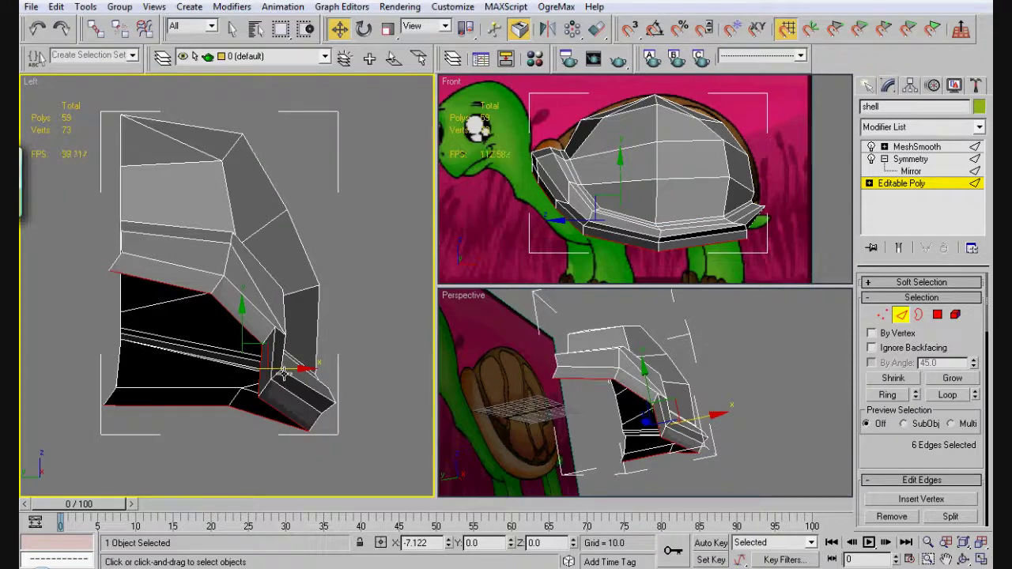
pyautogui.press('r')
pyautogui.moveTo(296, 369)
pyautogui.mouseDown()
pyautogui.moveTo(244, 372)
pyautogui.moveTo(257, 380)
pyautogui.moveTo(280, 370)
pyautogui.mouseUp()
pyautogui.press('w')
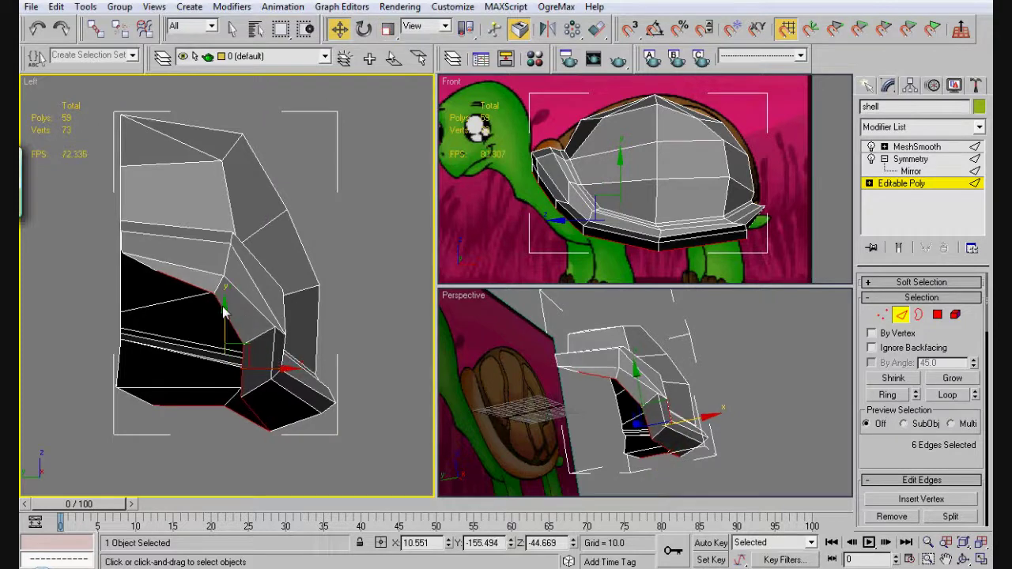
pyautogui.moveTo(224, 312); pyautogui.dragTo(222, 310)
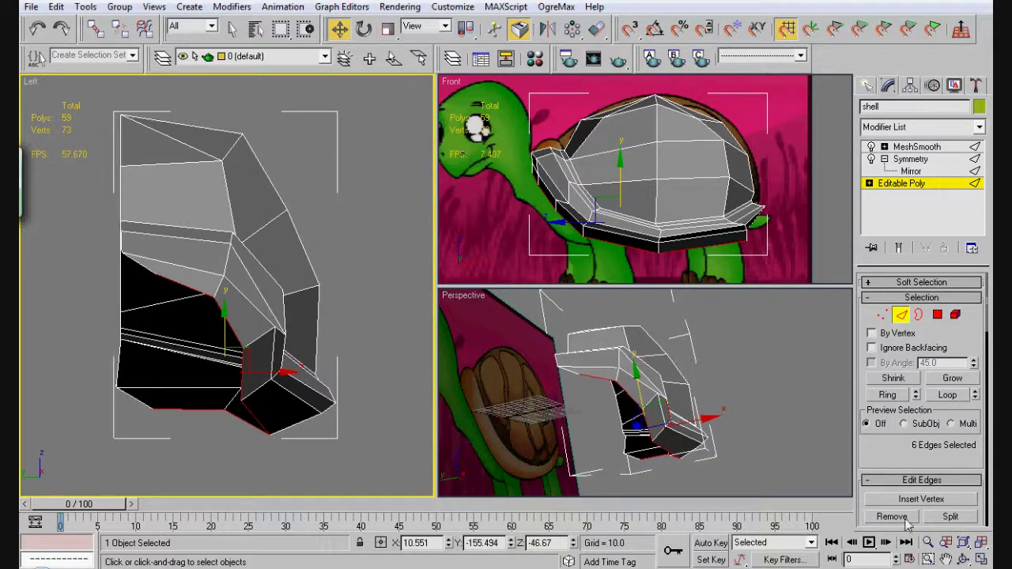
# Step: Extrude the border loop again, flatten it across the width and move it onto the symmetry seam to form the underside
pyautogui.scroll(-3, 899, 465)
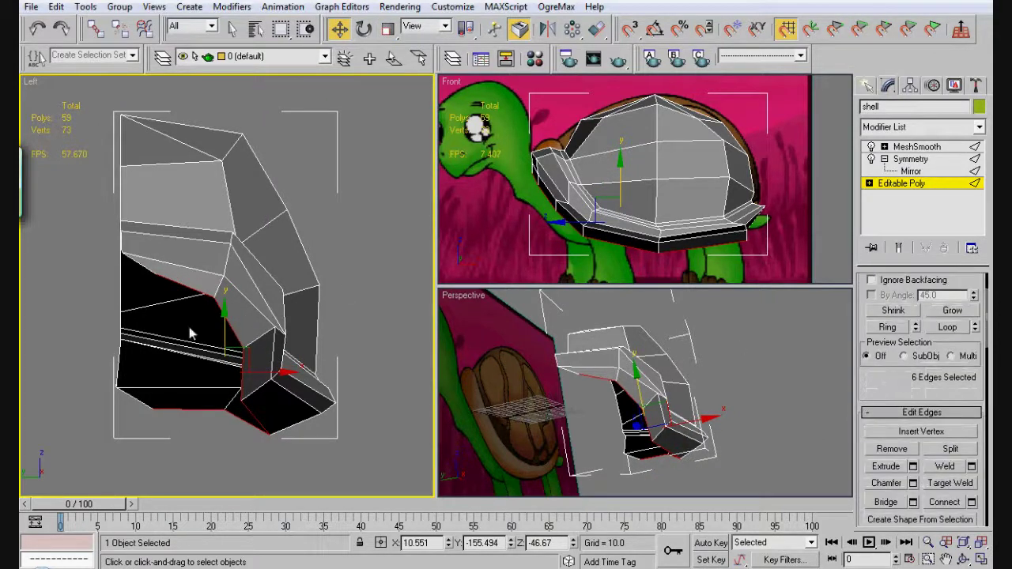
pyautogui.keyDown('shift'); pyautogui.moveTo(224, 320); pyautogui.dragTo(399, 389); pyautogui.keyUp('shift')
pyautogui.press('r')
pyautogui.press('w')
pyautogui.moveTo(246, 382); pyautogui.dragTo(187, 389)
# Step: Move the vertex at the front of the underside onto the symmetry seam in the Left view
pyautogui.press('1')
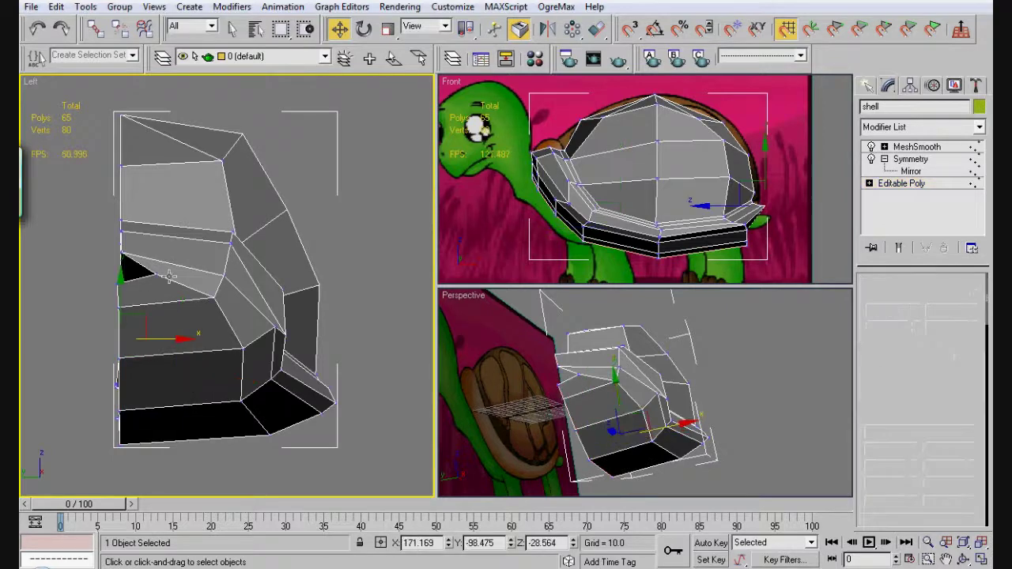
pyautogui.click(157, 275)
pyautogui.moveTo(190, 277); pyautogui.dragTo(152, 280)
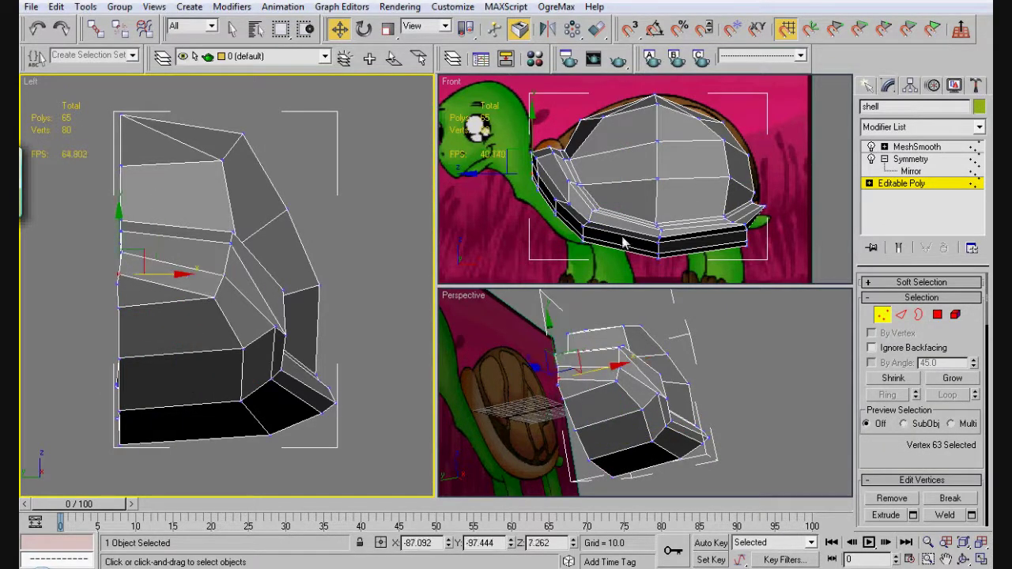
# Step: Preview the mirrored and smoothed shell and examine its front and underside in the Perspective view
pyautogui.click(915, 147)
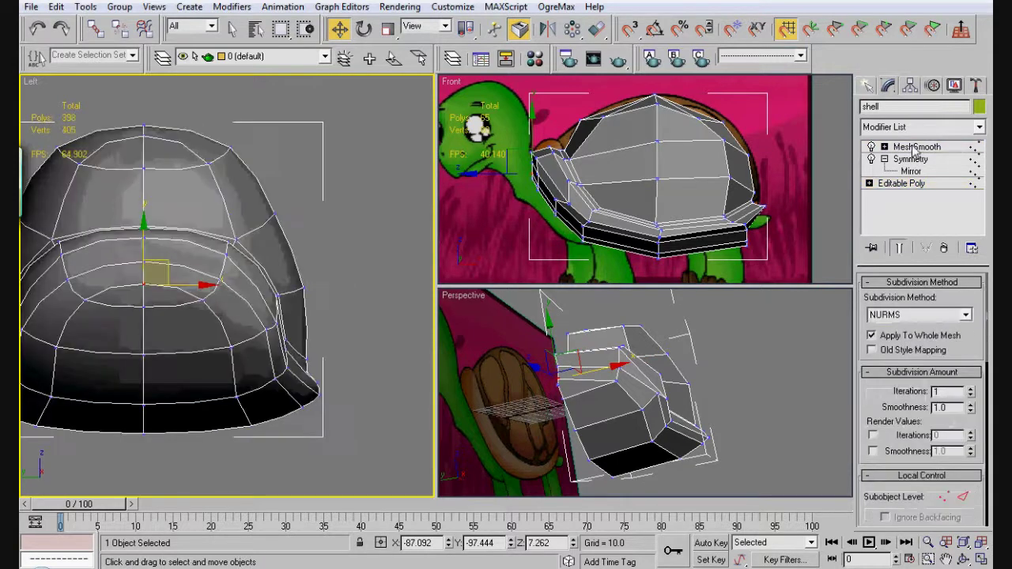
pyautogui.click(786, 412)
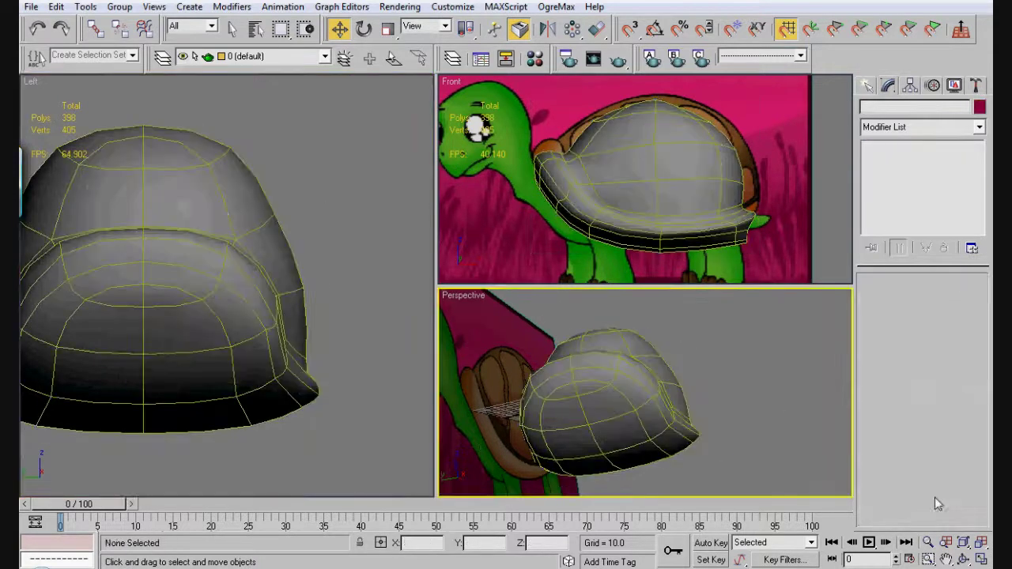
pyautogui.click(965, 559)
pyautogui.moveTo(621, 388); pyautogui.dragTo(592, 411)
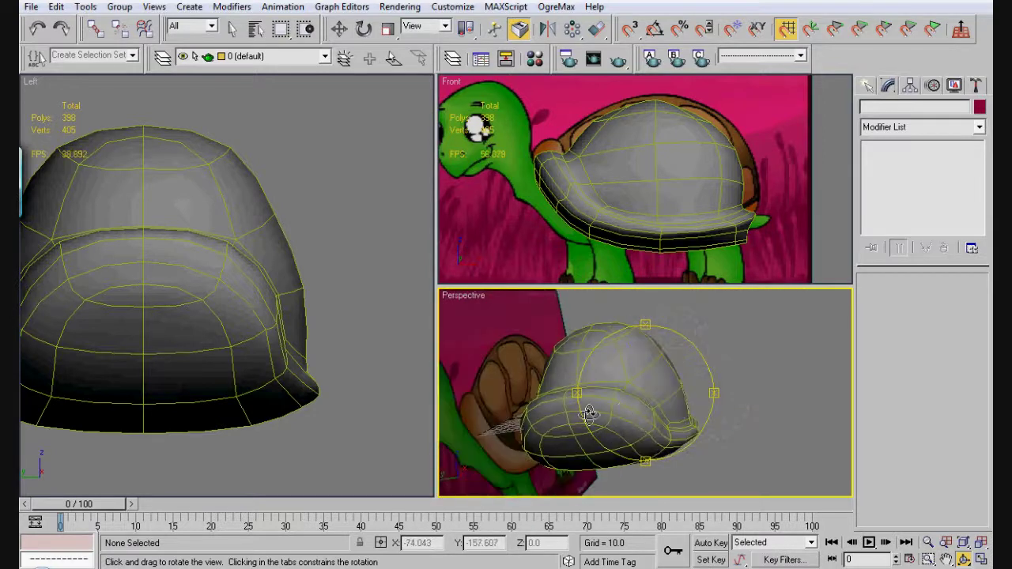
pyautogui.rightClick(576, 364)
pyautogui.click(576, 363)
pyautogui.click(953, 184)
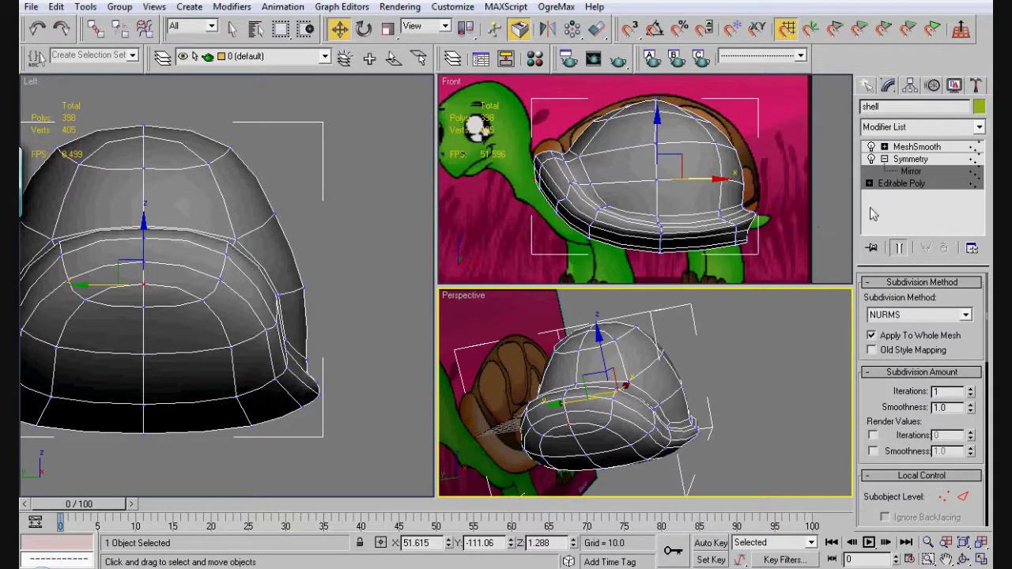
# Step: Select the edge loop along the lip's lower rim, scale its height down slightly, and shift it inward about 3 units and slightly down
pyautogui.click(899, 186)
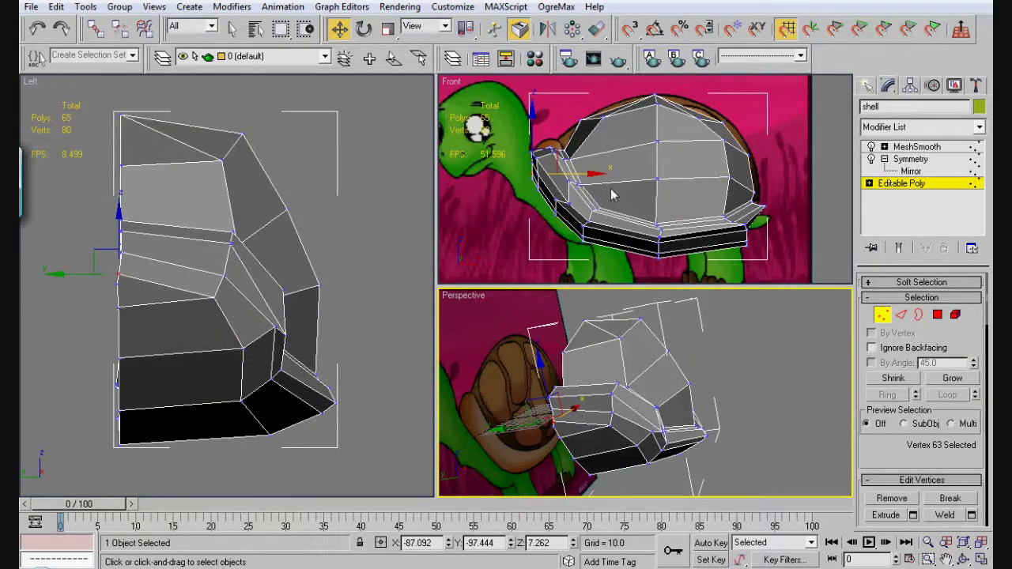
pyautogui.press('2')
pyautogui.click(566, 208)
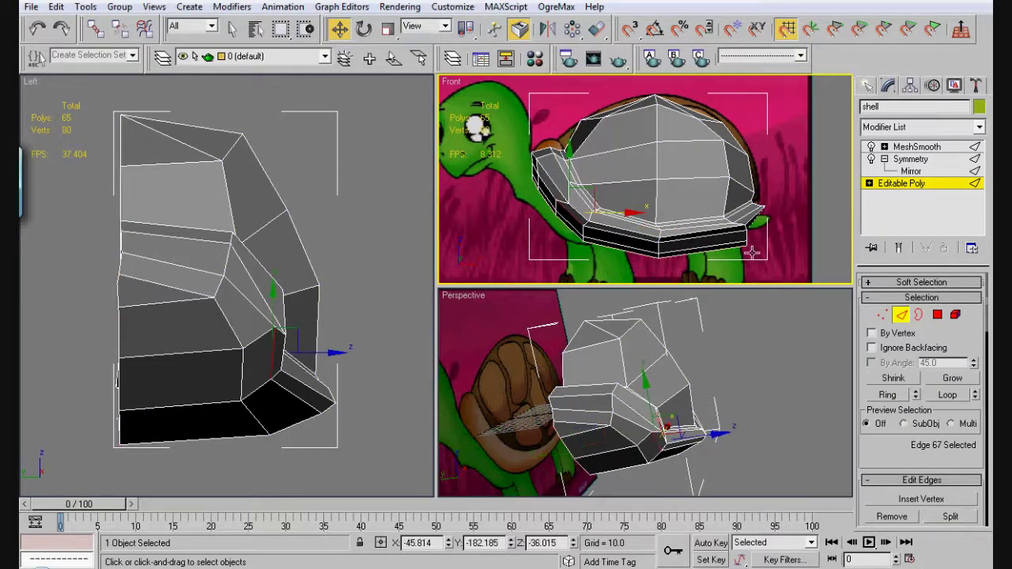
pyautogui.click(948, 395)
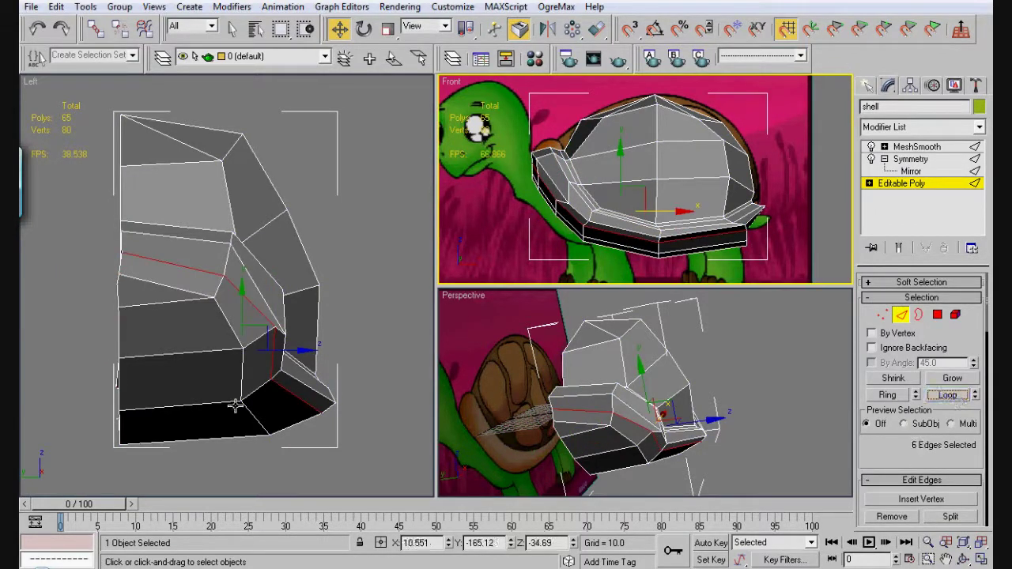
pyautogui.press('r')
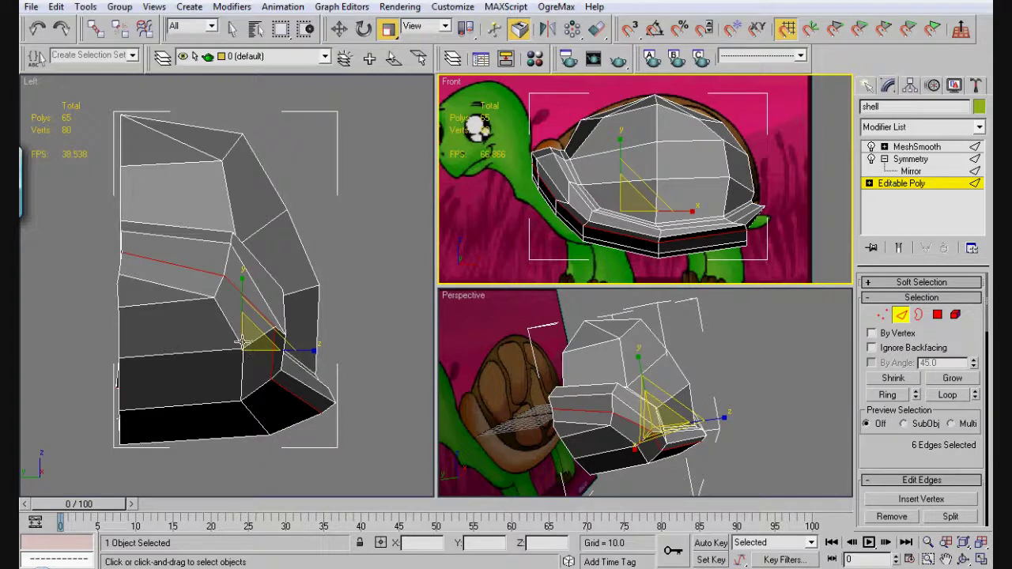
pyautogui.rightClick(242, 342)
pyautogui.moveTo(242, 342); pyautogui.dragTo(289, 350)
pyautogui.press('w')
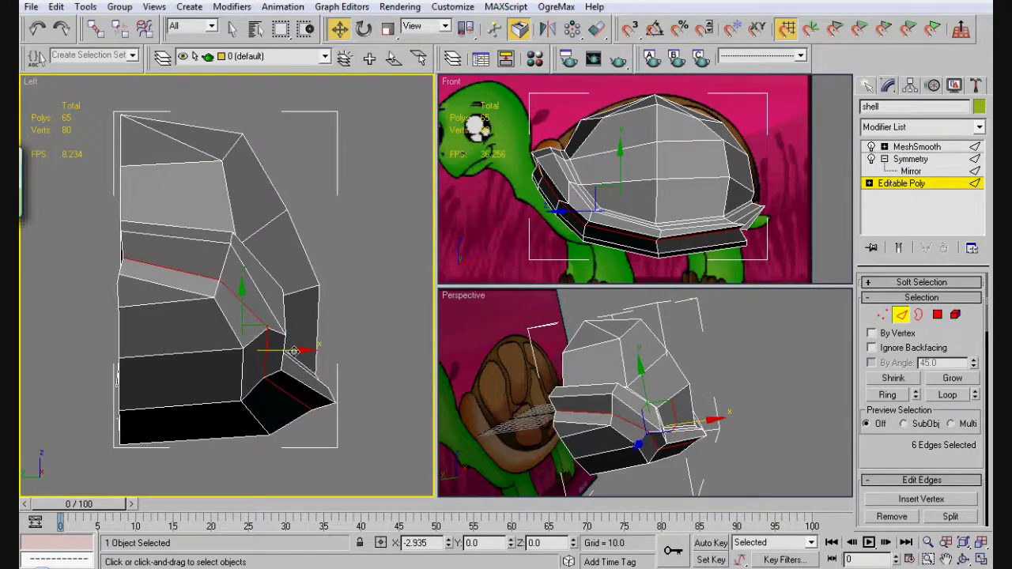
pyautogui.rightClick(623, 164)
pyautogui.moveTo(623, 163); pyautogui.dragTo(624, 166)
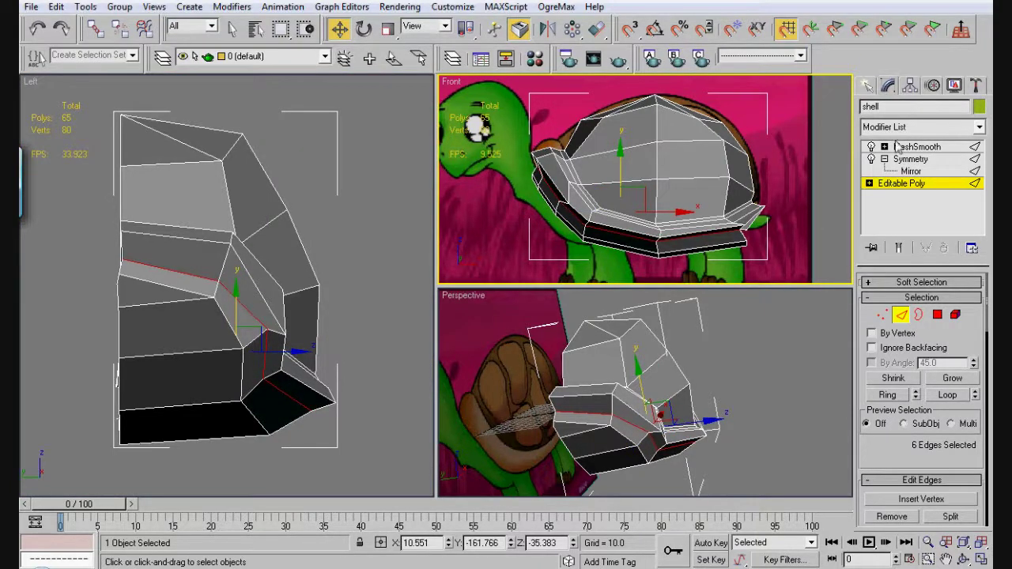
# Step: Show the end result on the Editable Poly level and inset the two front polygons below the lip at the neck opening
pyautogui.click(904, 249)
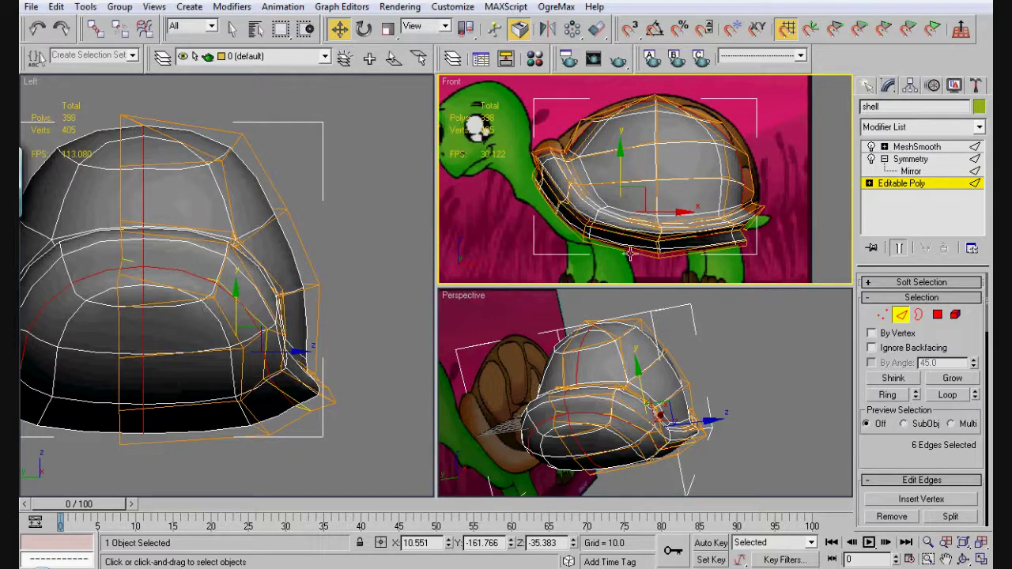
pyautogui.click(938, 316)
pyautogui.click(567, 400)
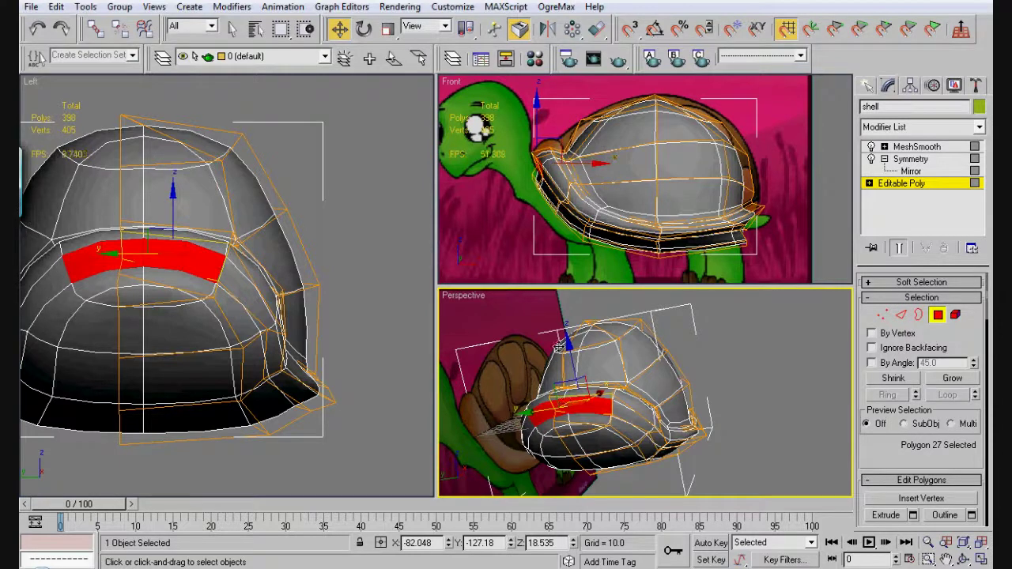
pyautogui.keyDown('ctrl'); pyautogui.click(582, 419); pyautogui.keyUp('ctrl')
pyautogui.scroll(-2, 926, 460)
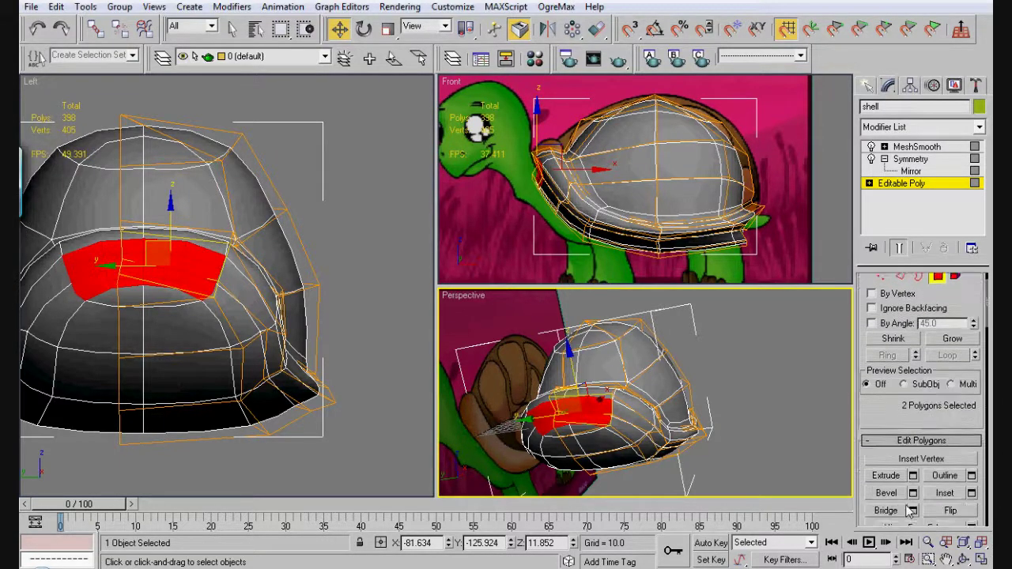
pyautogui.click(962, 499)
pyautogui.moveTo(573, 413); pyautogui.dragTo(609, 421)
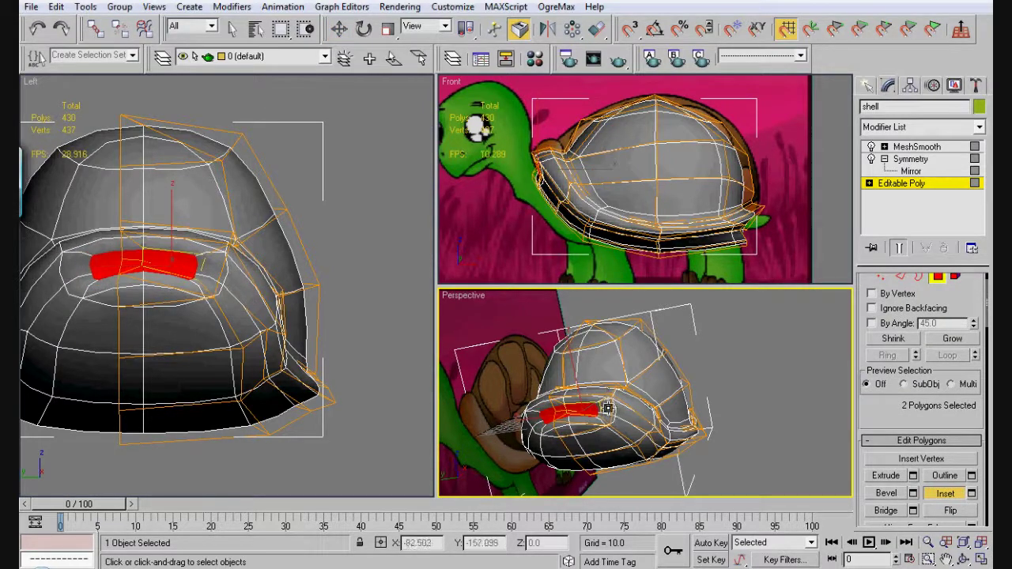
# Step: Move the two inset polygons slightly toward the symmetry seam and scale them taller
pyautogui.press('w')
pyautogui.moveTo(536, 418); pyautogui.dragTo(527, 418)
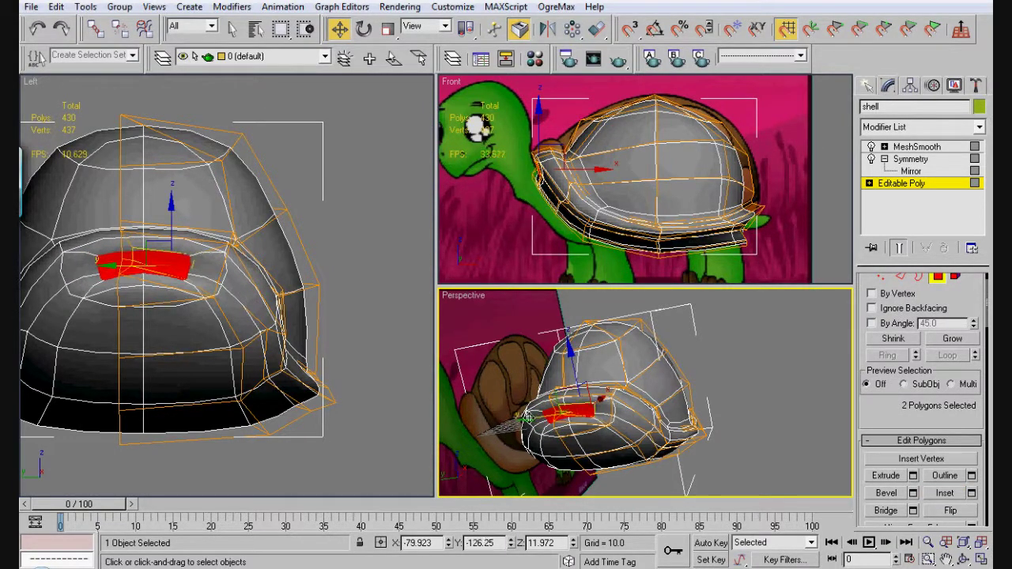
pyautogui.press('r')
pyautogui.moveTo(564, 348); pyautogui.dragTo(553, 318)
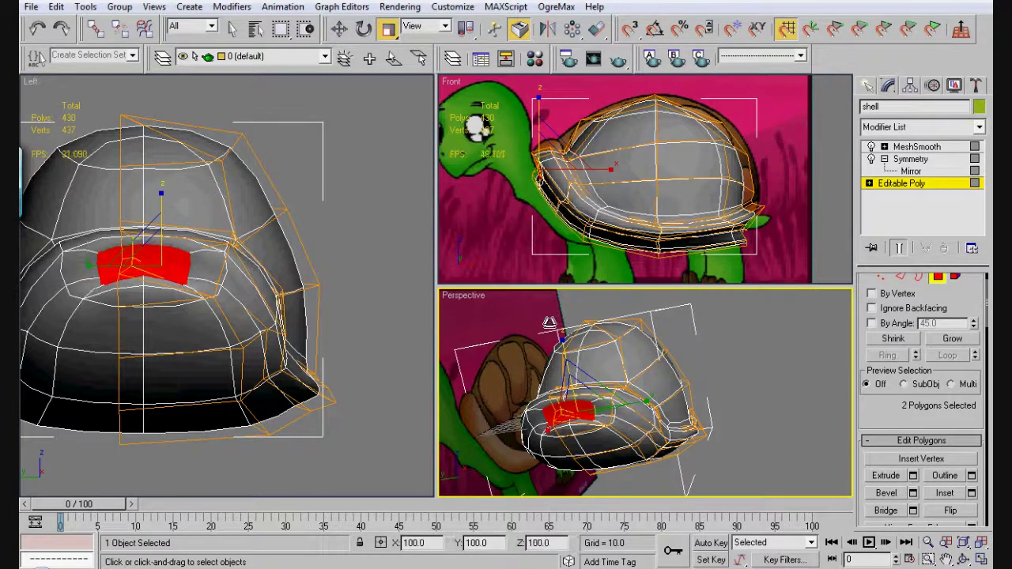
# Step: Try to lower the edges along the neck opening's lower rim one at a time
pyautogui.press('2')
pyautogui.click(135, 290)
pyautogui.press('w')
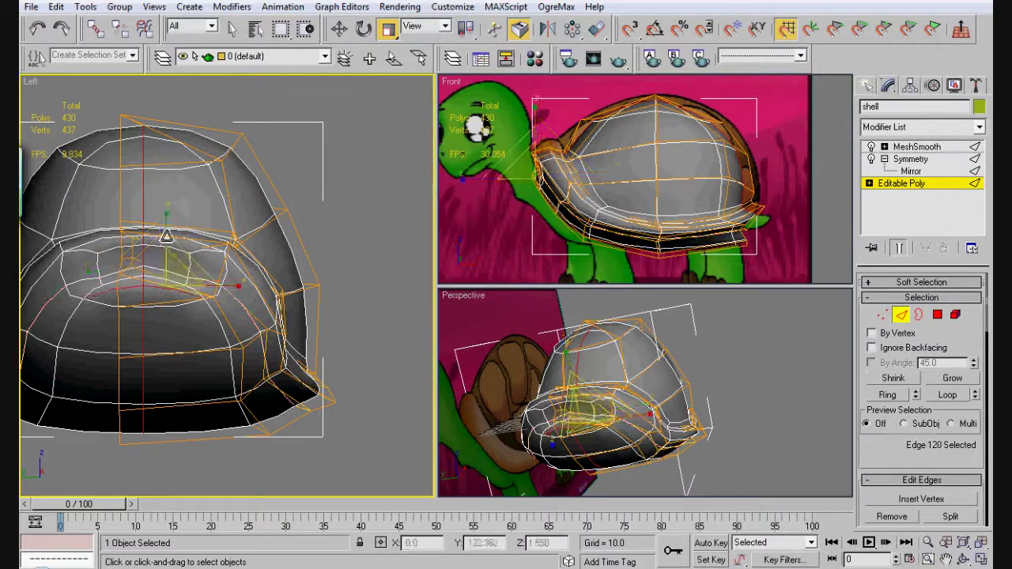
pyautogui.moveTo(164, 234); pyautogui.dragTo(165, 248)
pyautogui.click(162, 302)
pyautogui.click(161, 308)
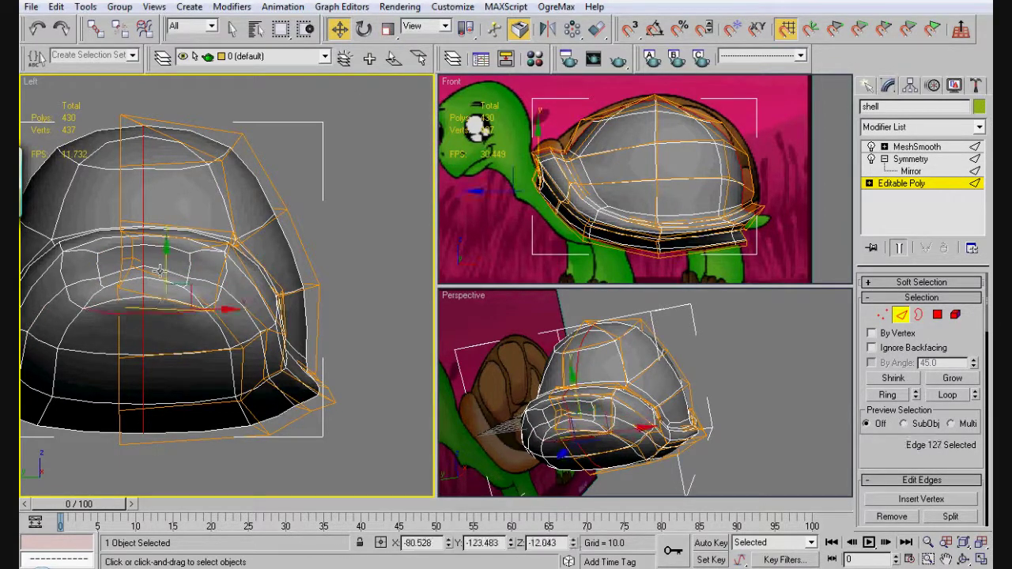
pyautogui.moveTo(162, 267); pyautogui.dragTo(176, 345)
pyautogui.hotkey('ctrl', 'z')
pyautogui.hotkey('ctrl', 'z')
pyautogui.hotkey('ctrl', 'z')
pyautogui.hotkey('ctrl', 'z')
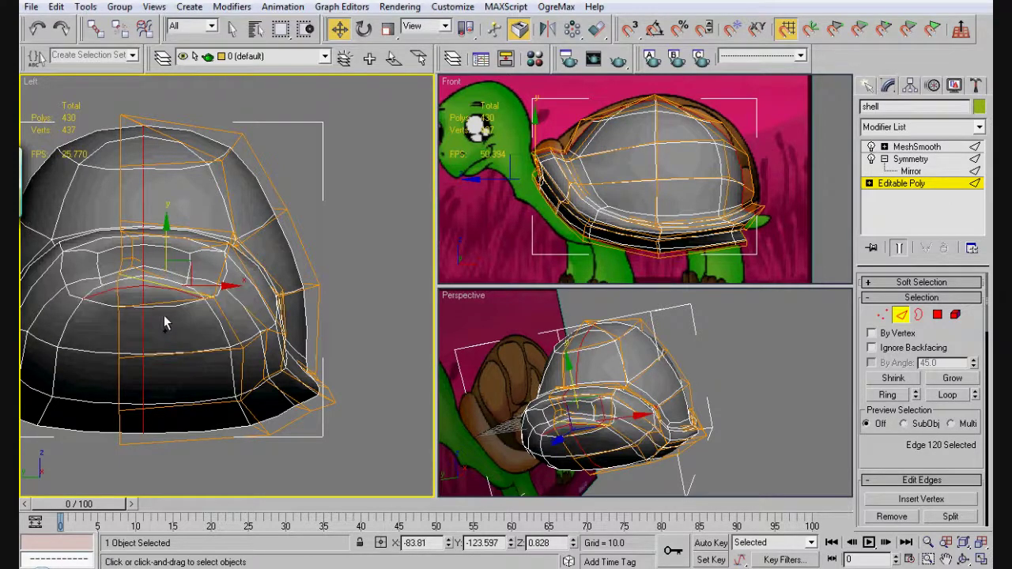
# Step: Add the edges below the neck opening to the selection and move them all slightly down
pyautogui.keyDown('ctrl'); pyautogui.click(156, 305); pyautogui.keyUp('ctrl')
pyautogui.keyDown('ctrl'); pyautogui.click(167, 354); pyautogui.keyUp('ctrl')
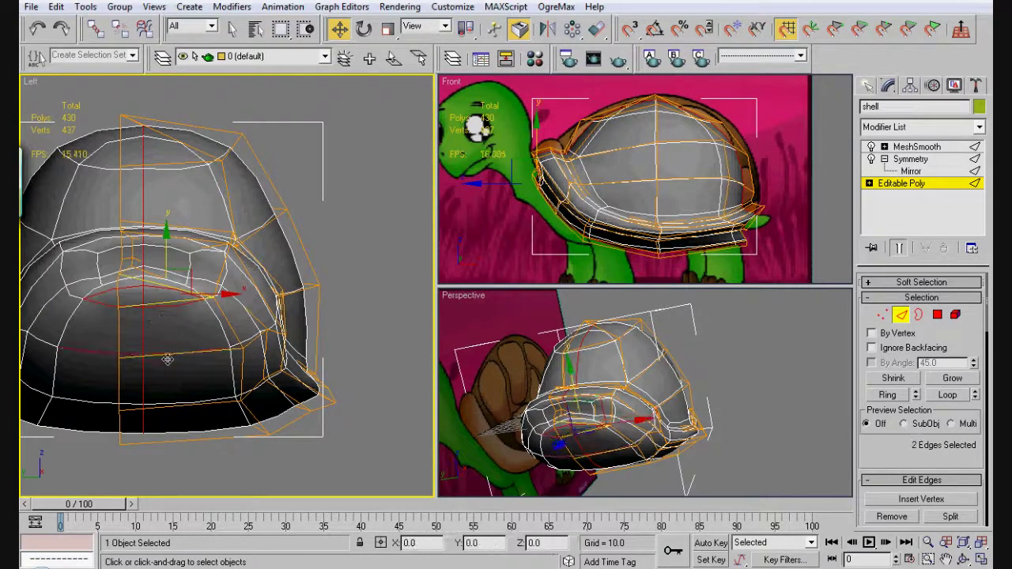
pyautogui.keyDown('ctrl'); pyautogui.click(174, 403); pyautogui.keyUp('ctrl')
pyautogui.moveTo(167, 251); pyautogui.dragTo(167, 260)
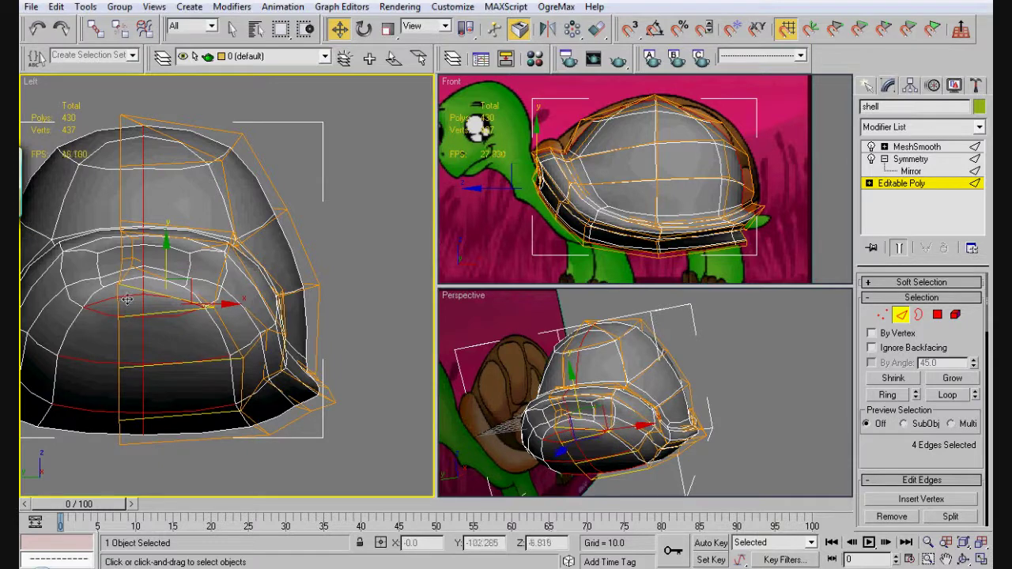
# Step: Lower the inset polygons' seam-side vertices slightly at the middle of the neck opening
pyautogui.press('4')
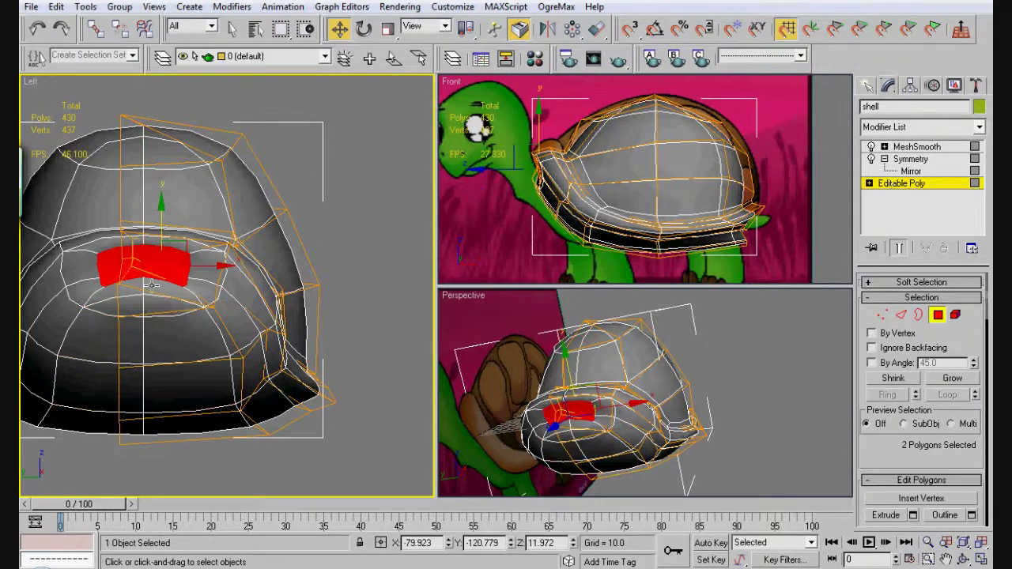
pyautogui.press('1')
pyautogui.click(132, 266)
pyautogui.moveTo(132, 223); pyautogui.dragTo(131, 236)
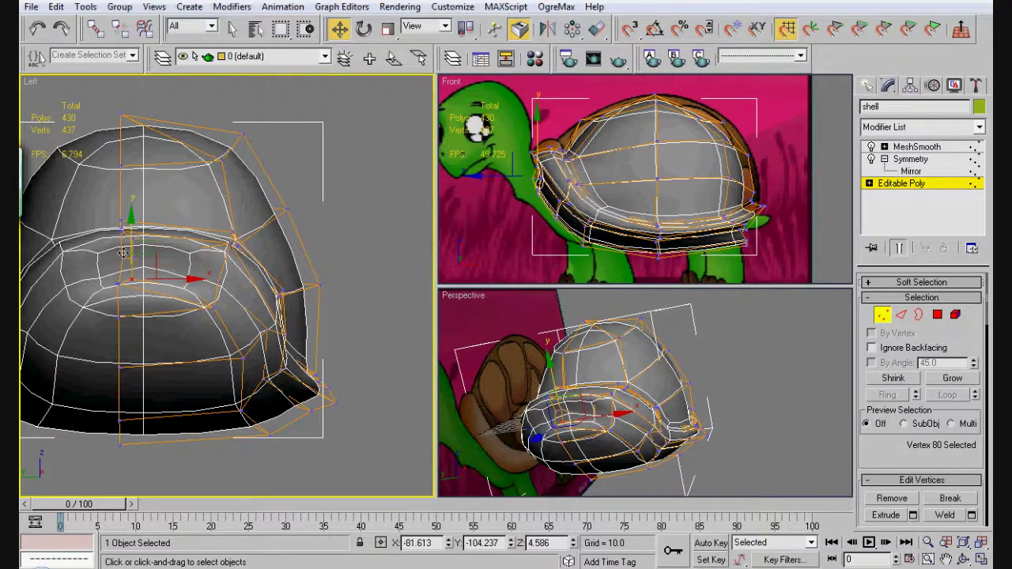
pyautogui.click(131, 230)
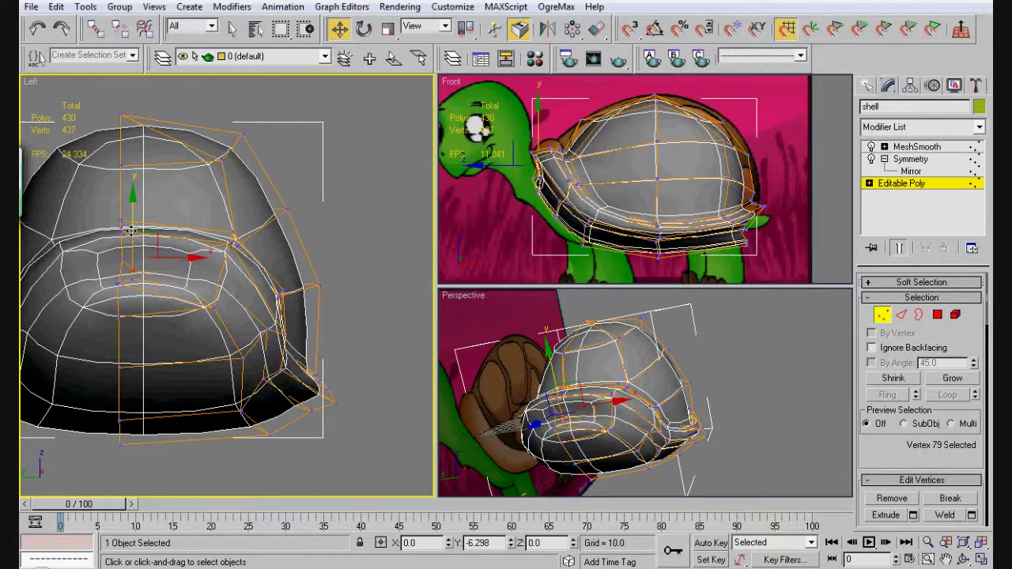
# Step: Turn off the end result display and try moving the two inset polygons sideways onto the symmetry seam
pyautogui.press('4')
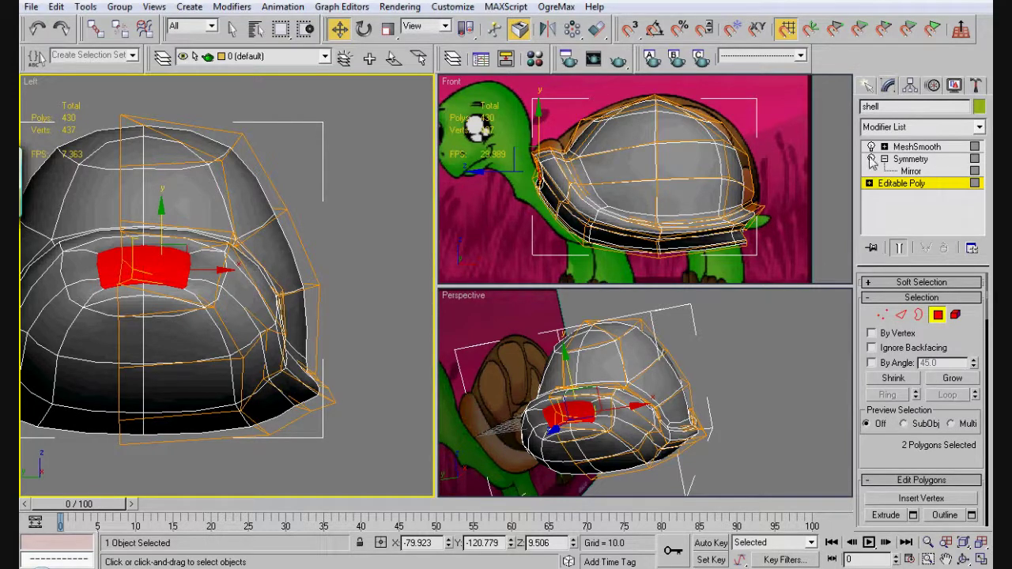
pyautogui.click(899, 250)
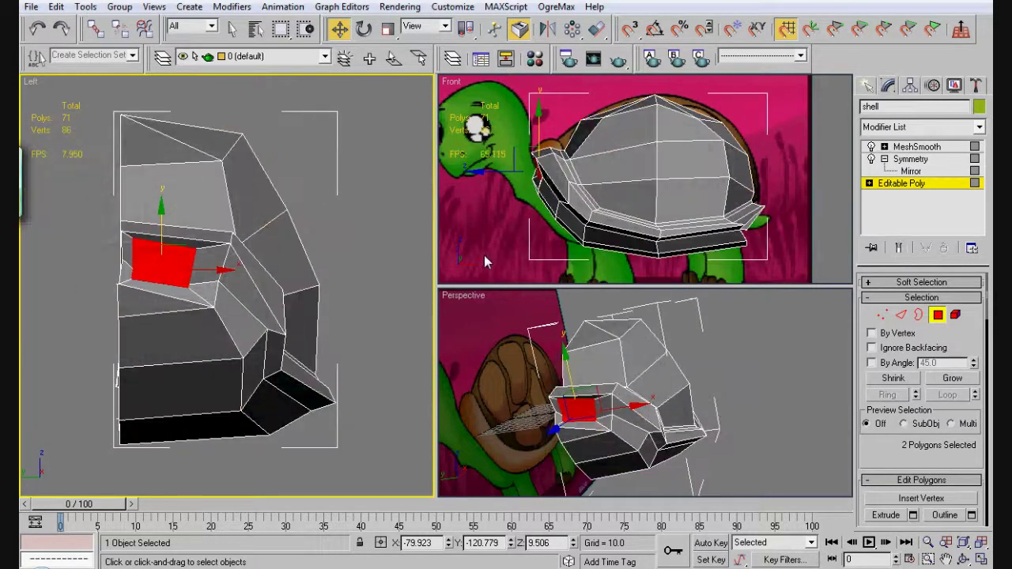
pyautogui.moveTo(218, 270); pyautogui.dragTo(205, 269)
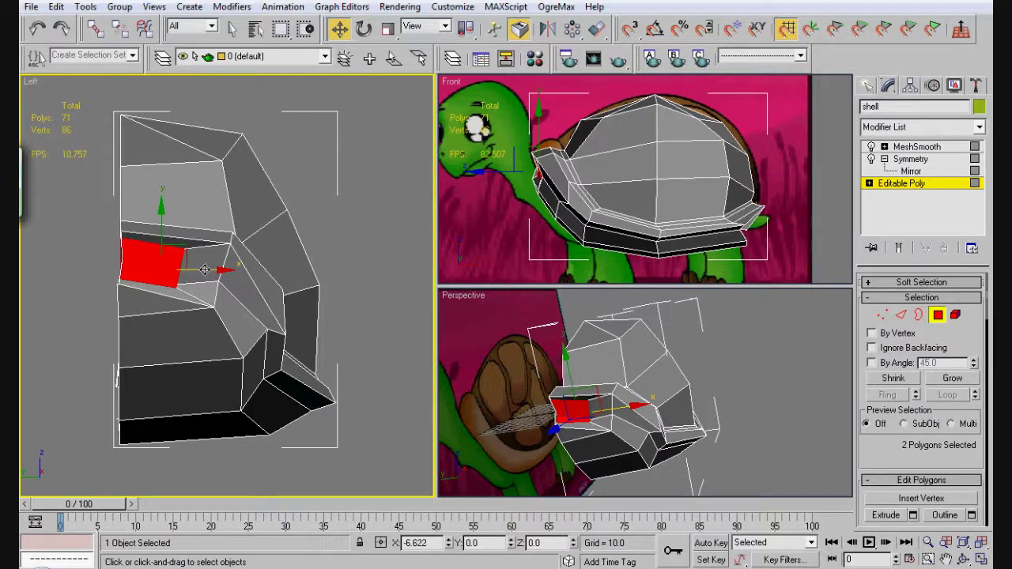
pyautogui.moveTo(206, 269); pyautogui.dragTo(207, 270)
# Step: Select the neck opening's seam-side vertices, scale them flat along X, and shift them onto the symmetry seam line
pyautogui.press('1')
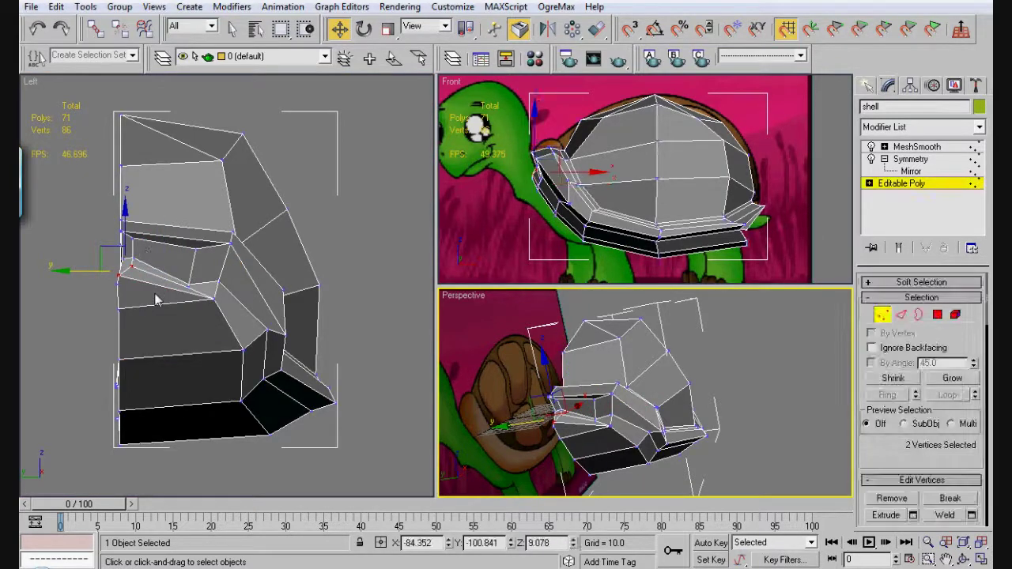
pyautogui.click(155, 292)
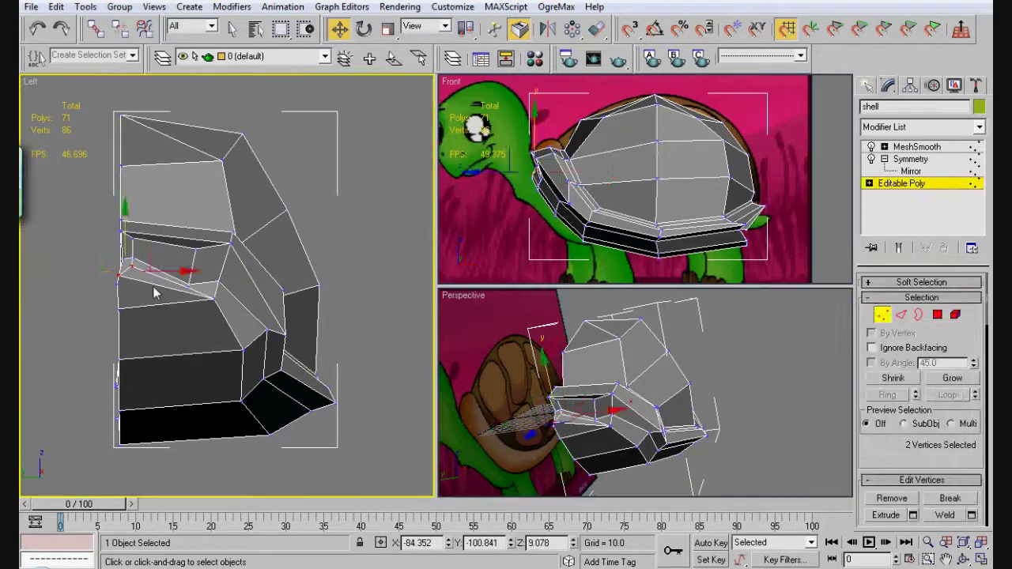
pyautogui.moveTo(113, 252); pyautogui.dragTo(972, 283)
pyautogui.press('r')
pyautogui.moveTo(804, 301); pyautogui.dragTo(79, 227)
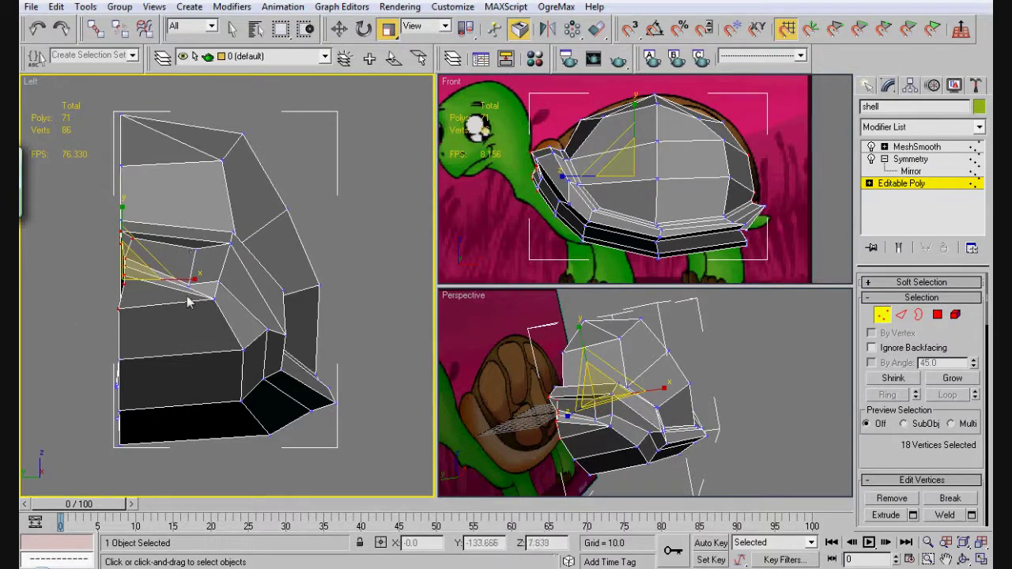
pyautogui.moveTo(194, 280); pyautogui.dragTo(159, 318)
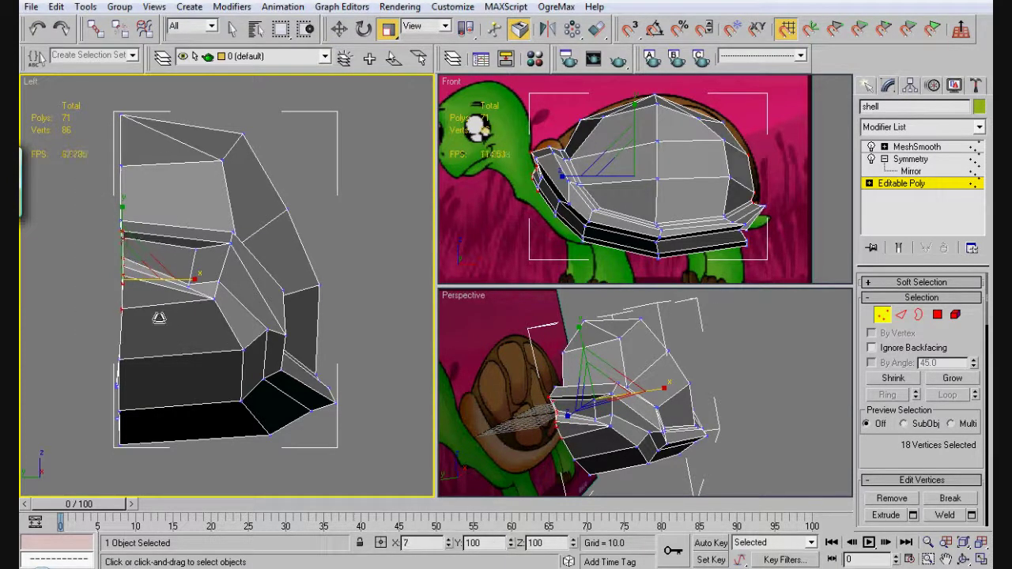
pyautogui.press('w')
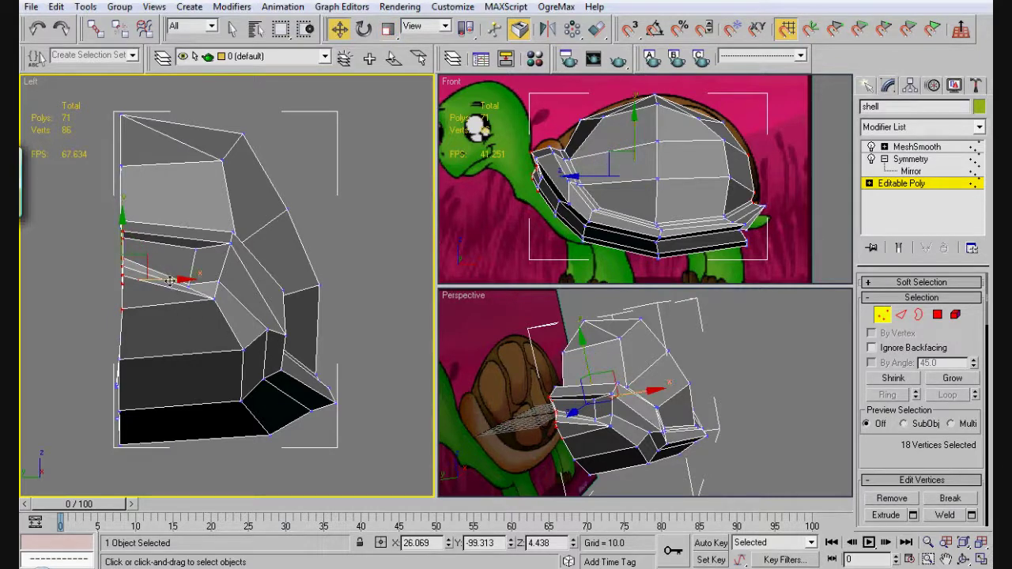
pyautogui.moveTo(168, 282); pyautogui.dragTo(165, 283)
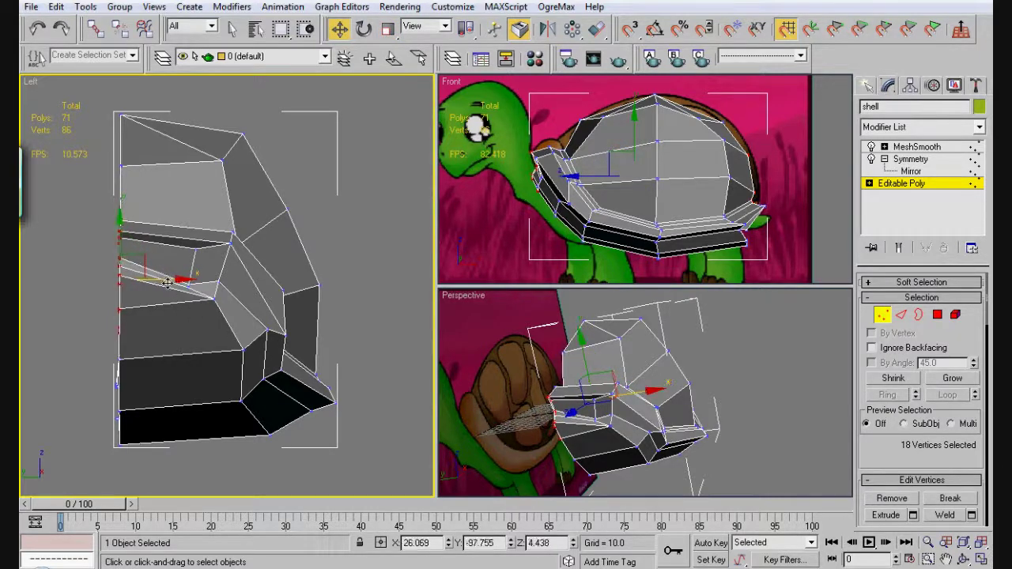
# Step: Lower the seam and outer vertices along the neck opening's lower rim to make the opening taller
pyautogui.click(155, 326)
pyautogui.click(120, 307)
pyautogui.hotkey('ctrl', 'z')
pyautogui.moveTo(138, 285); pyautogui.dragTo(138, 256)
pyautogui.click(212, 297)
pyautogui.moveTo(214, 265); pyautogui.dragTo(189, 254)
pyautogui.click(190, 293)
pyautogui.click(211, 290)
pyautogui.hotkey('ctrl', 'z')
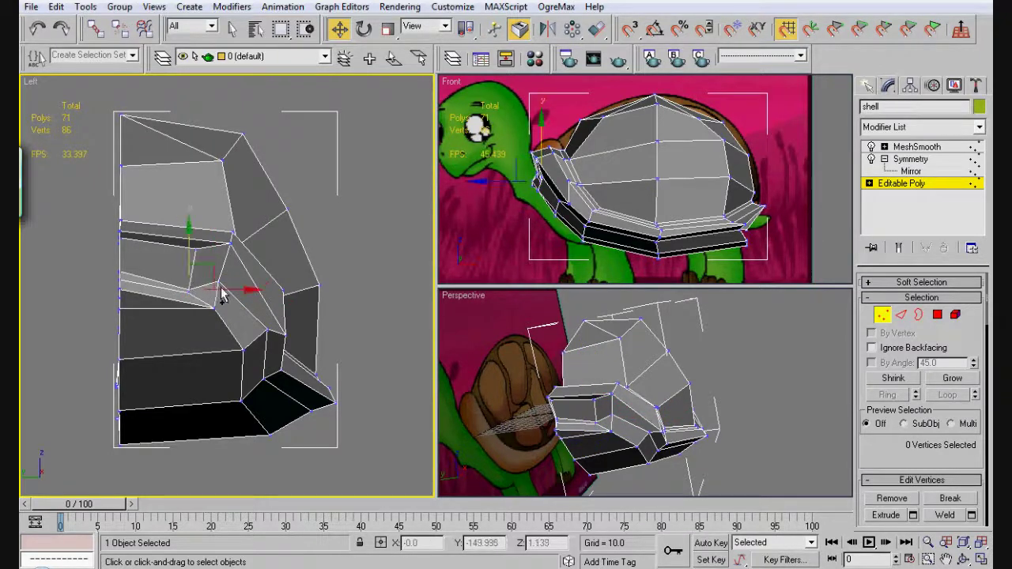
# Step: Shift the neck opening's outer corner vertex outward and move the inset's upper corner vertex outward and slightly down
pyautogui.moveTo(221, 290); pyautogui.dragTo(225, 242)
pyautogui.click(219, 283)
pyautogui.click(237, 254)
pyautogui.click(197, 249)
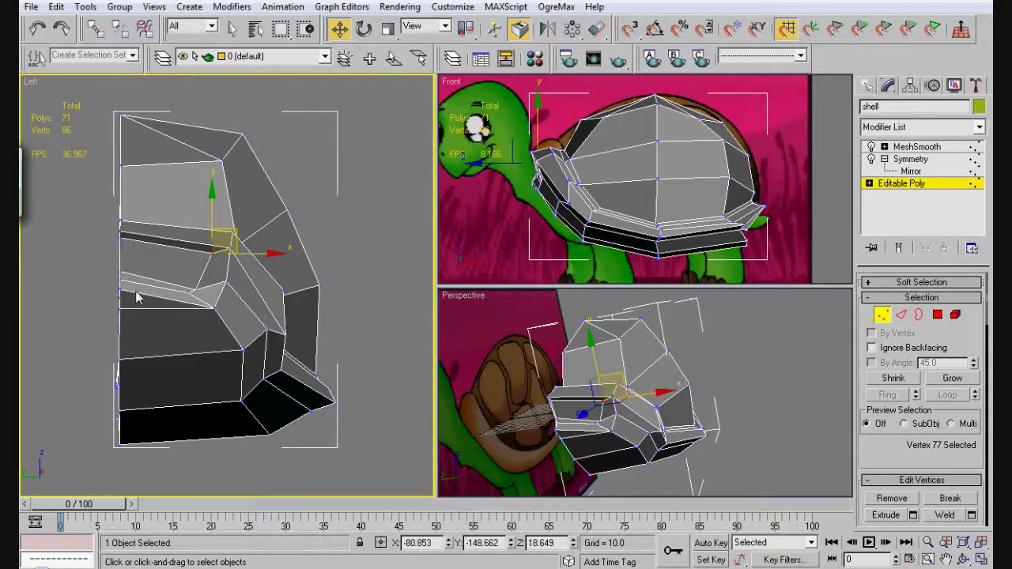
# Step: Select the ring of horizontal edges through the lip and neck opening and connect it with a new edge loop
pyautogui.press('2')
pyautogui.click(162, 238)
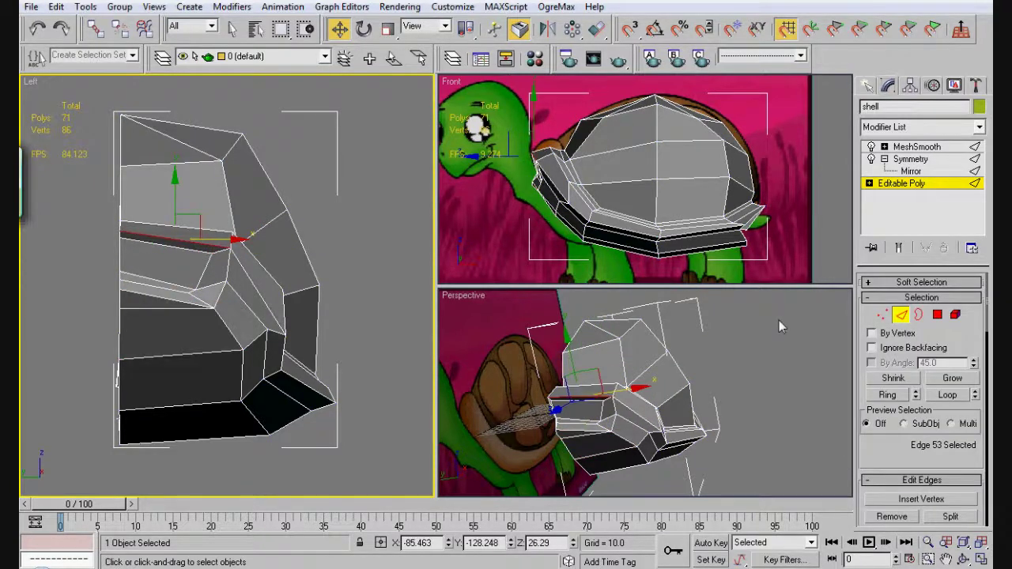
pyautogui.click(890, 394)
pyautogui.scroll(-2, 948, 463)
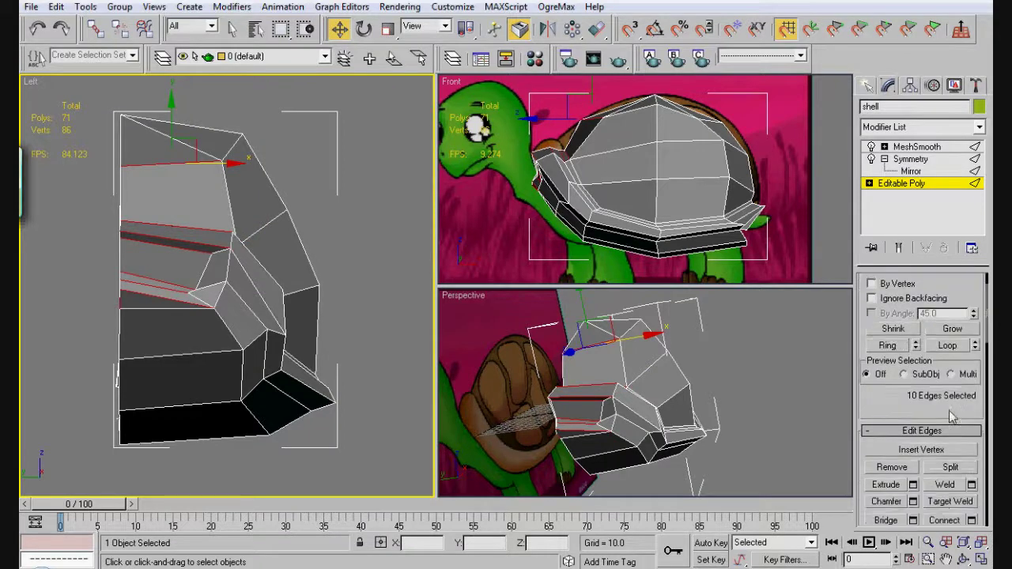
pyautogui.click(943, 519)
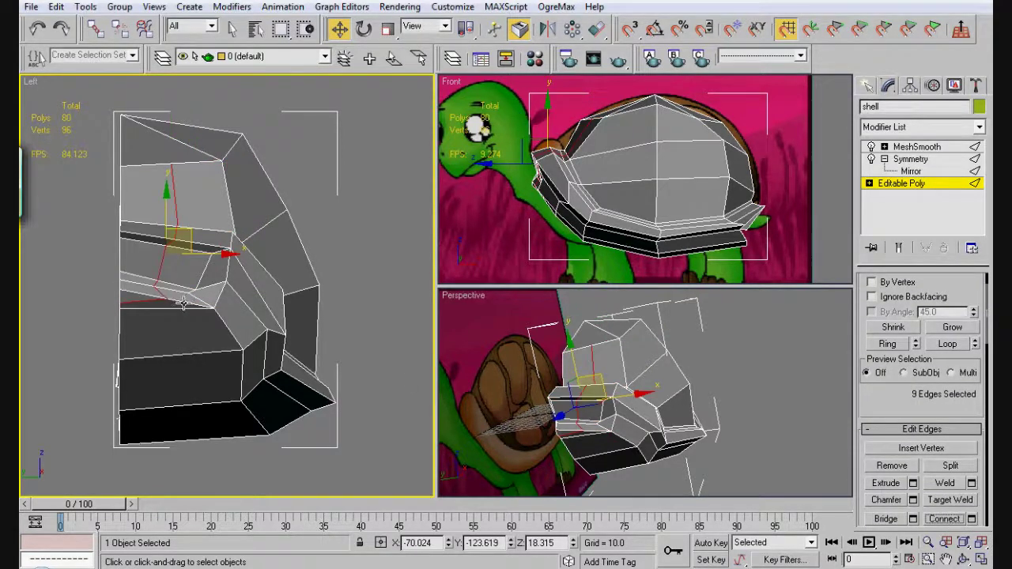
# Step: Move the new loop's vertices at the lip upward and outward to round the neck opening's upper rim
pyautogui.press('1')
pyautogui.moveTo(166, 237); pyautogui.dragTo(178, 187)
pyautogui.click(175, 232)
pyautogui.click(179, 226)
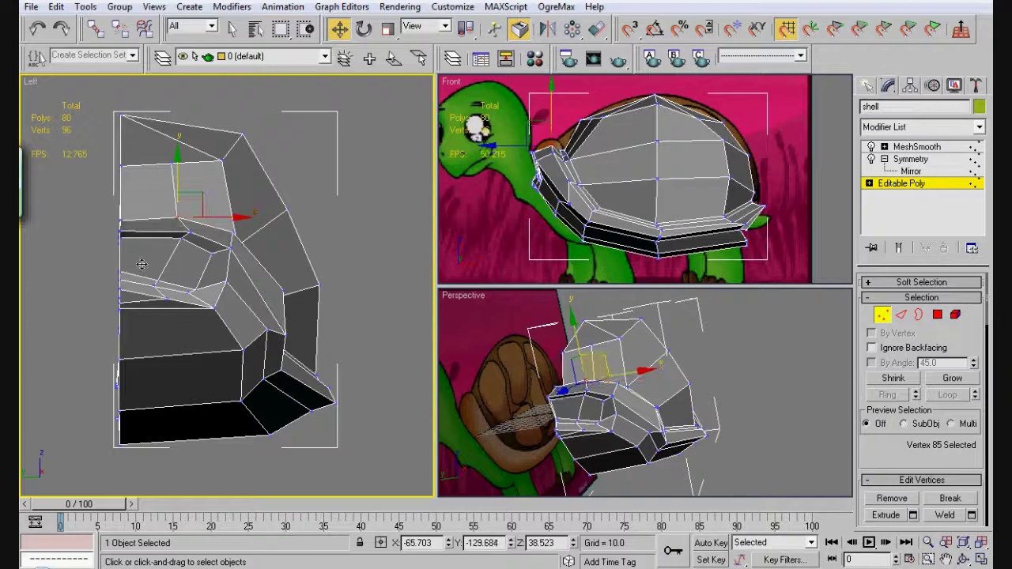
# Step: Adjust the lip's seam vertices to match the rounded upper rim and lower the seam vertices along the opening's lower rim
pyautogui.moveTo(116, 231); pyautogui.dragTo(121, 203)
pyautogui.moveTo(131, 305)
pyautogui.mouseDown()
pyautogui.moveTo(113, 270)
pyautogui.moveTo(117, 249)
pyautogui.moveTo(151, 302)
pyautogui.moveTo(141, 318)
pyautogui.mouseUp()
pyautogui.moveTo(121, 242); pyautogui.dragTo(121, 253)
# Step: Move the new loop's two upper vertices on the opening's lower rim outward and show the end result
pyautogui.moveTo(180, 310); pyautogui.dragTo(161, 257)
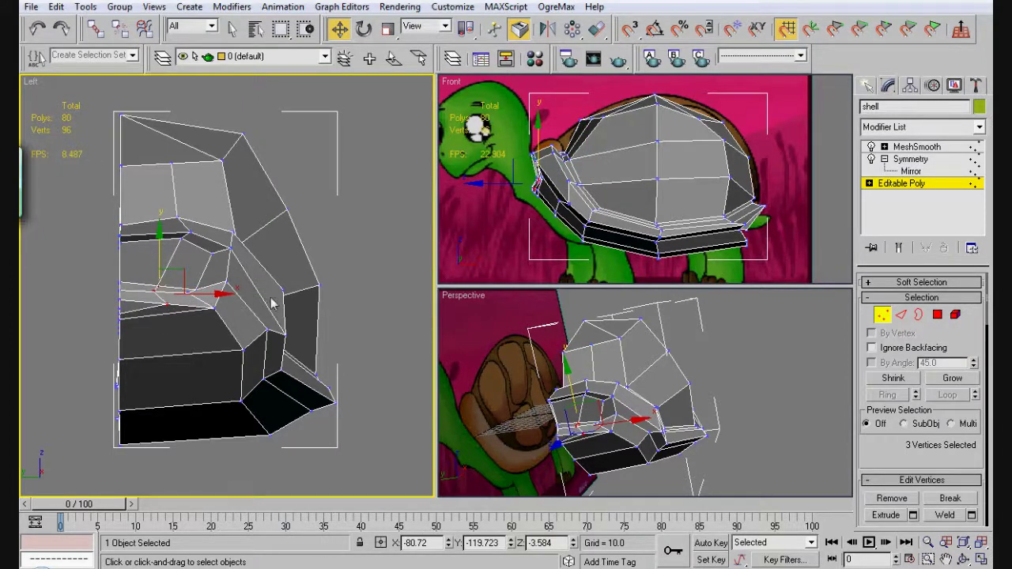
pyautogui.keyDown('alt'); pyautogui.click(166, 303); pyautogui.keyUp('alt')
pyautogui.moveTo(189, 288); pyautogui.dragTo(205, 288)
pyautogui.moveTo(170, 258); pyautogui.dragTo(170, 260)
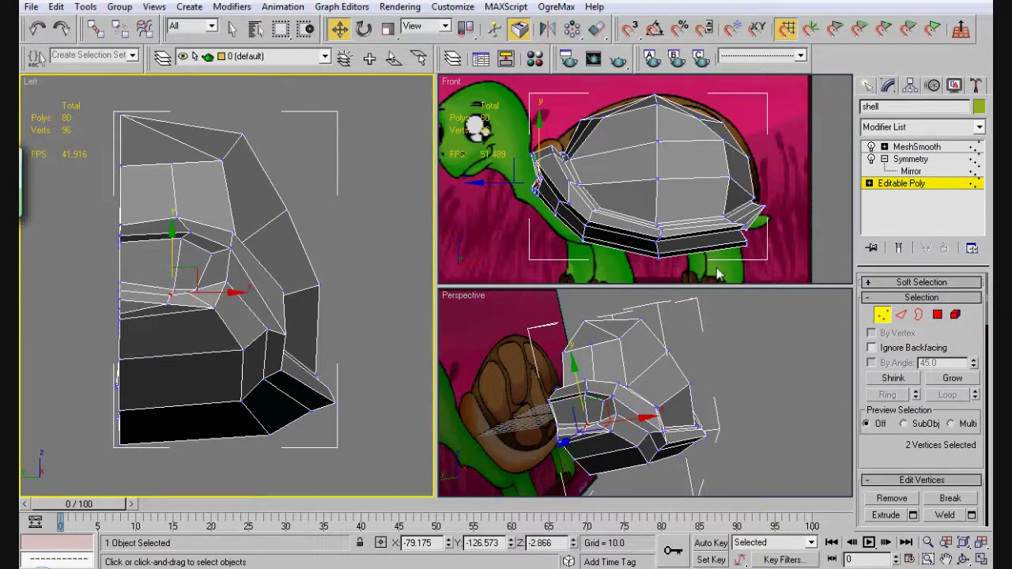
pyautogui.click(900, 249)
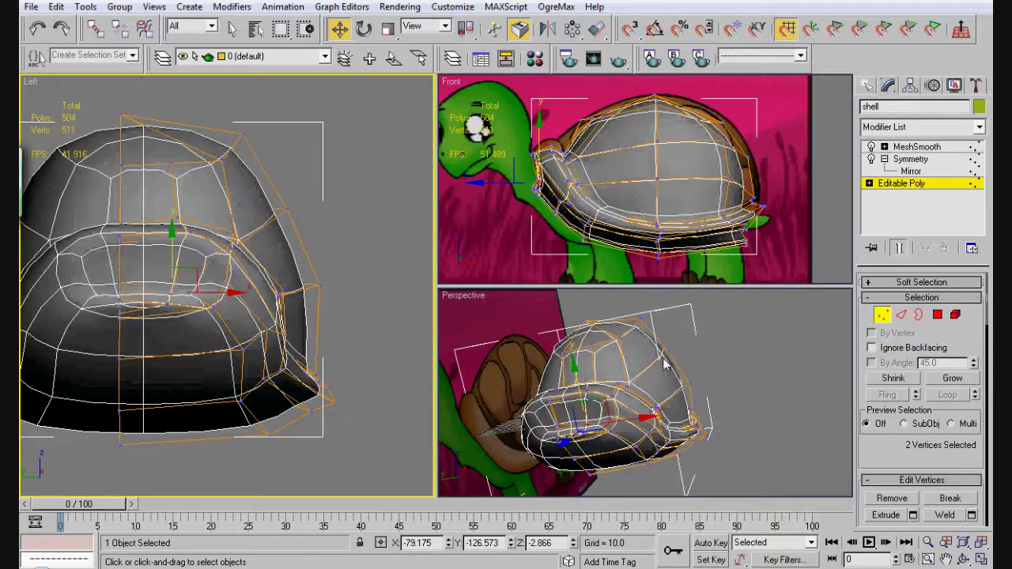
# Step: Extrude the four polygons of the neck opening inward into the shell
pyautogui.click(937, 314)
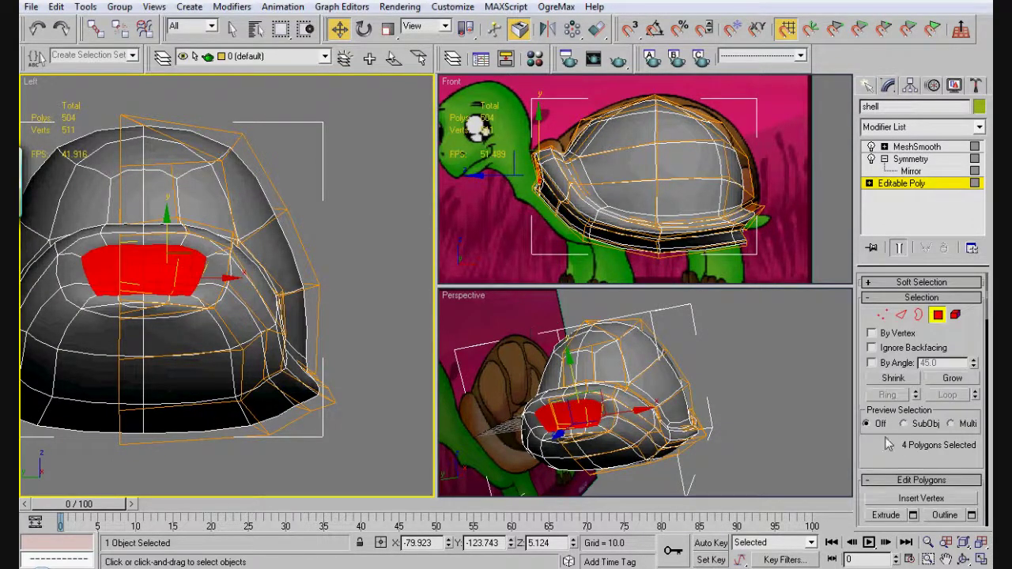
pyautogui.moveTo(900, 469); pyautogui.dragTo(908, 519)
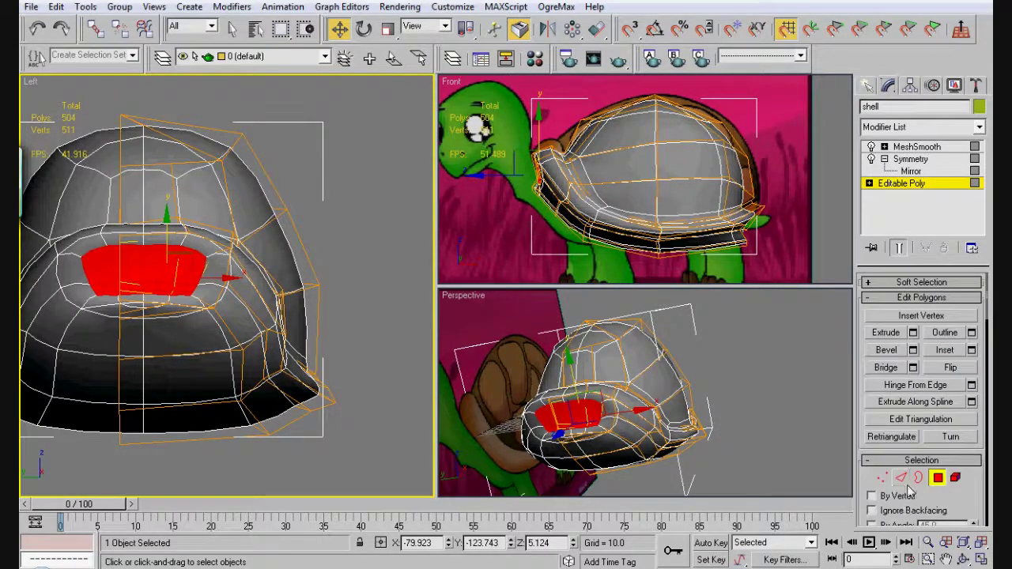
pyautogui.click(913, 333)
pyautogui.moveTo(578, 266); pyautogui.dragTo(560, 415)
pyautogui.click(502, 318)
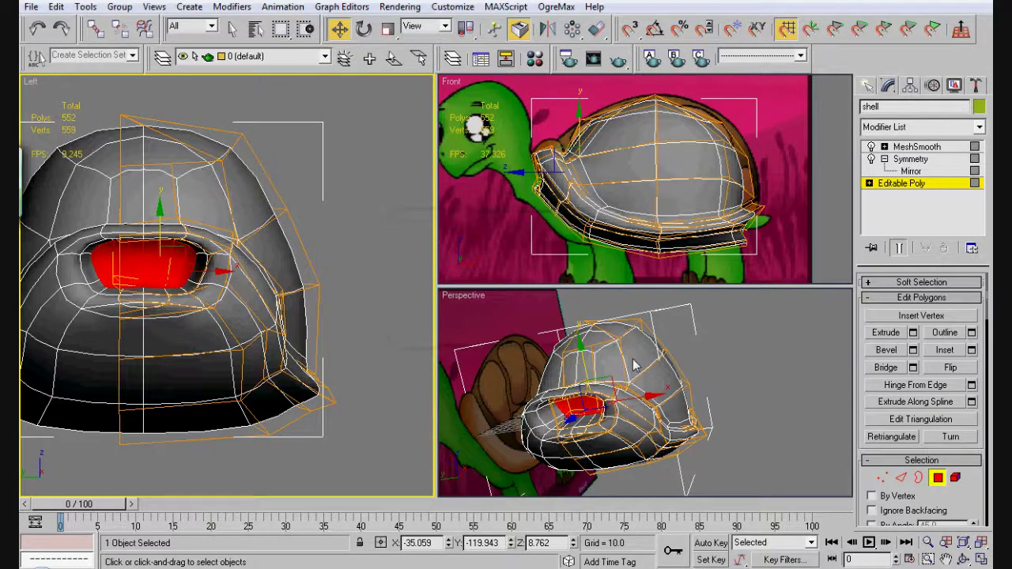
# Step: Scale the extruded neck polygons narrower, move them slightly down, and delete them to leave the opening hollow
pyautogui.press('Delete')
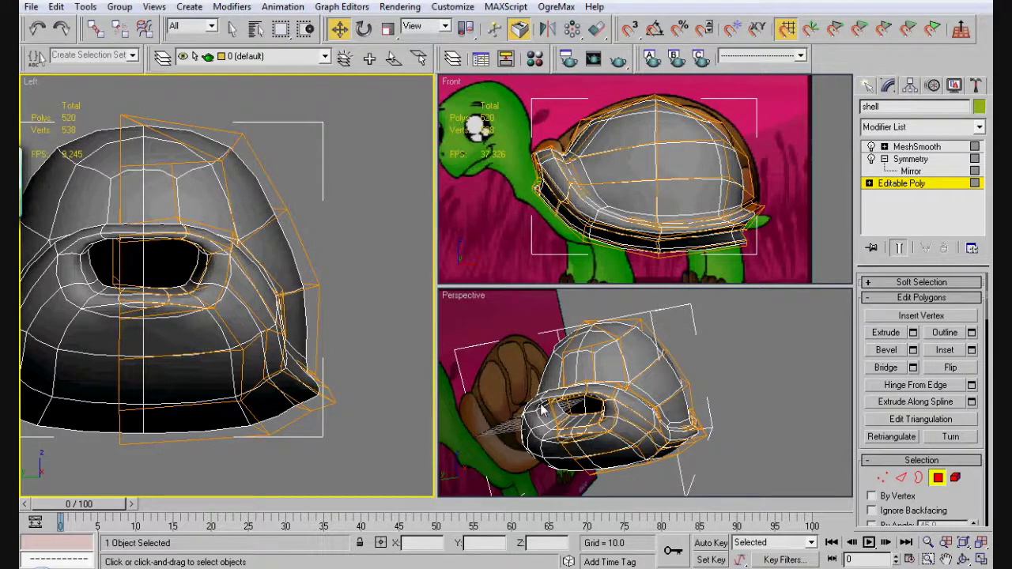
pyautogui.hotkey('ctrl', 'z')
pyautogui.press('r')
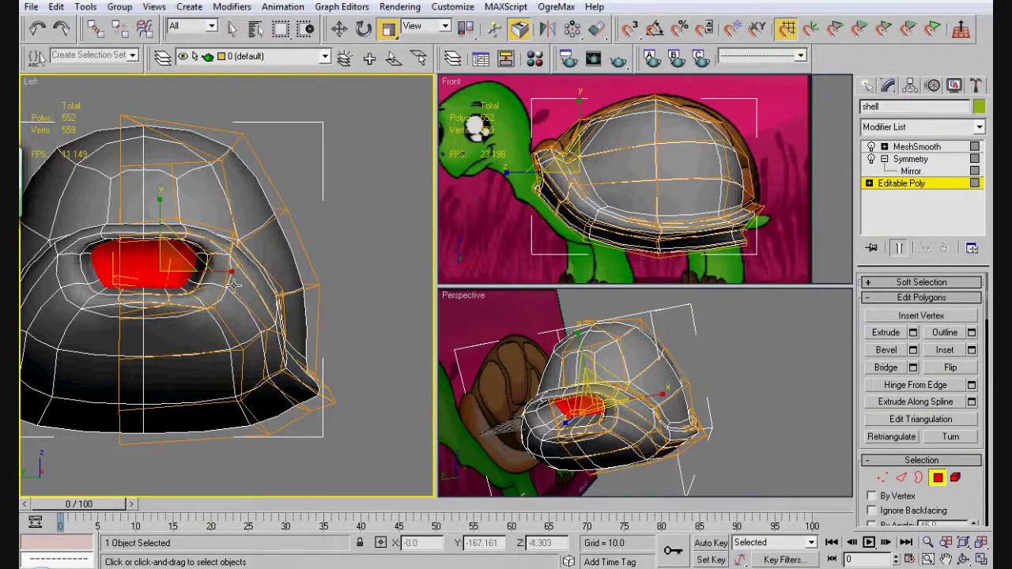
pyautogui.moveTo(218, 272); pyautogui.dragTo(211, 270)
pyautogui.press('w')
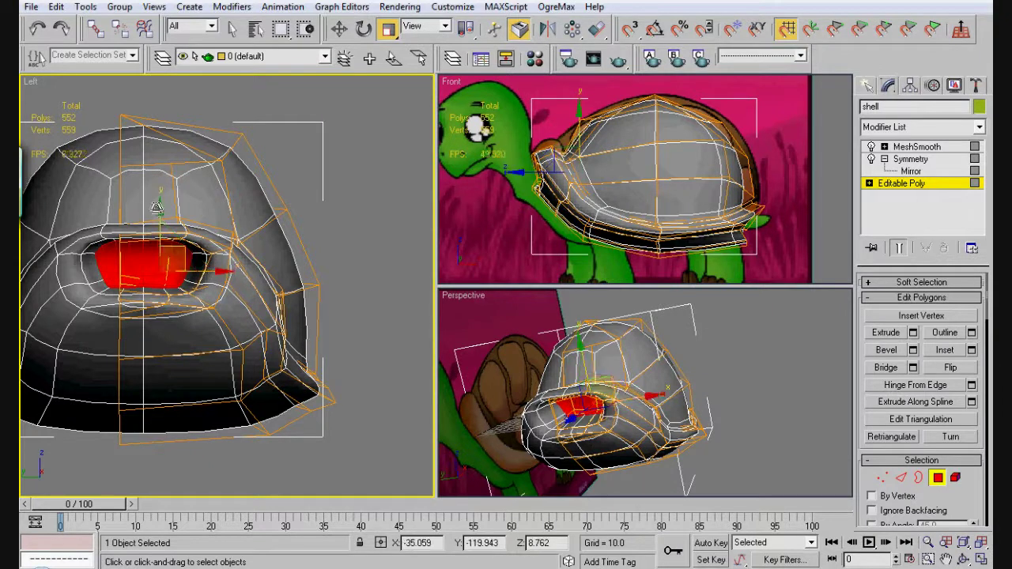
pyautogui.moveTo(159, 210); pyautogui.dragTo(159, 218)
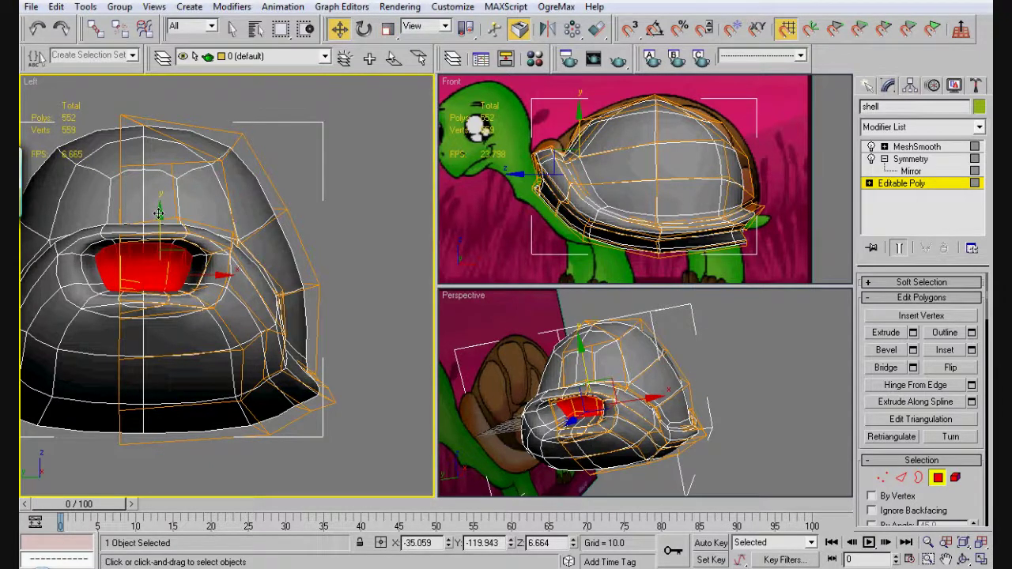
pyautogui.press('Delete')
# Step: Inspect the hollow shell in the Perspective view and leave polygon editing by returning to its MeshSmooth modifier
pyautogui.click(780, 395)
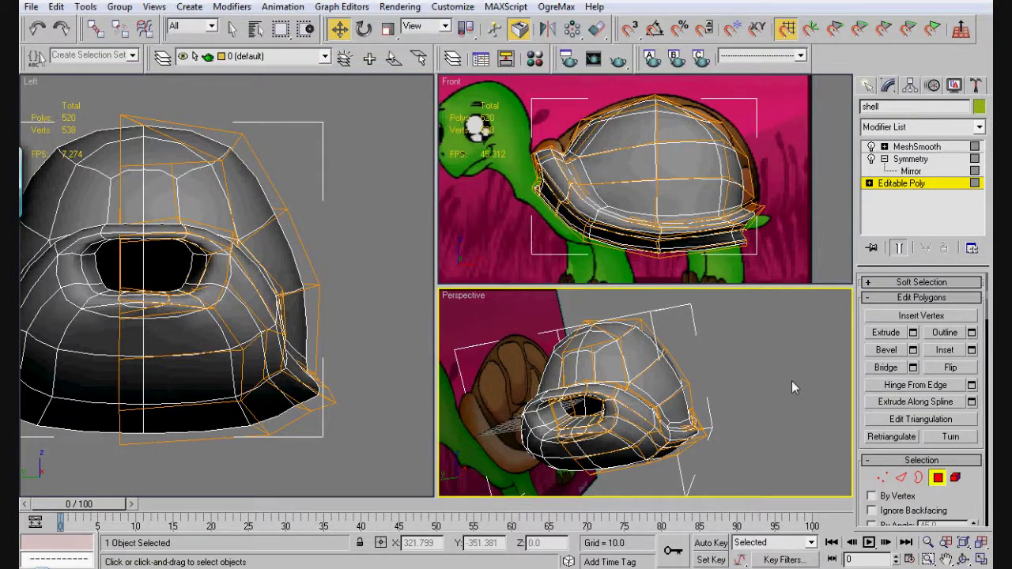
pyautogui.click(966, 560)
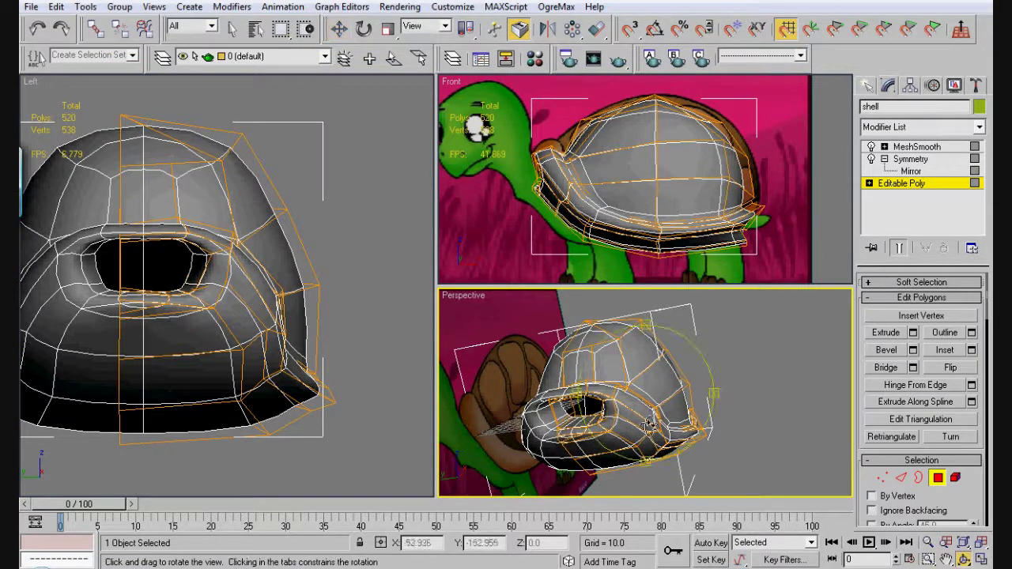
pyautogui.moveTo(649, 428)
pyautogui.mouseDown()
pyautogui.moveTo(566, 420)
pyautogui.moveTo(556, 388)
pyautogui.moveTo(611, 361)
pyautogui.moveTo(593, 367)
pyautogui.moveTo(645, 360)
pyautogui.moveTo(681, 311)
pyautogui.moveTo(595, 408)
pyautogui.moveTo(650, 429)
pyautogui.moveTo(702, 412)
pyautogui.moveTo(663, 422)
pyautogui.mouseUp()
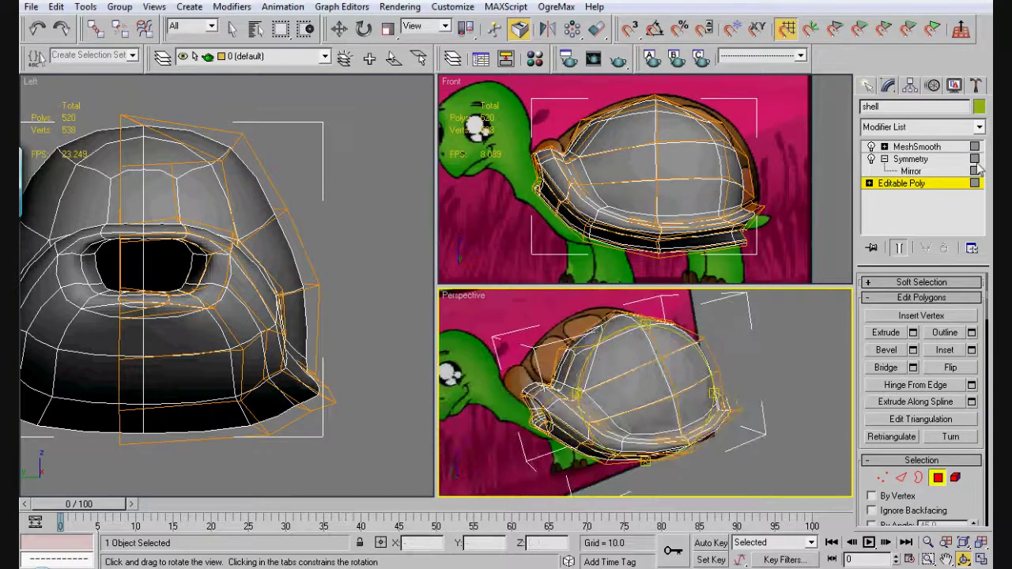
pyautogui.click(917, 148)
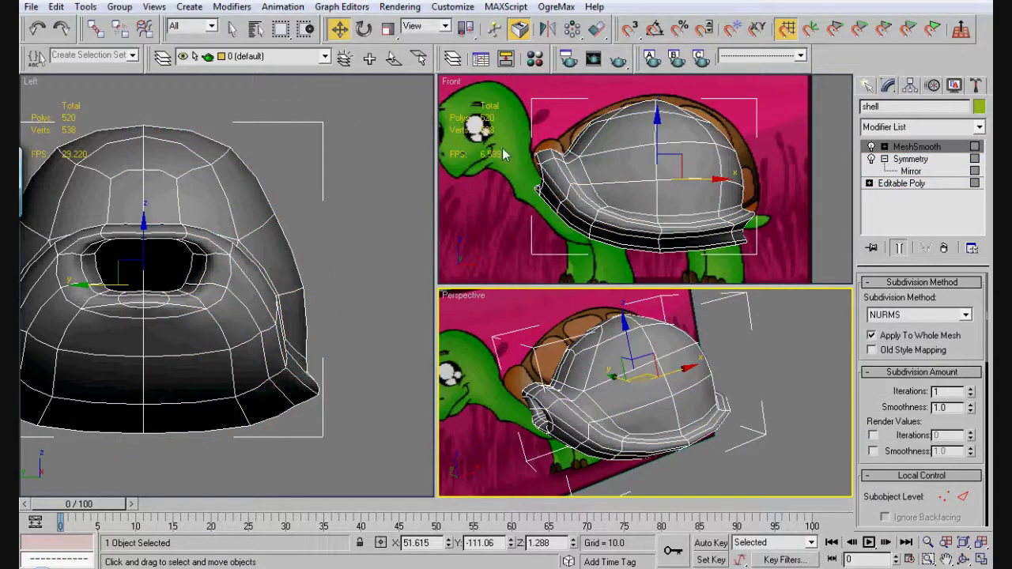
# Step: Draw a box over the turtle's head in the Front view, about 118 long and 154 wide
pyautogui.click(869, 86)
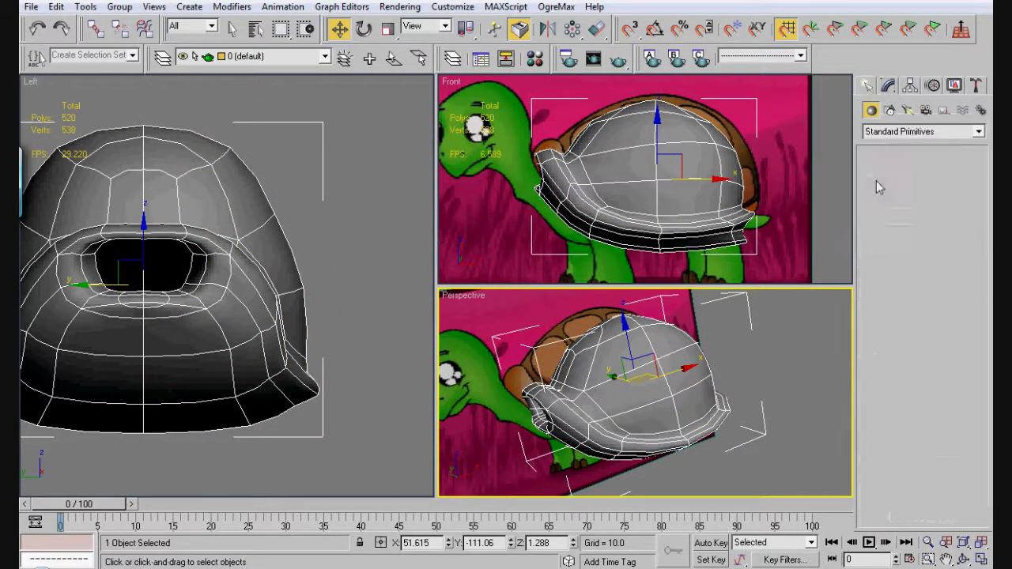
pyautogui.click(892, 182)
pyautogui.press('z')
pyautogui.click(510, 119)
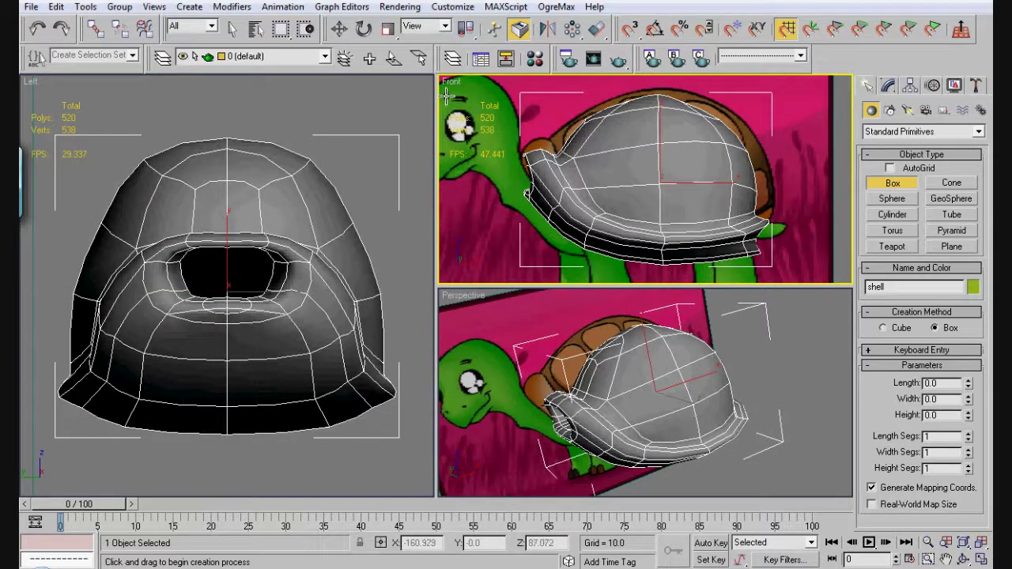
pyautogui.moveTo(517, 179); pyautogui.dragTo(364, 59)
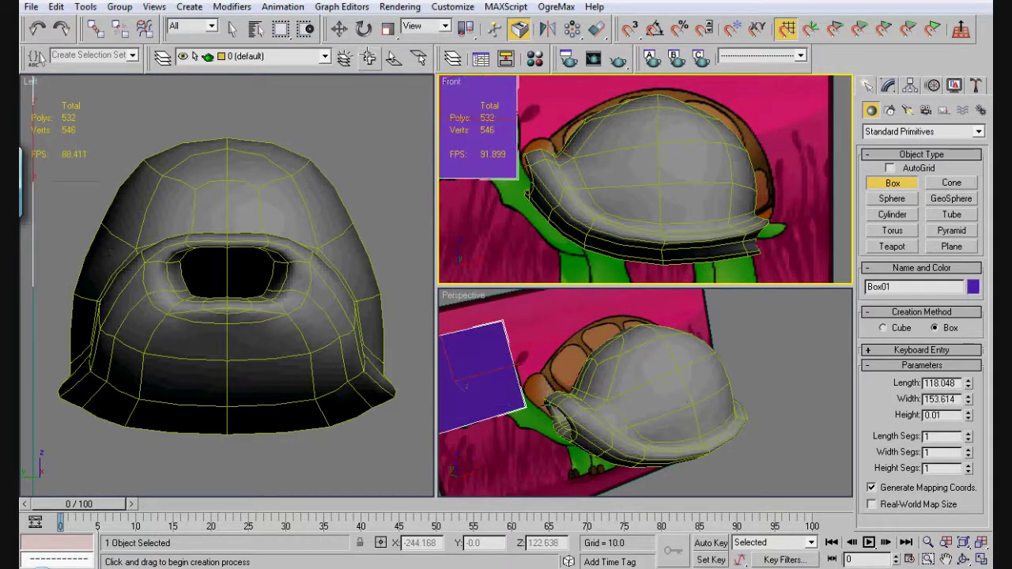
pyautogui.press('w')
# Step: Align the box in front of the shell's neck opening in the Left view, then scale it deeper and lower
pyautogui.moveTo(93, 183); pyautogui.dragTo(214, 223)
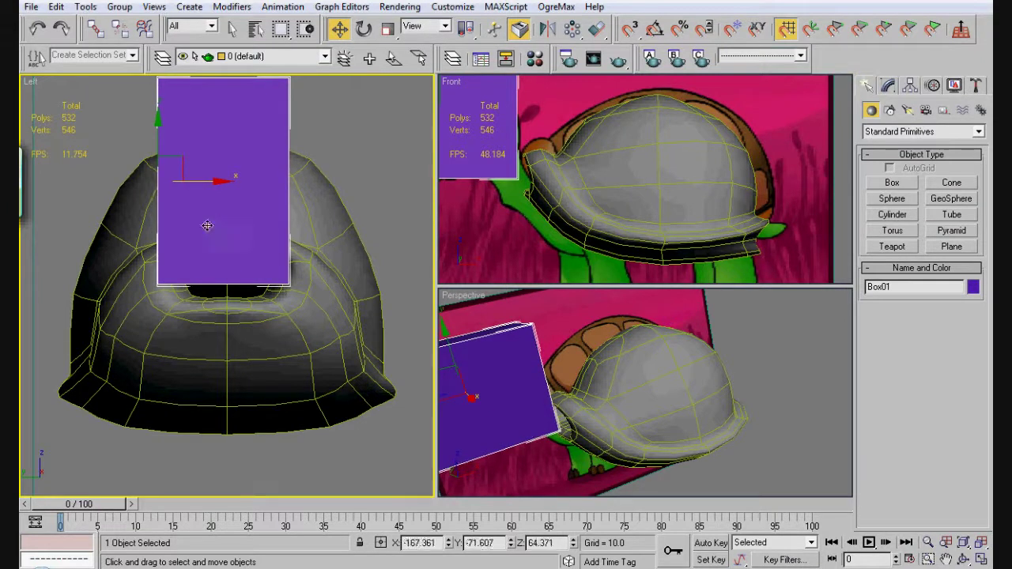
pyautogui.press('r')
pyautogui.moveTo(229, 182); pyautogui.dragTo(263, 194)
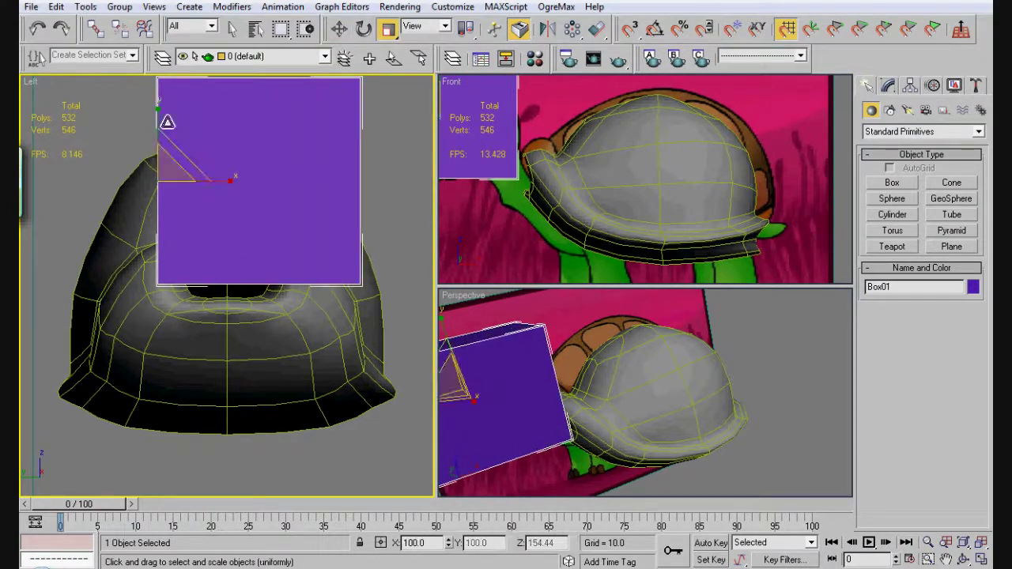
pyautogui.moveTo(160, 118); pyautogui.dragTo(160, 148)
pyautogui.moveTo(229, 182); pyautogui.dragTo(216, 186)
pyautogui.press('z')
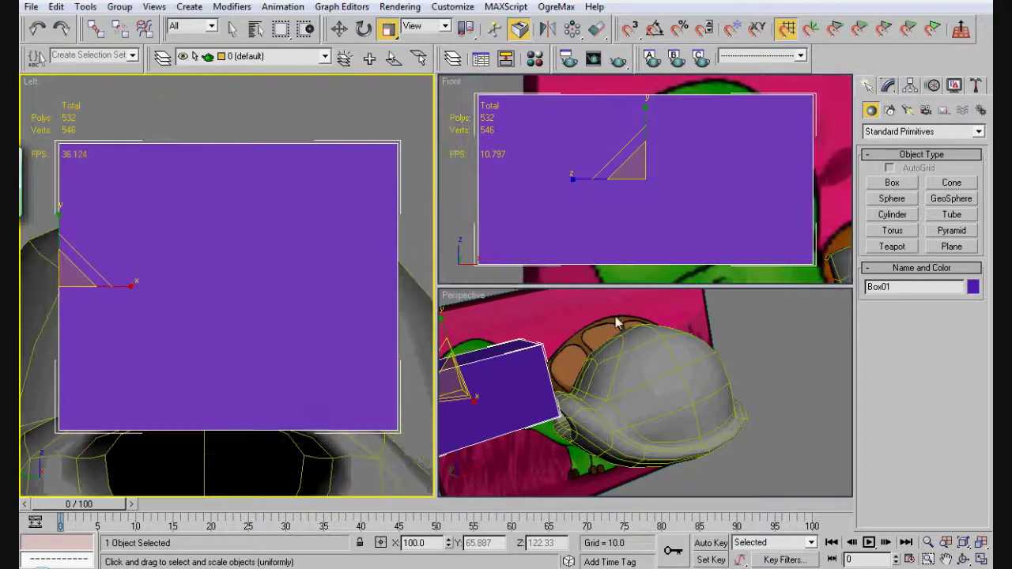
# Step: Scale the box shorter from front to back and move it along X onto the turtle's head in the reference
pyautogui.moveTo(556, 407)
pyautogui.mouseDown()
pyautogui.moveTo(593, 397)
pyautogui.moveTo(569, 404)
pyautogui.mouseUp()
pyautogui.moveTo(545, 406); pyautogui.dragTo(573, 400)
pyautogui.press('w')
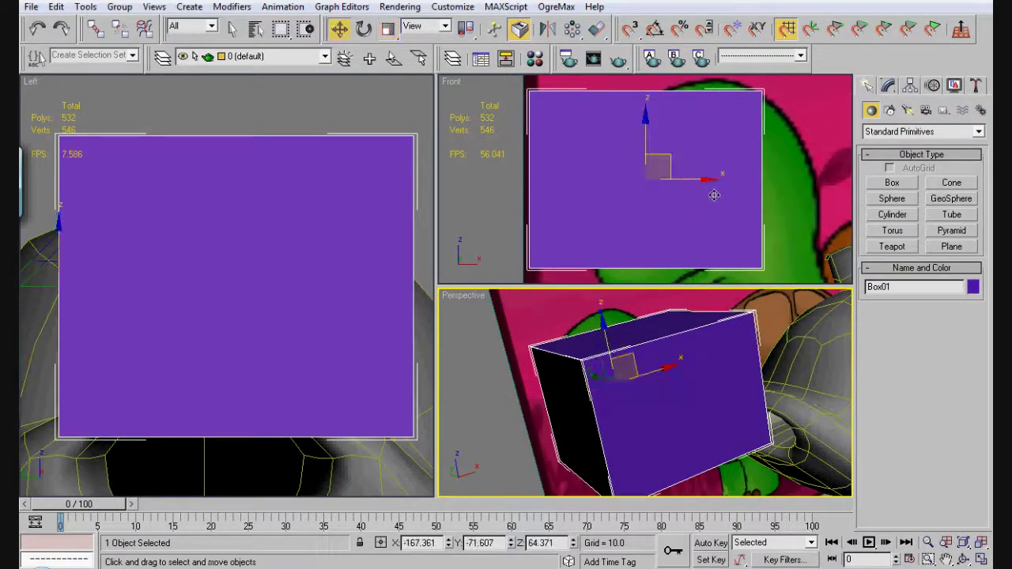
pyautogui.moveTo(702, 179); pyautogui.dragTo(751, 179)
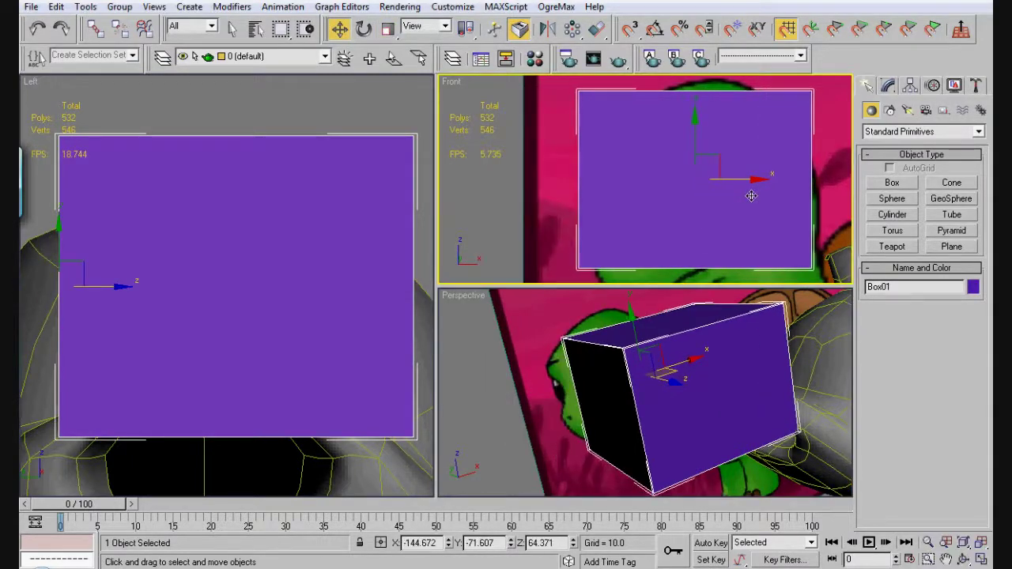
# Step: Assign the grey 02 - Default material to the box
pyautogui.click(831, 180)
pyautogui.press('z')
pyautogui.press('m')
pyautogui.click(587, 132)
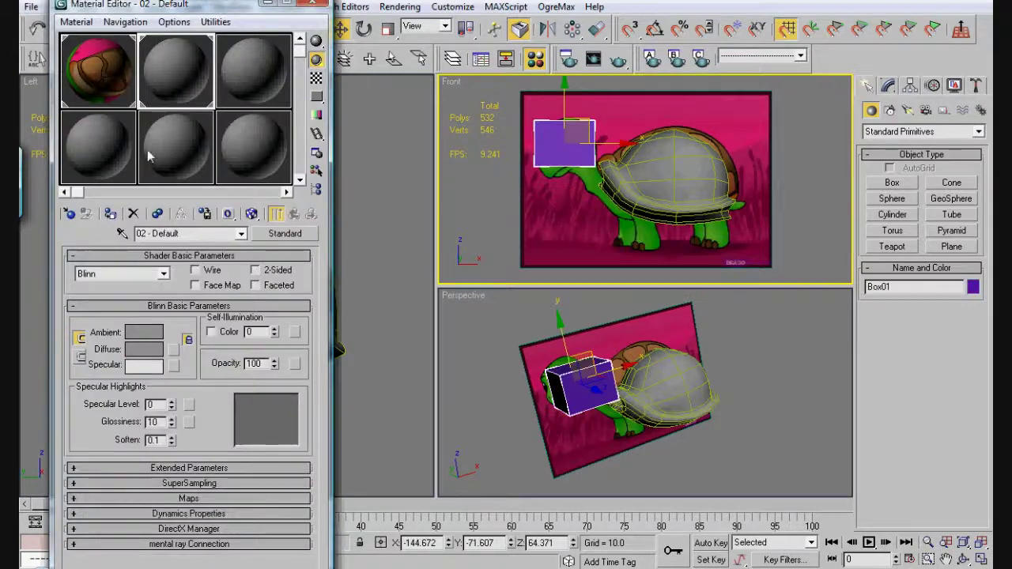
pyautogui.click(112, 215)
pyautogui.click(318, 5)
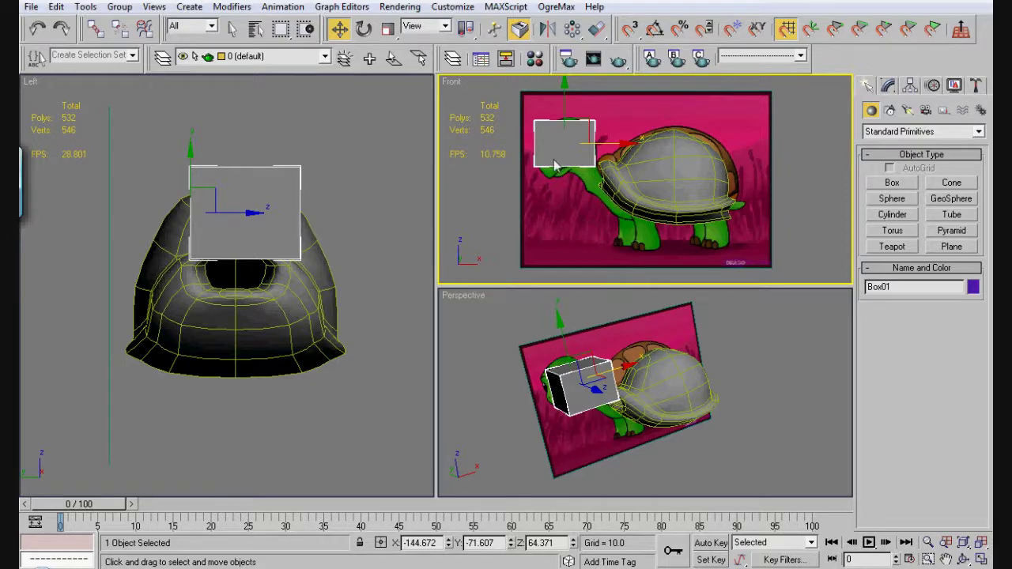
# Step: Convert the head box to an editable poly
pyautogui.click(558, 266)
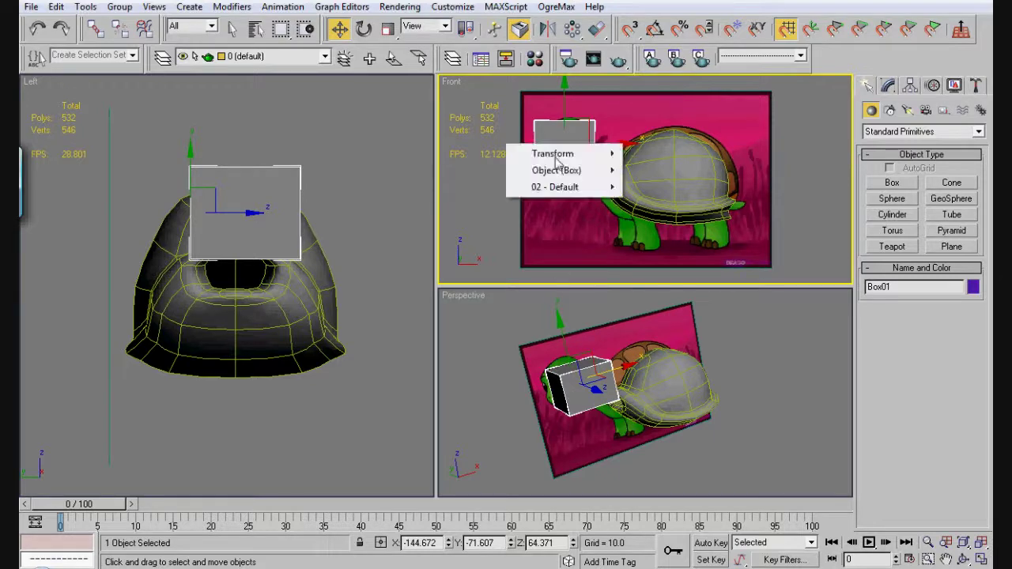
pyautogui.click(709, 156)
pyautogui.rightClick(594, 149)
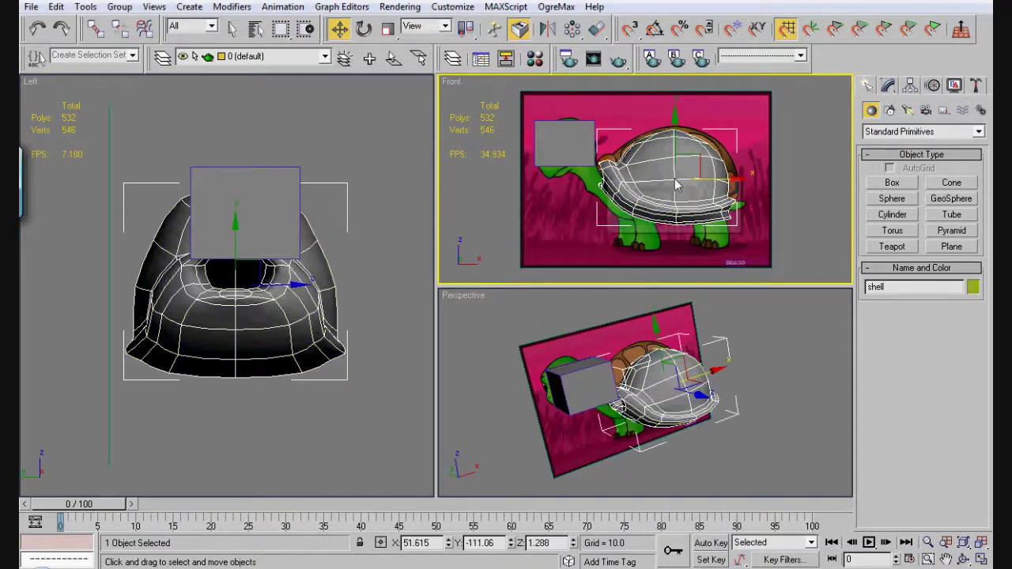
pyautogui.click(588, 148)
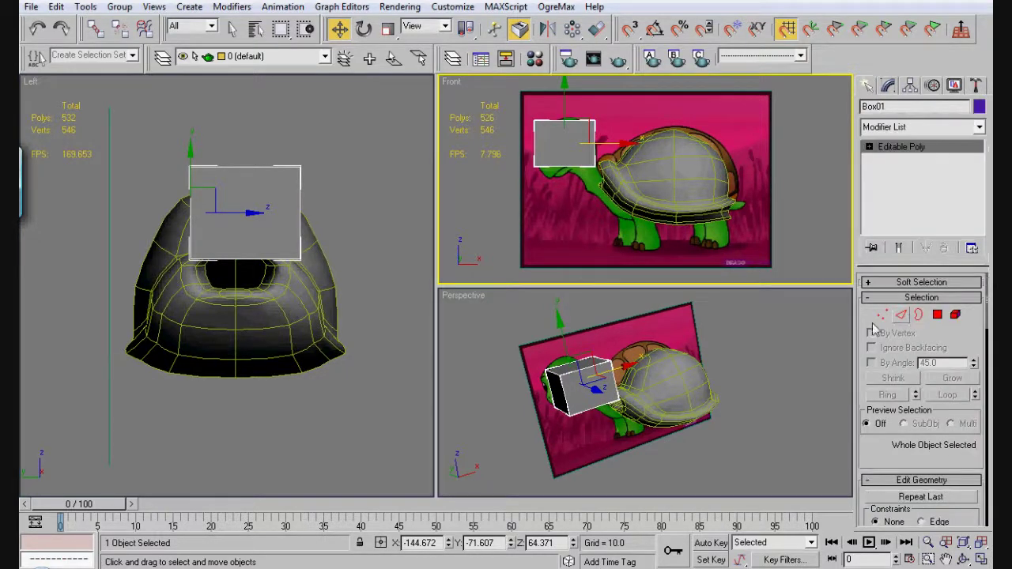
# Step: Connect the box's four front-to-back edges with three segments to divide its length into four columns
pyautogui.click(903, 314)
pyautogui.moveTo(562, 194); pyautogui.dragTo(564, 87)
pyautogui.moveTo(887, 467); pyautogui.dragTo(894, 337)
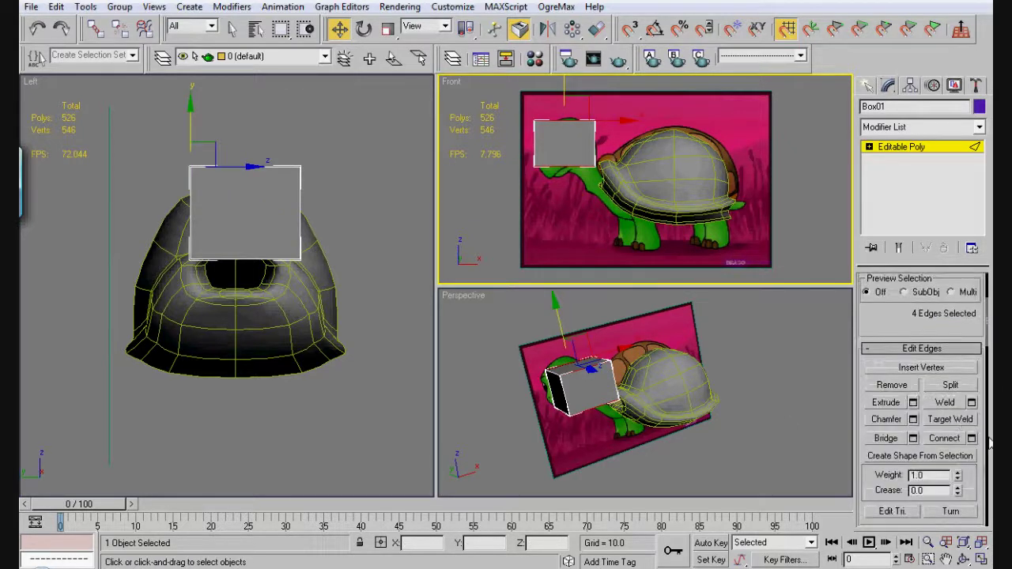
pyautogui.click(952, 440)
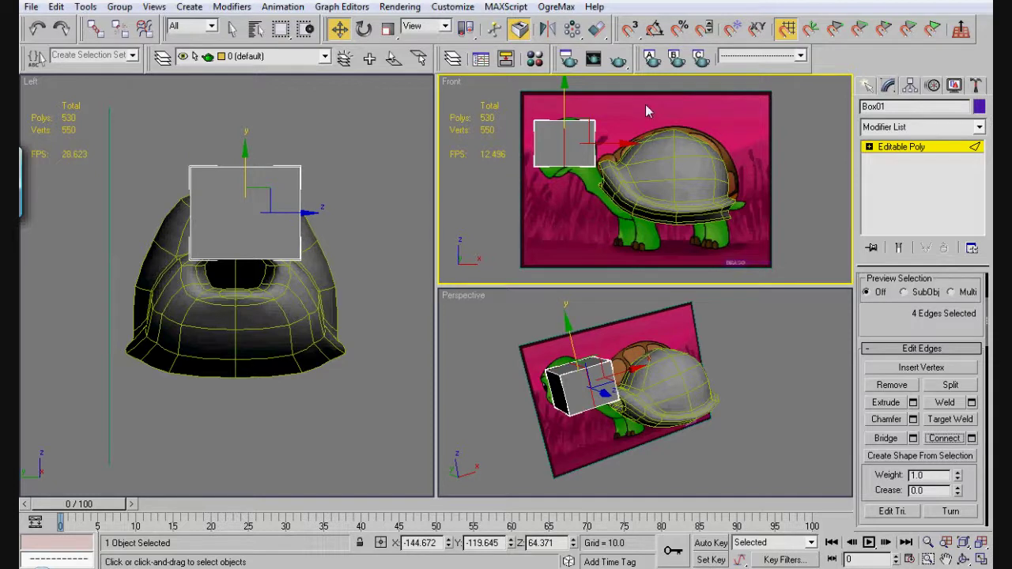
pyautogui.click(972, 439)
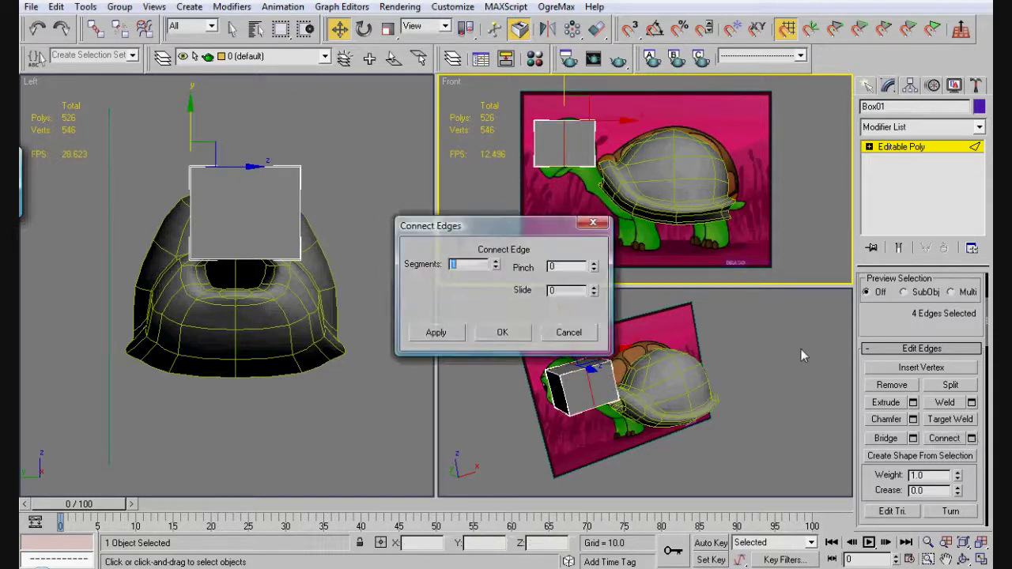
pyautogui.click(506, 332)
# Step: Connect the box's vertical edges with two segments, and connect its side-to-side edges with two segments as well
pyautogui.click(607, 155)
pyautogui.moveTo(516, 142); pyautogui.dragTo(610, 150)
pyautogui.click(971, 439)
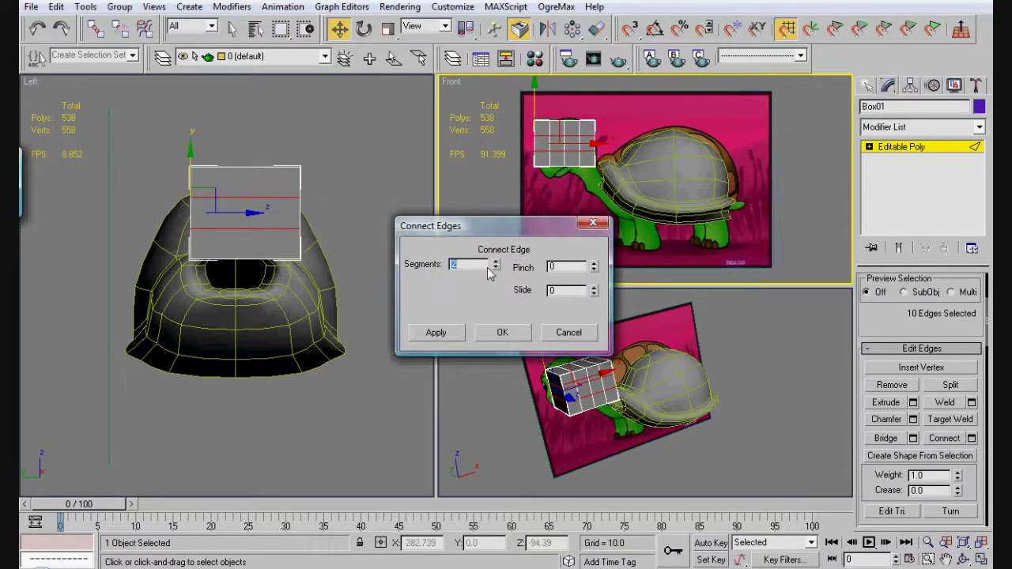
pyautogui.click(502, 332)
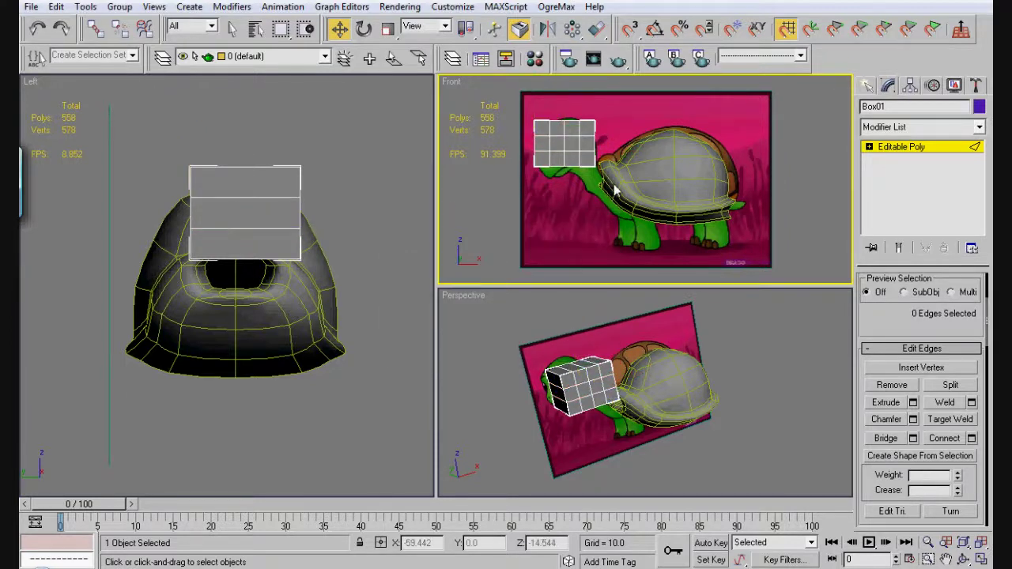
pyautogui.moveTo(277, 304); pyautogui.dragTo(233, 146)
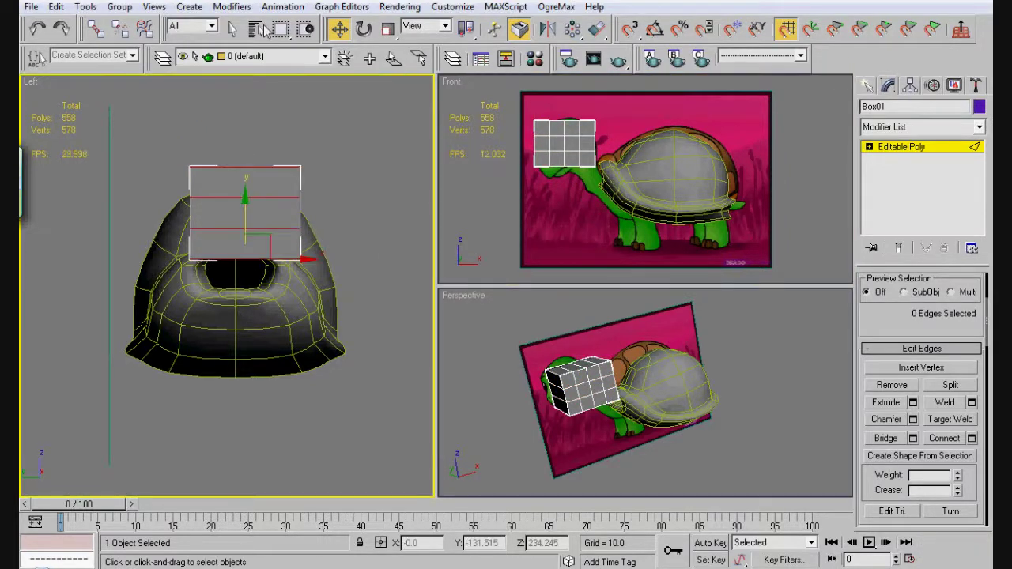
pyautogui.click(943, 440)
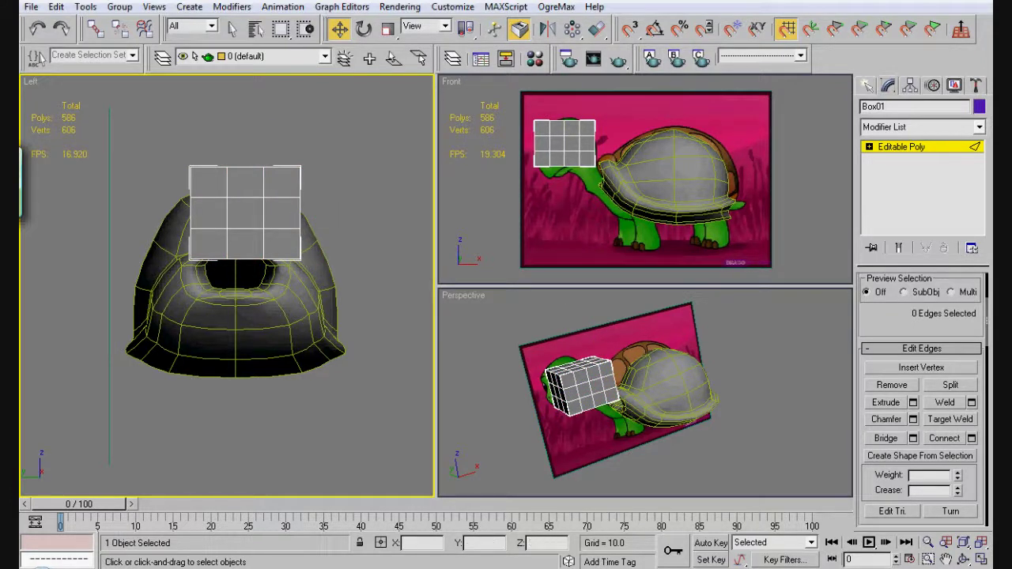
# Step: Make the box see-through and move its underside and top middle vertices to follow the reference head's chin, jaw and crown
pyautogui.hotkey('alt', 'x')
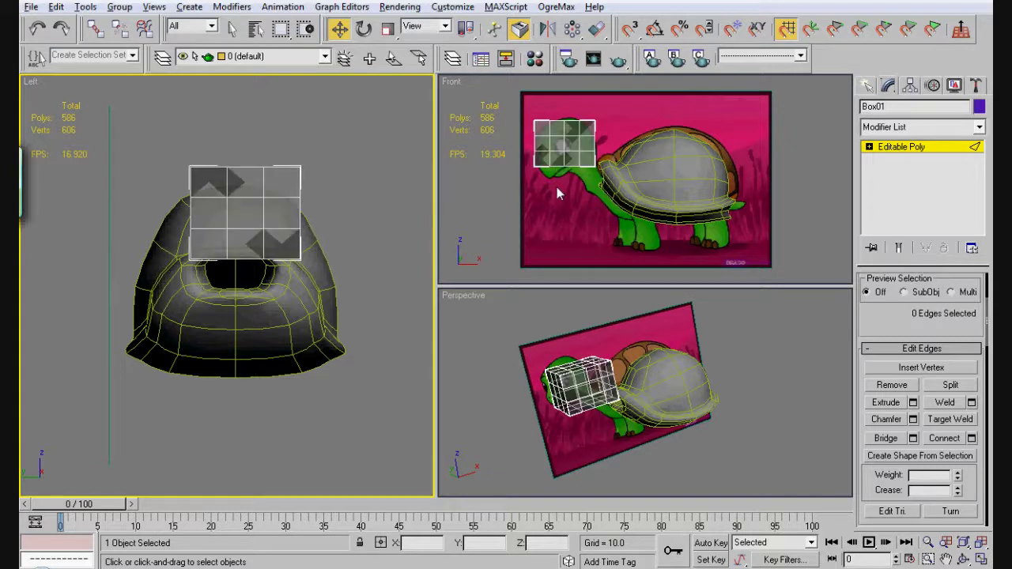
pyautogui.press('1')
pyautogui.moveTo(544, 162); pyautogui.dragTo(555, 173)
pyautogui.moveTo(549, 140); pyautogui.dragTo(563, 96)
pyautogui.click(572, 168)
pyautogui.click(579, 184)
pyautogui.click(583, 182)
pyautogui.click(598, 165)
pyautogui.click(598, 132)
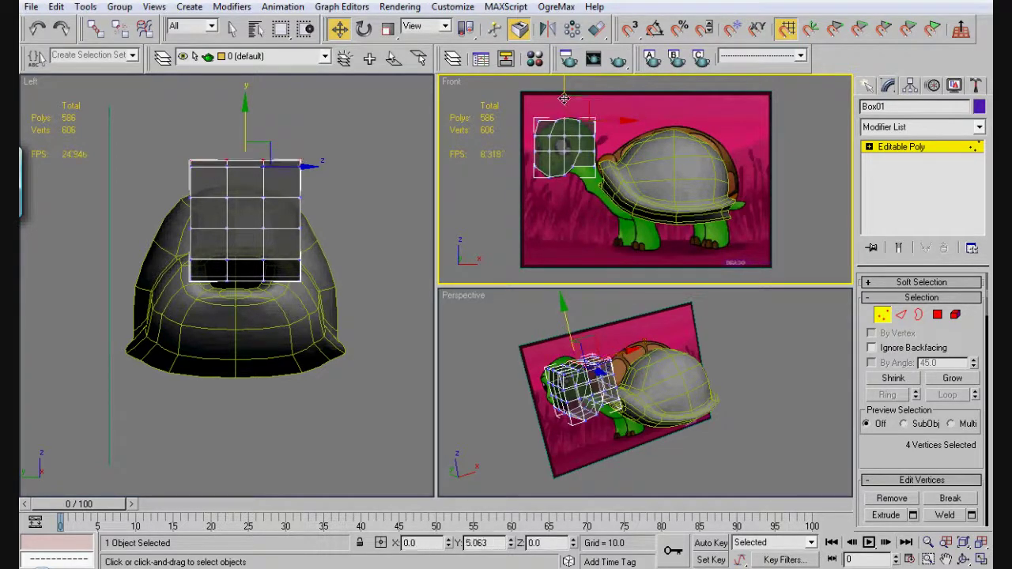
# Step: Move the front vertex rows of the head box inward to round the forehead and face along the reference
pyautogui.moveTo(543, 129); pyautogui.dragTo(540, 107)
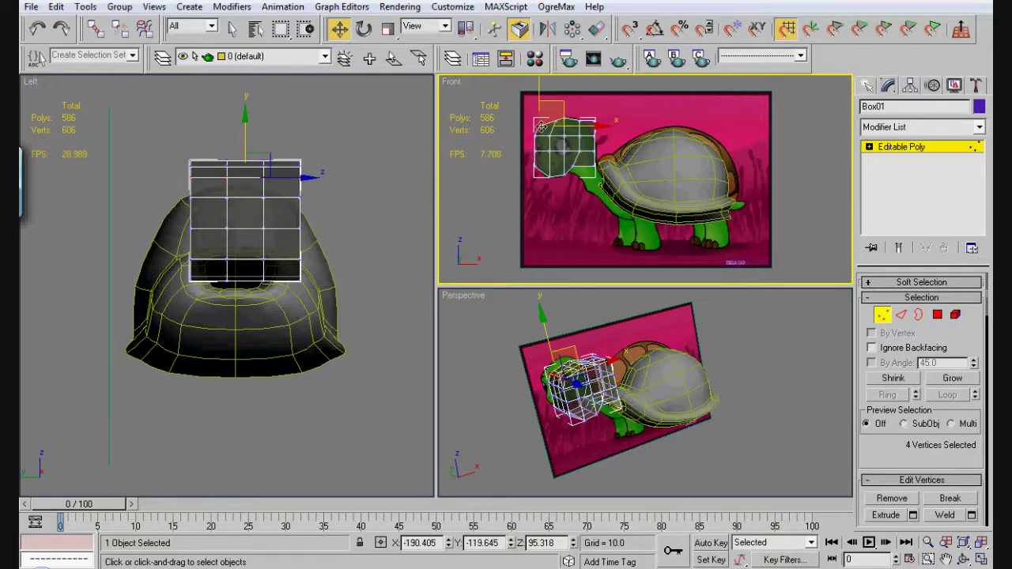
pyautogui.moveTo(541, 144); pyautogui.dragTo(529, 129)
pyautogui.click(544, 137)
pyautogui.click(538, 125)
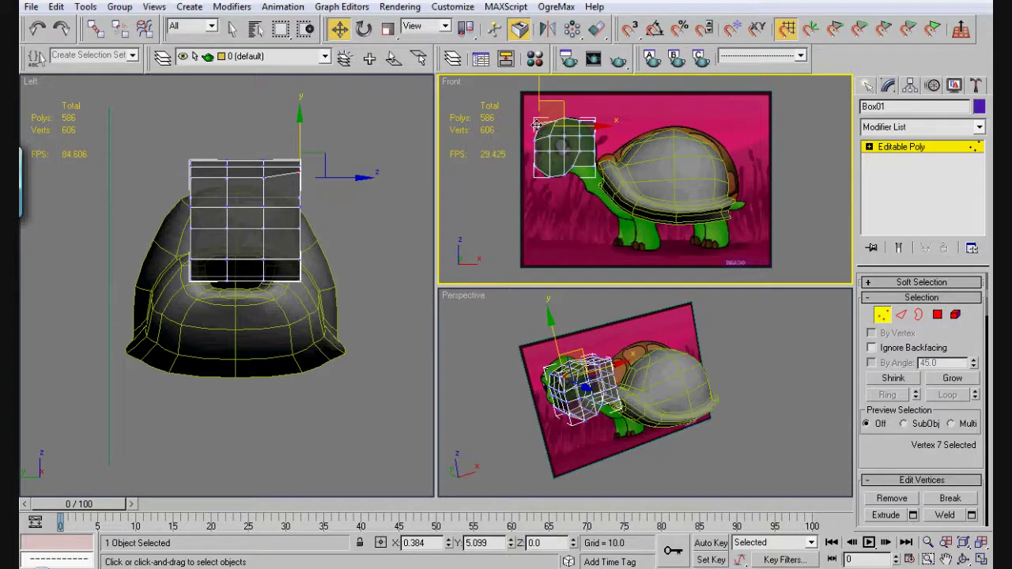
pyautogui.moveTo(549, 131); pyautogui.dragTo(531, 118)
pyautogui.moveTo(559, 121); pyautogui.dragTo(563, 153)
pyautogui.click(533, 158)
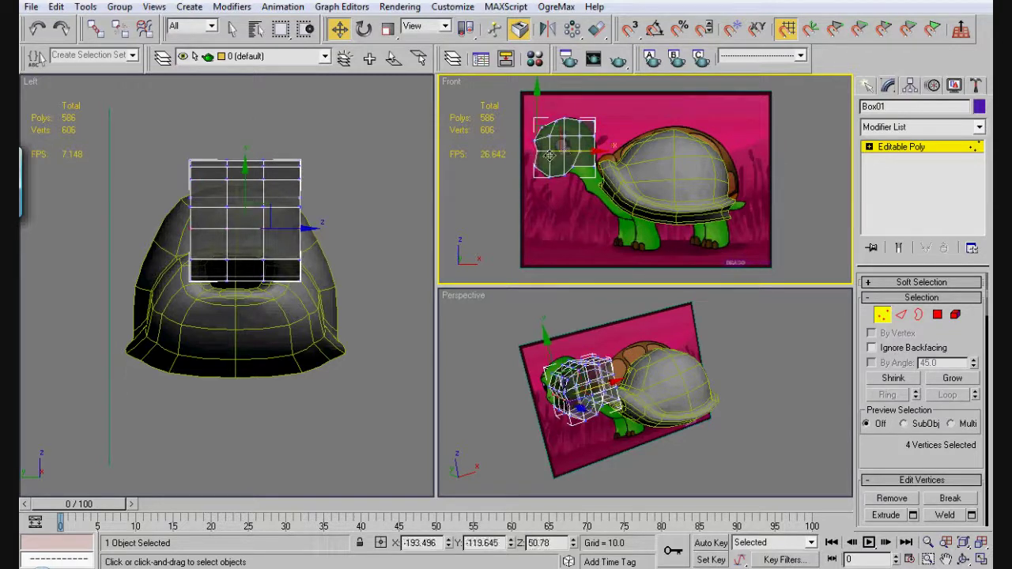
# Step: Adjust the rear upper and lower vertices of the head box to round the back of the head
pyautogui.click(565, 173)
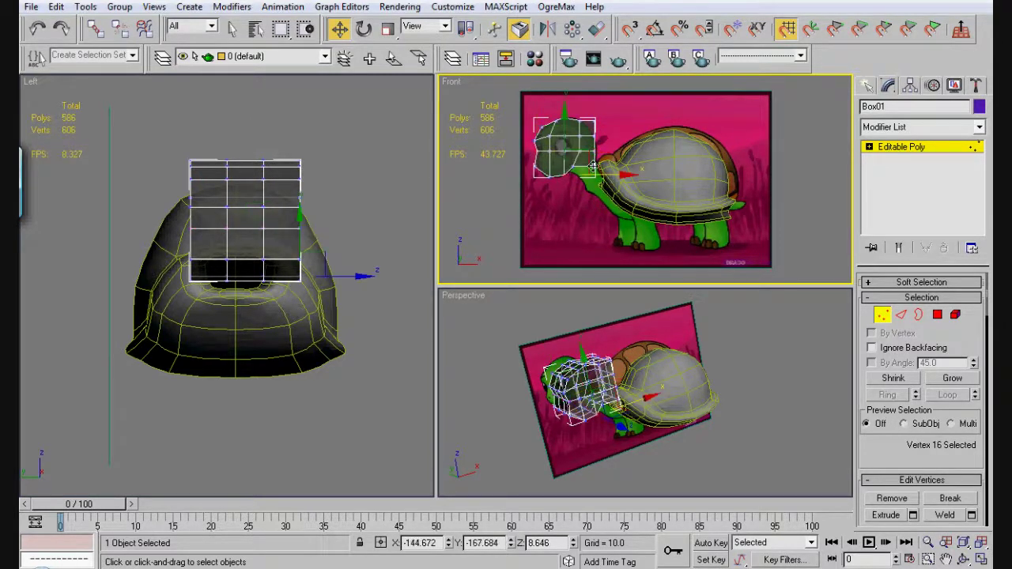
pyautogui.click(593, 183)
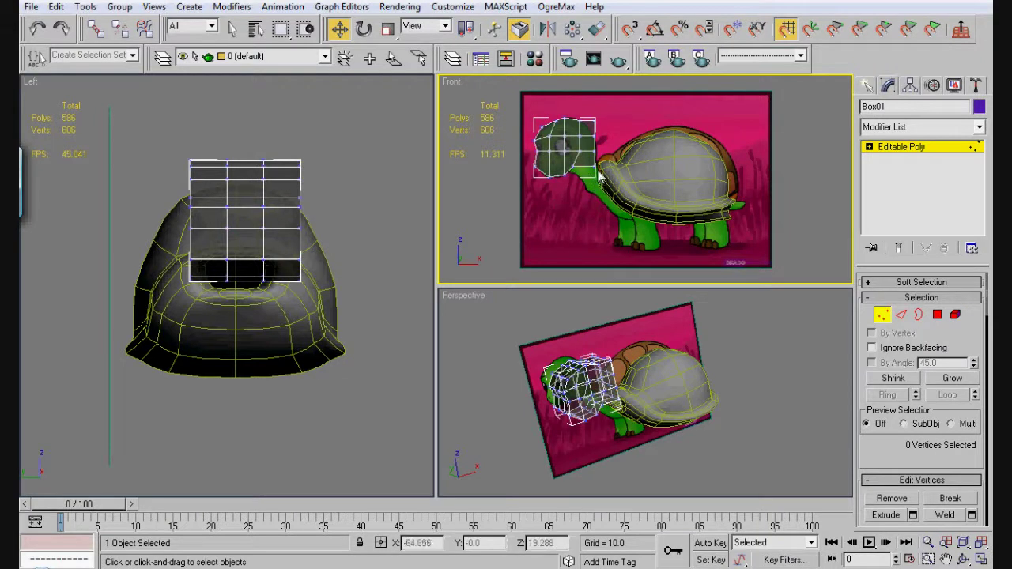
pyautogui.moveTo(592, 118)
pyautogui.mouseDown()
pyautogui.moveTo(601, 126)
pyautogui.moveTo(601, 104)
pyautogui.mouseUp()
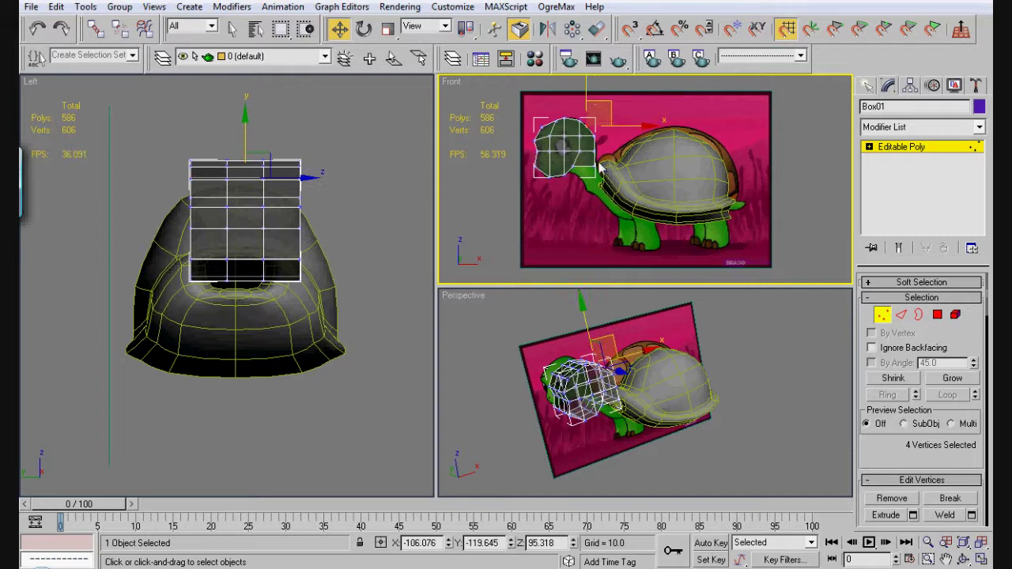
pyautogui.moveTo(596, 170)
pyautogui.mouseDown()
pyautogui.moveTo(590, 161)
pyautogui.moveTo(609, 146)
pyautogui.moveTo(569, 164)
pyautogui.moveTo(601, 179)
pyautogui.mouseUp()
pyautogui.click(639, 201)
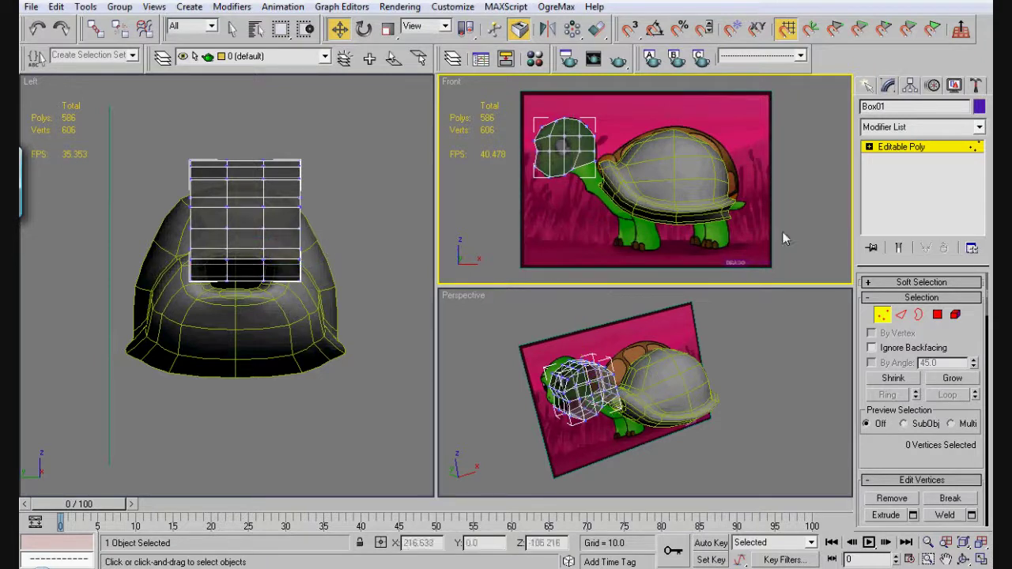
# Step: Turn off the see-through display of the head mesh
pyautogui.hotkey('alt', 'x')
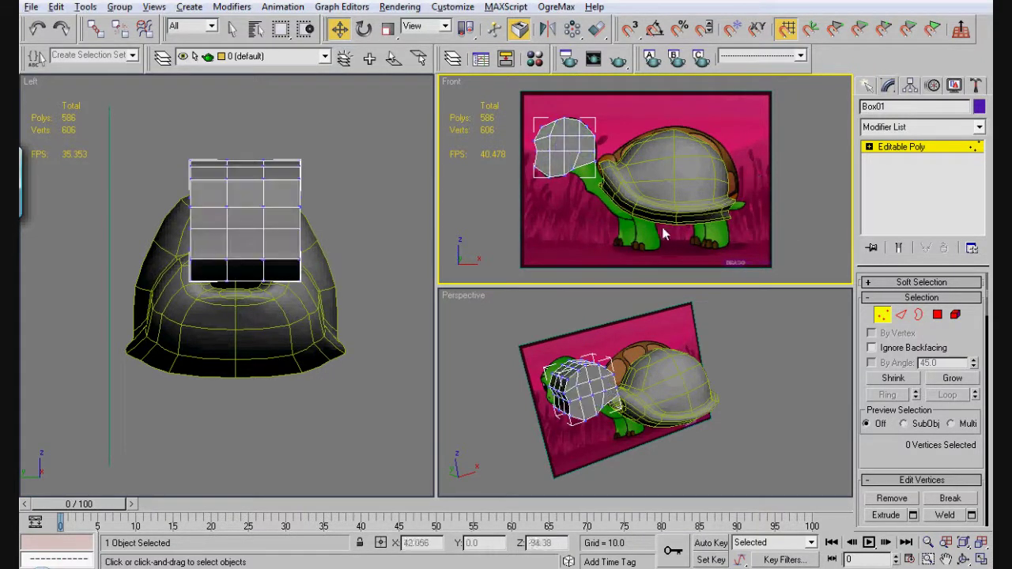
pyautogui.click(962, 559)
pyautogui.rightClick(504, 254)
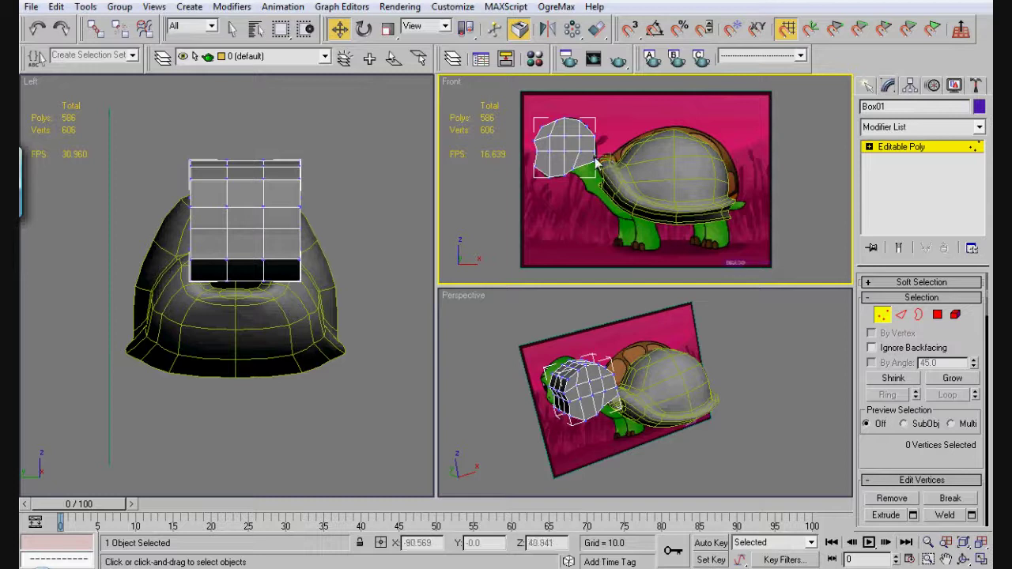
# Step: Select the vertices in the middle of the head's side faces and scale them outward in width and slightly in height
pyautogui.moveTo(589, 158); pyautogui.dragTo(543, 132)
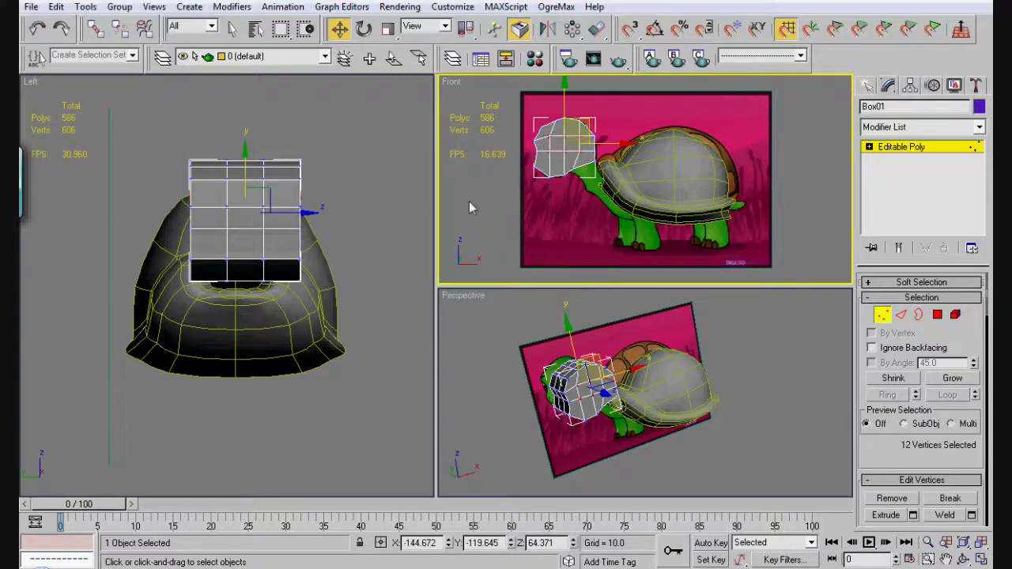
pyautogui.press('r')
pyautogui.rightClick(316, 215)
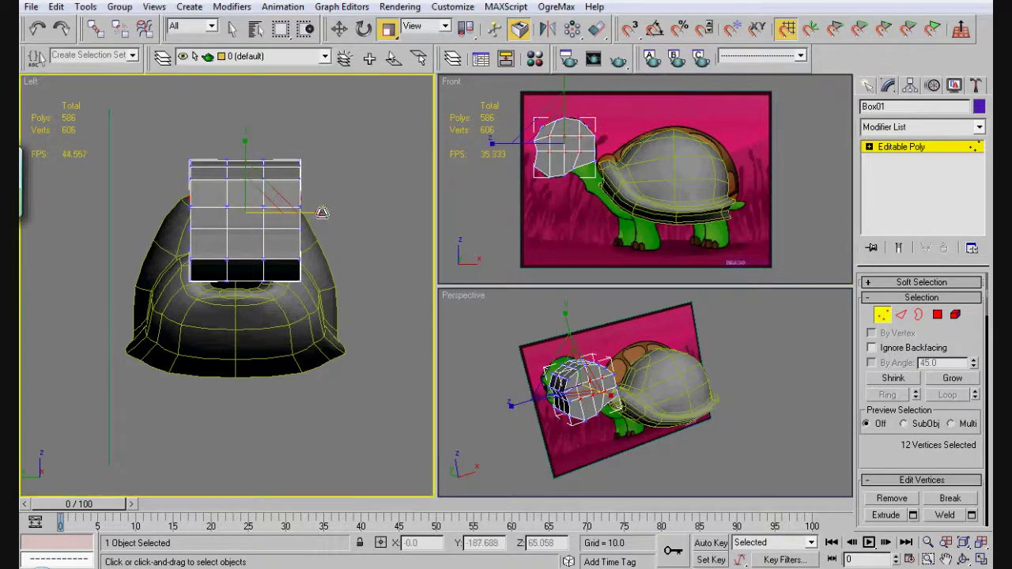
pyautogui.moveTo(310, 214); pyautogui.dragTo(323, 219)
pyautogui.moveTo(243, 148)
pyautogui.mouseDown()
pyautogui.moveTo(238, 124)
pyautogui.moveTo(239, 136)
pyautogui.mouseUp()
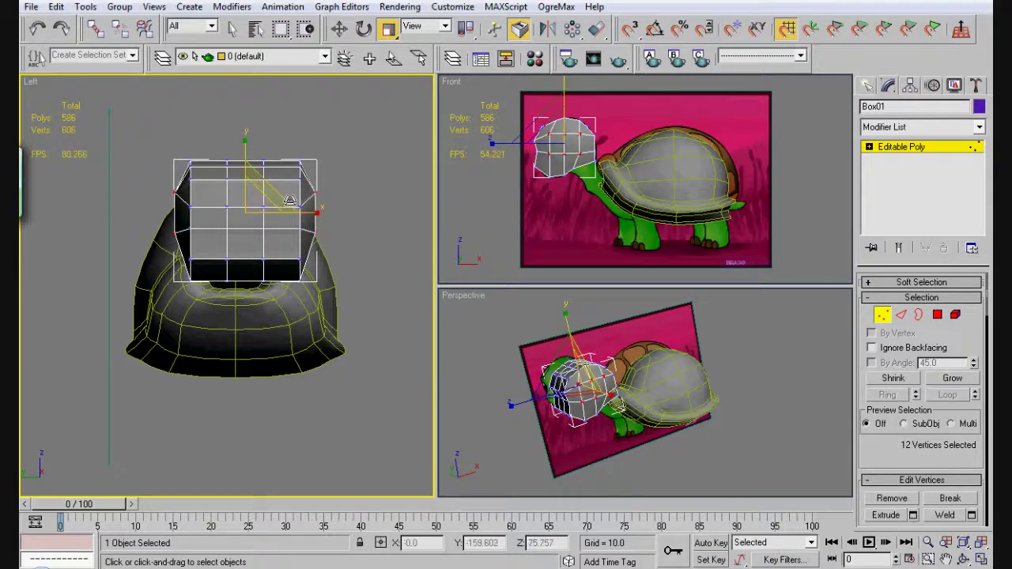
pyautogui.click(280, 316)
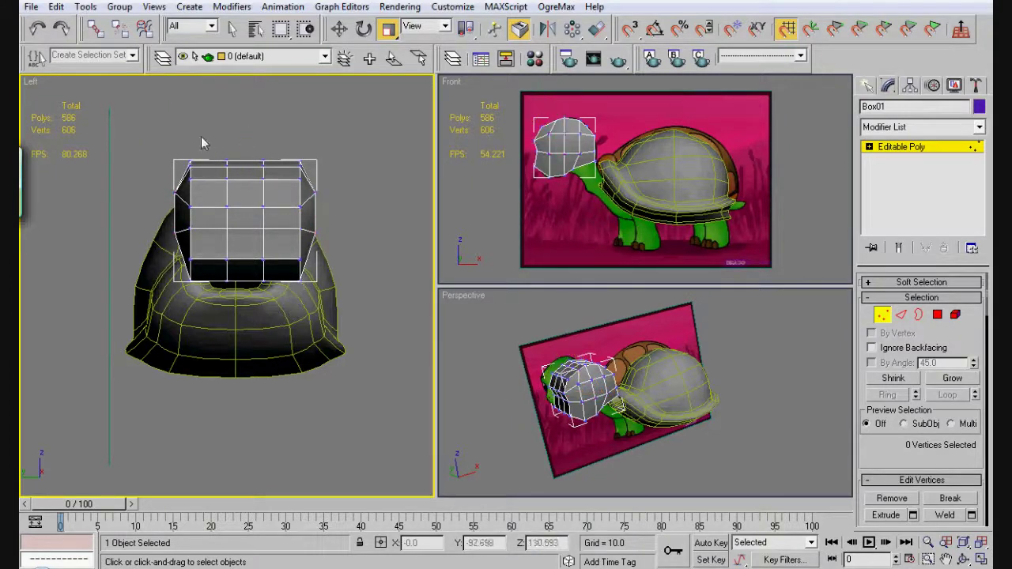
# Step: Scale the head's two central vertex columns taller to round crown and chin, and stretch them to about 112% front to back
pyautogui.moveTo(200, 138); pyautogui.dragTo(297, 305)
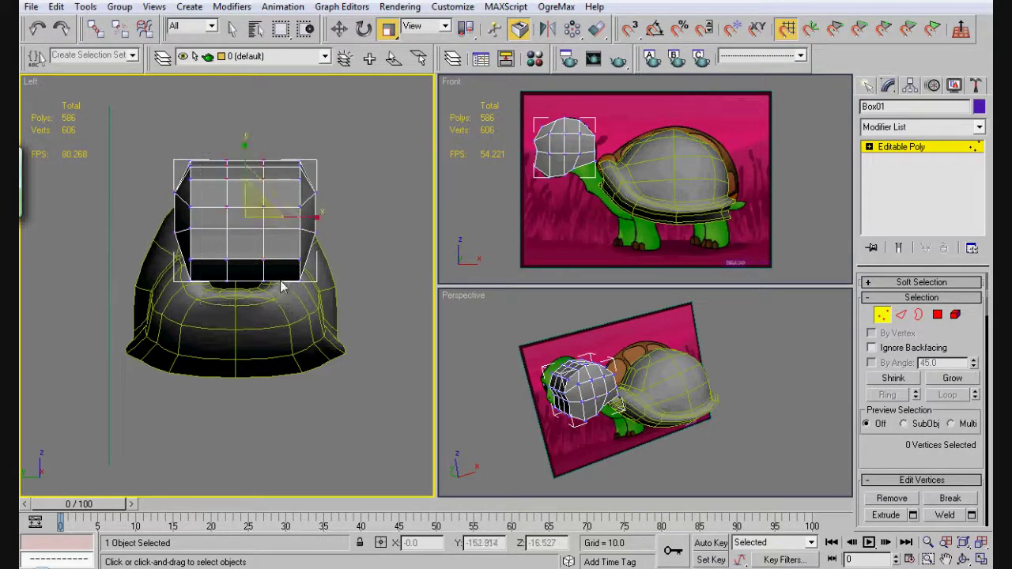
pyautogui.moveTo(245, 157); pyautogui.dragTo(245, 144)
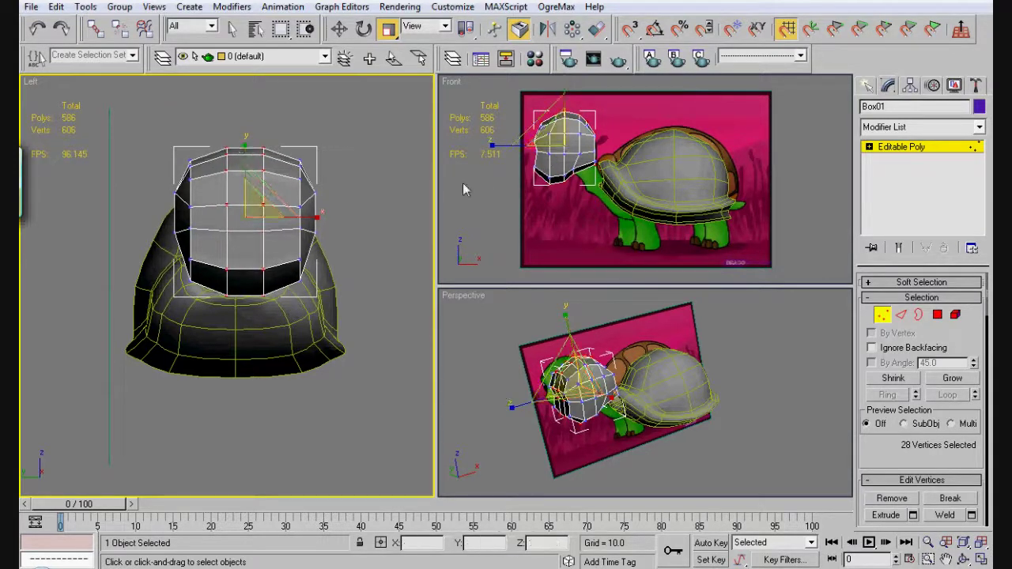
pyautogui.rightClick(650, 150)
pyautogui.moveTo(619, 146); pyautogui.dragTo(626, 147)
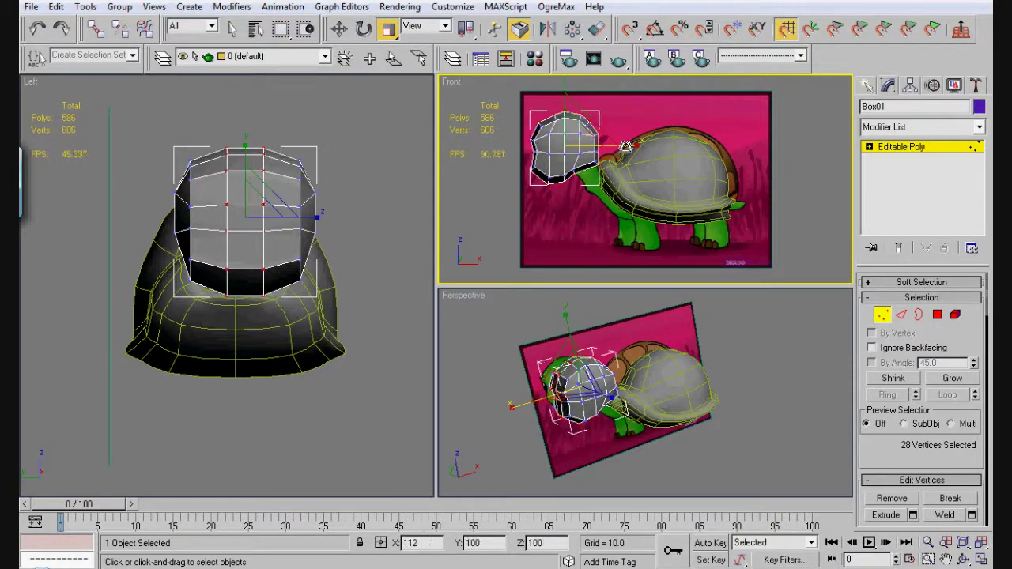
pyautogui.click(779, 469)
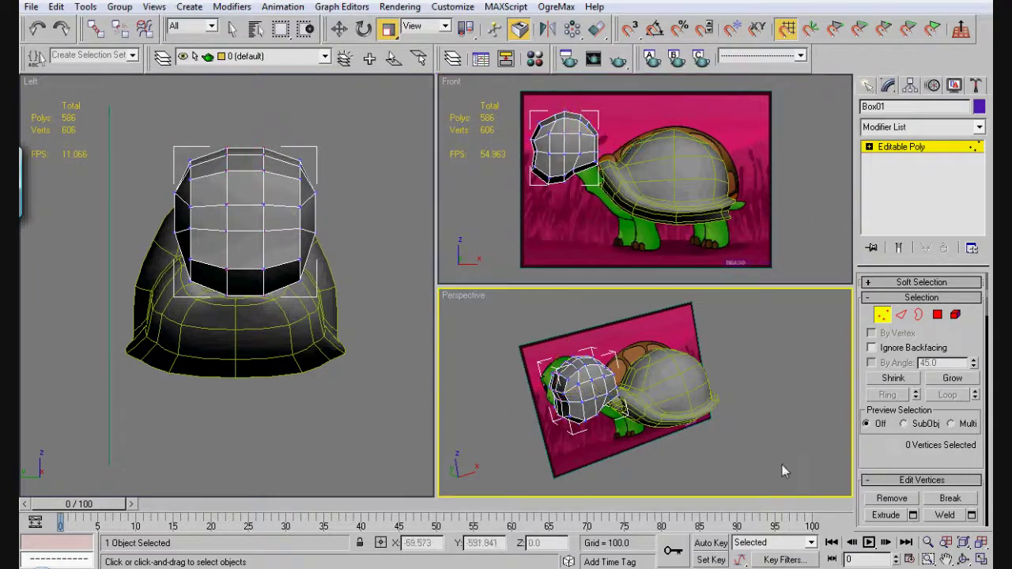
# Step: Leave vertex editing and scale the whole head down uniformly so it fits the reference better
pyautogui.click(964, 559)
pyautogui.moveTo(650, 394)
pyautogui.mouseDown()
pyautogui.moveTo(687, 369)
pyautogui.moveTo(725, 395)
pyautogui.moveTo(642, 410)
pyautogui.moveTo(664, 386)
pyautogui.mouseUp()
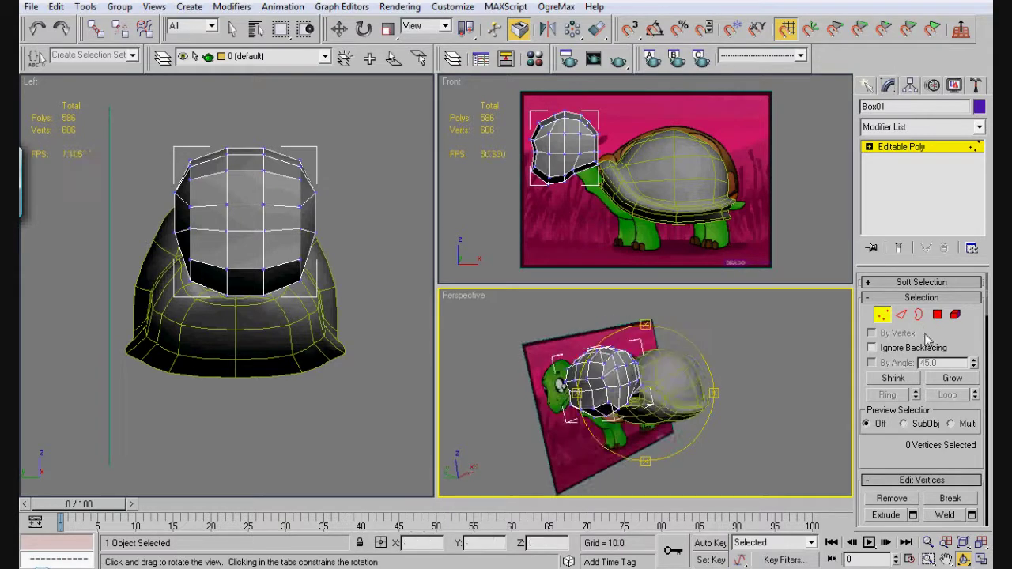
pyautogui.click(883, 319)
pyautogui.moveTo(633, 370); pyautogui.dragTo(580, 390)
pyautogui.click(964, 560)
pyautogui.moveTo(651, 412); pyautogui.dragTo(623, 431)
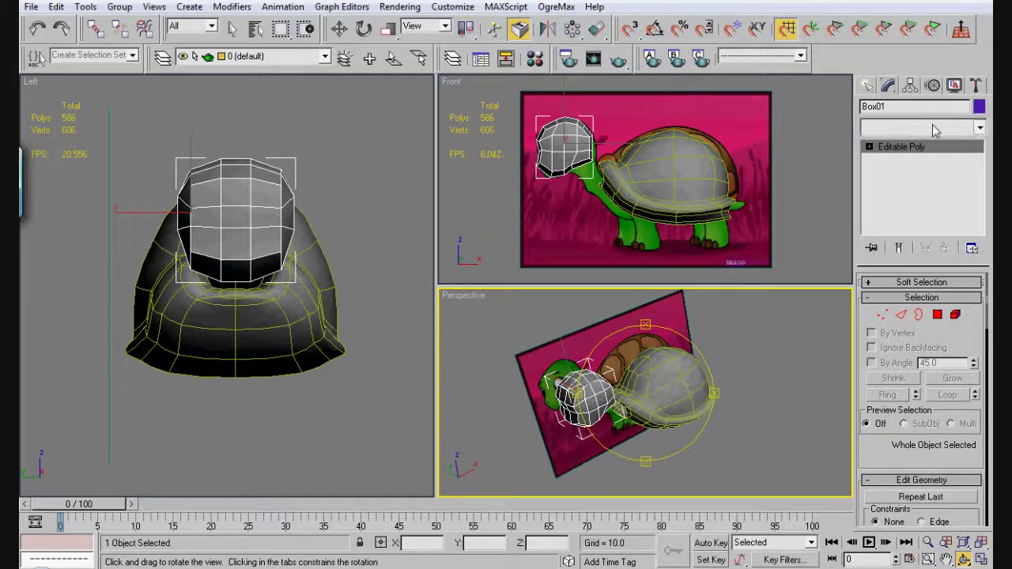
# Step: Add a MeshSmooth modifier to the head
pyautogui.click(933, 125)
pyautogui.press('m')
pyautogui.press('m')
pyautogui.press('m')
pyautogui.press('m')
pyautogui.press('m')
pyautogui.press('m')
pyautogui.press('m')
pyautogui.press('m')
pyautogui.press('m')
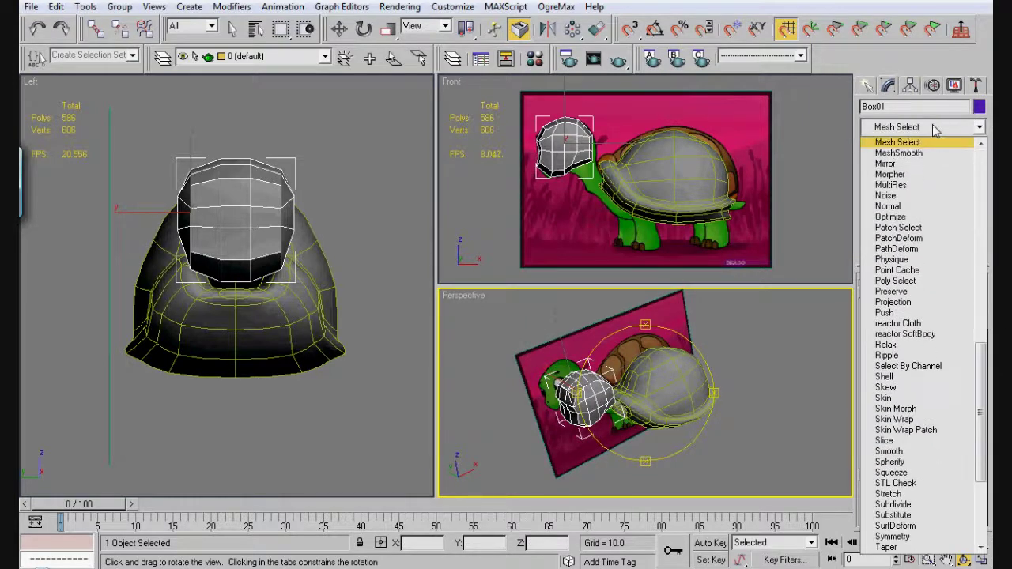
pyautogui.press('Return')
# Step: Deselect the head, turn off edged faces in the perspective view and inspect the smoothed head against the shell
pyautogui.rightClick(760, 481)
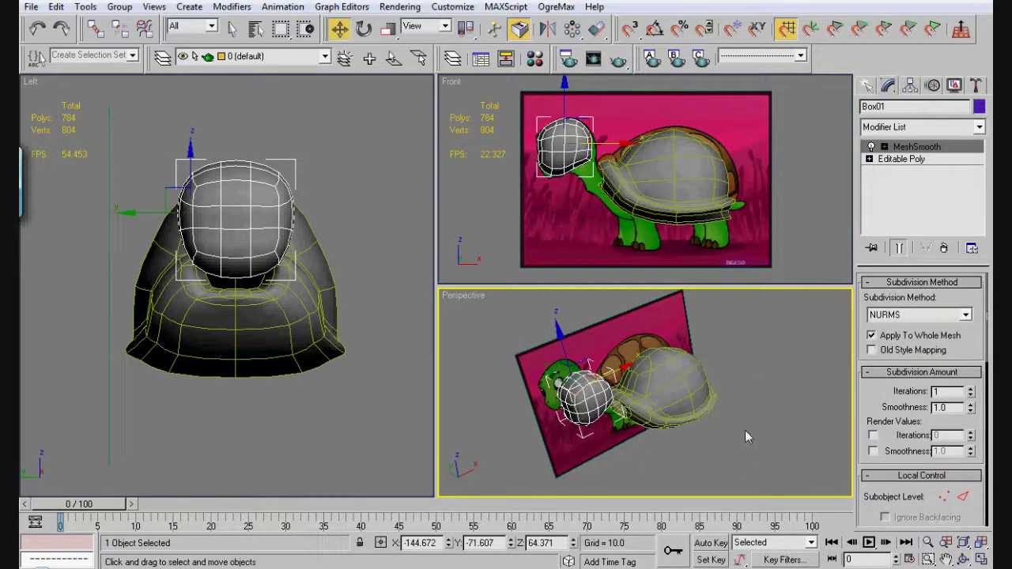
pyautogui.click(747, 435)
pyautogui.scroll(-1, 815, 454)
pyautogui.press('F4')
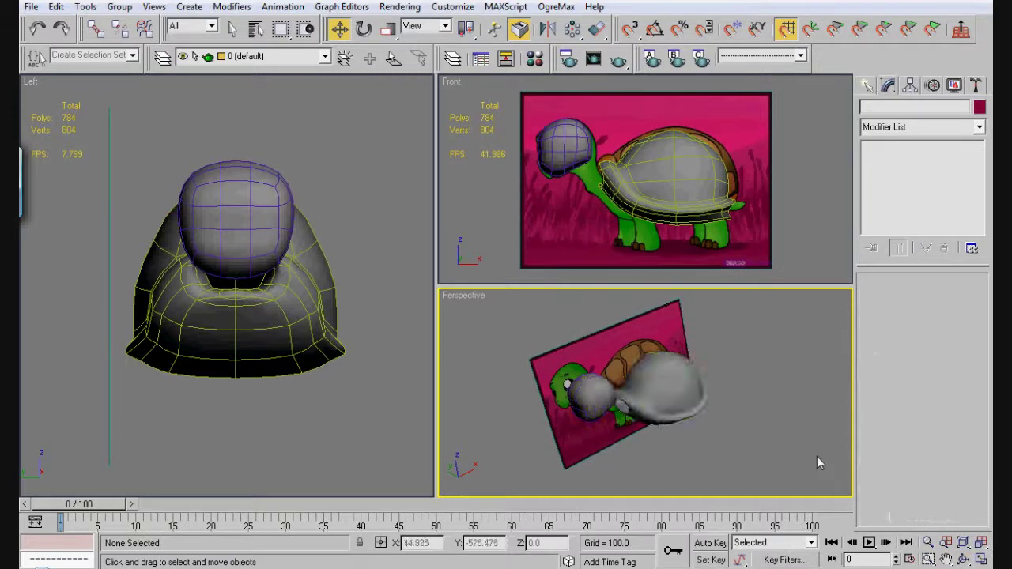
pyautogui.click(964, 559)
pyautogui.moveTo(665, 386); pyautogui.dragTo(683, 326)
pyautogui.moveTo(620, 369); pyautogui.dragTo(630, 368)
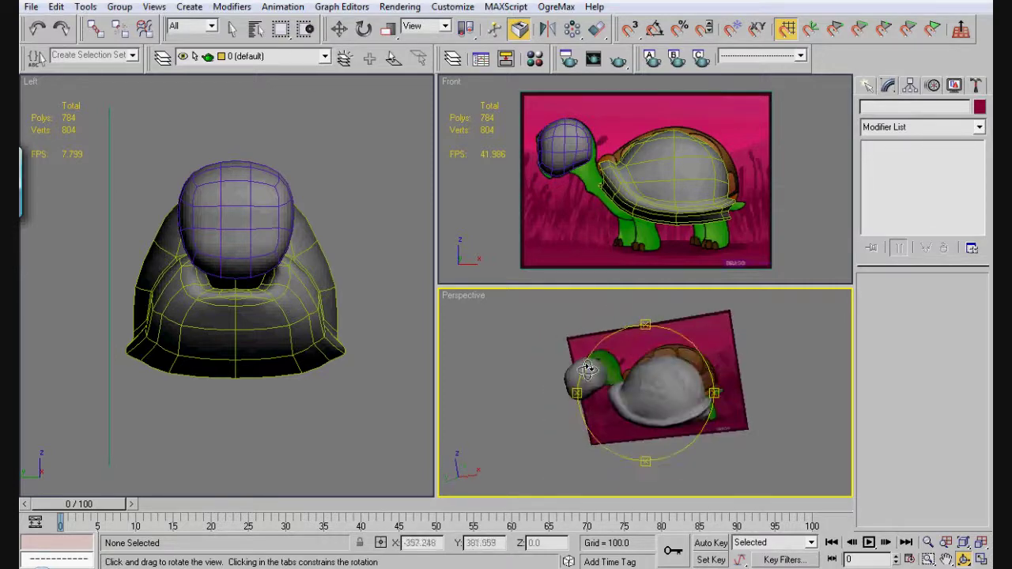
pyautogui.rightClick(629, 367)
# Step: In the head's Editable Poly level, select the rear underside polygons and extrude them twice as a group by 48.9 to start the neck
pyautogui.click(587, 378)
pyautogui.click(921, 156)
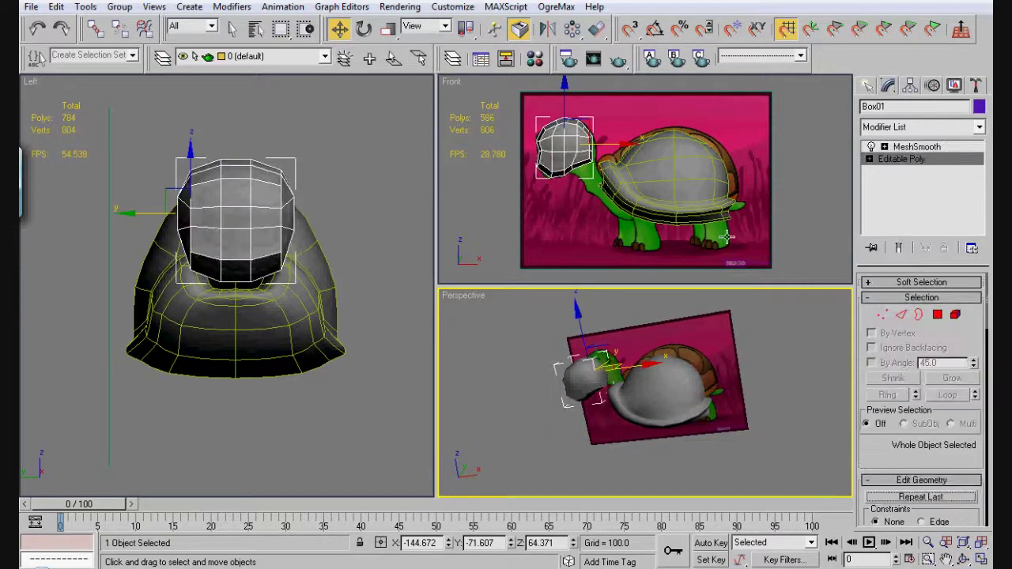
pyautogui.click(938, 315)
pyautogui.click(586, 168)
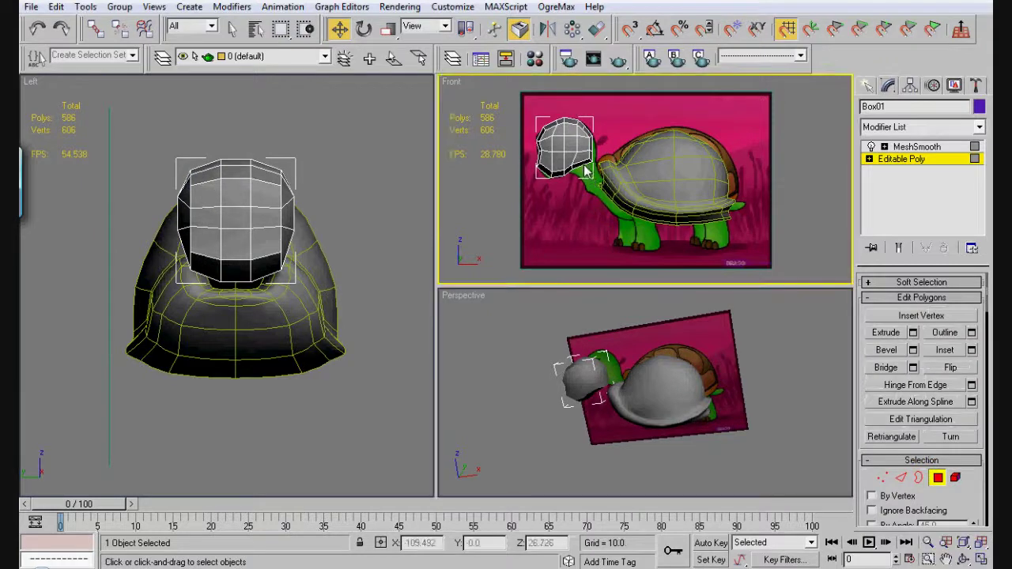
pyautogui.click(583, 164)
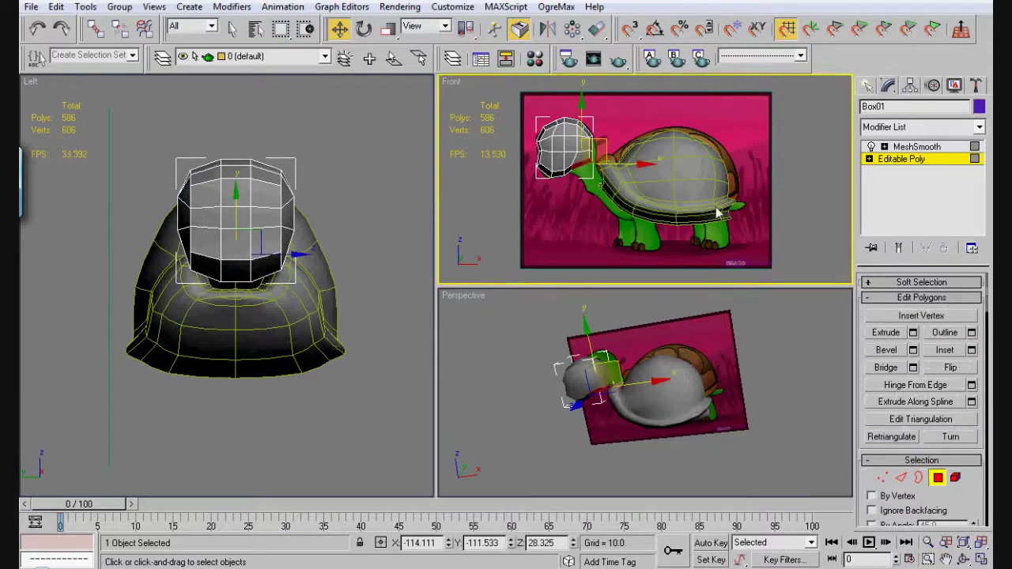
pyautogui.click(913, 333)
pyautogui.moveTo(577, 267); pyautogui.dragTo(578, 236)
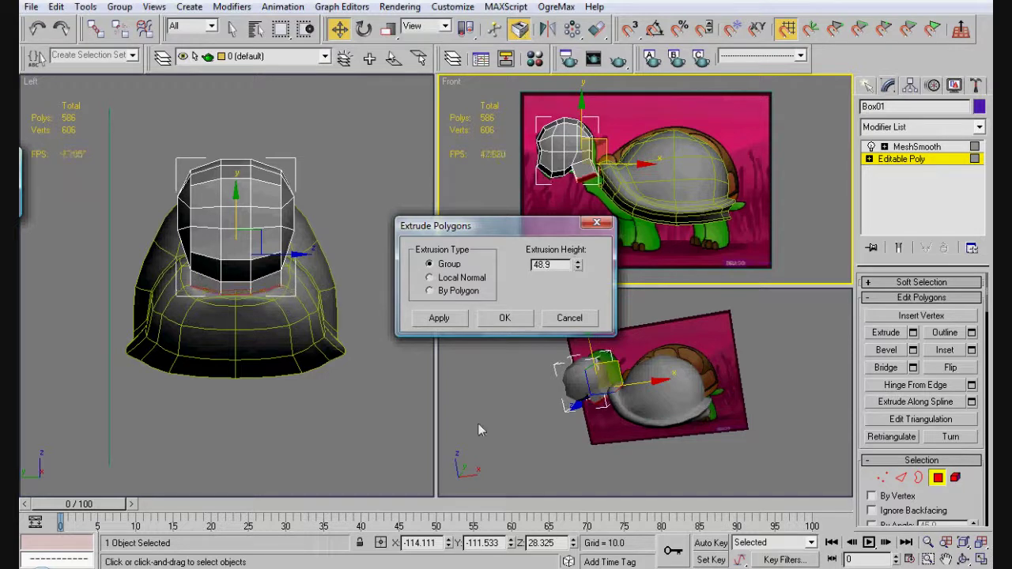
pyautogui.click(439, 318)
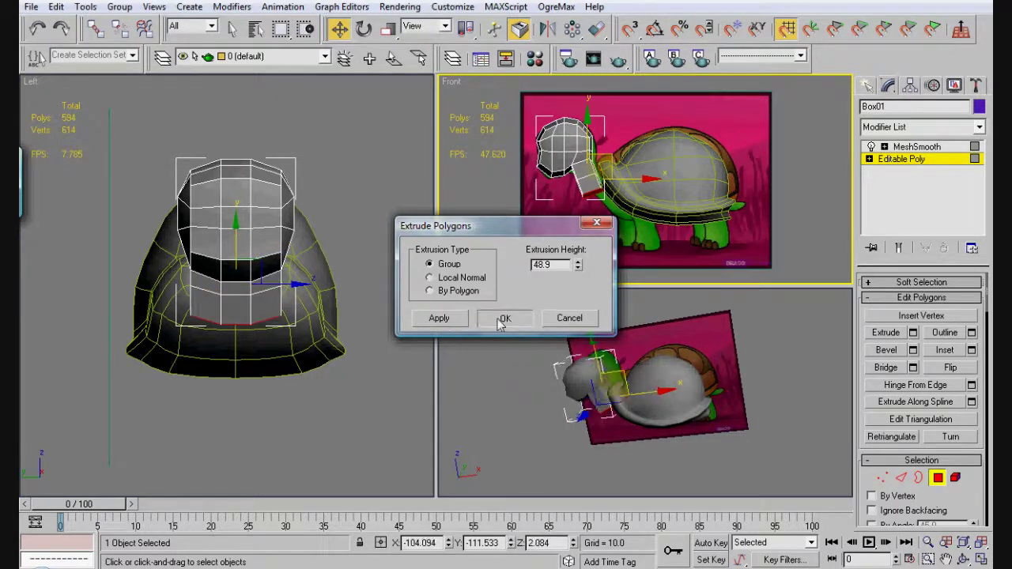
pyautogui.click(500, 324)
# Step: Rotate and move the neck's end polygons toward the shell opening, and extrude them once more
pyautogui.press('e')
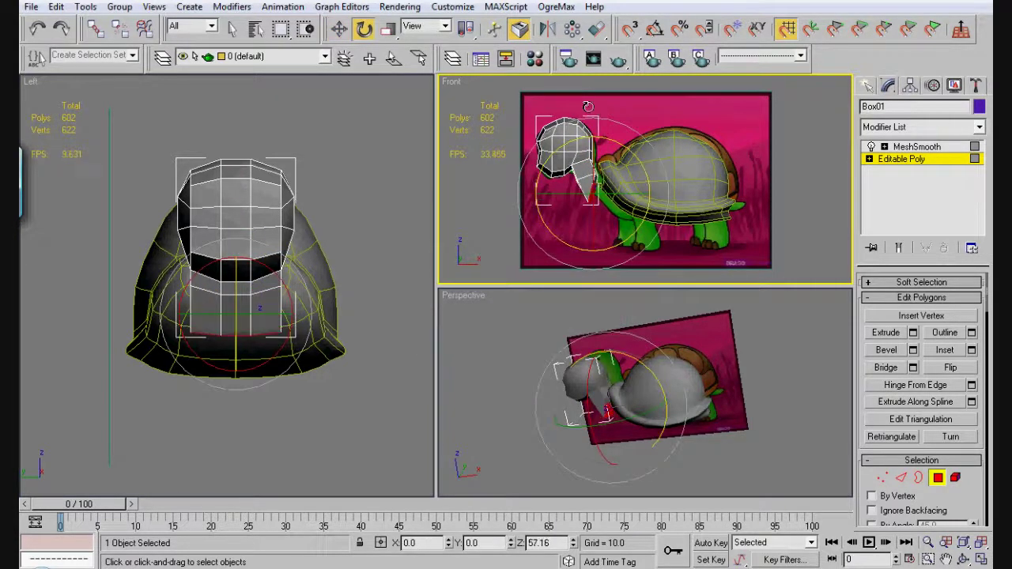
pyautogui.press('w')
pyautogui.moveTo(604, 160); pyautogui.dragTo(606, 155)
pyautogui.click(925, 334)
pyautogui.click(914, 333)
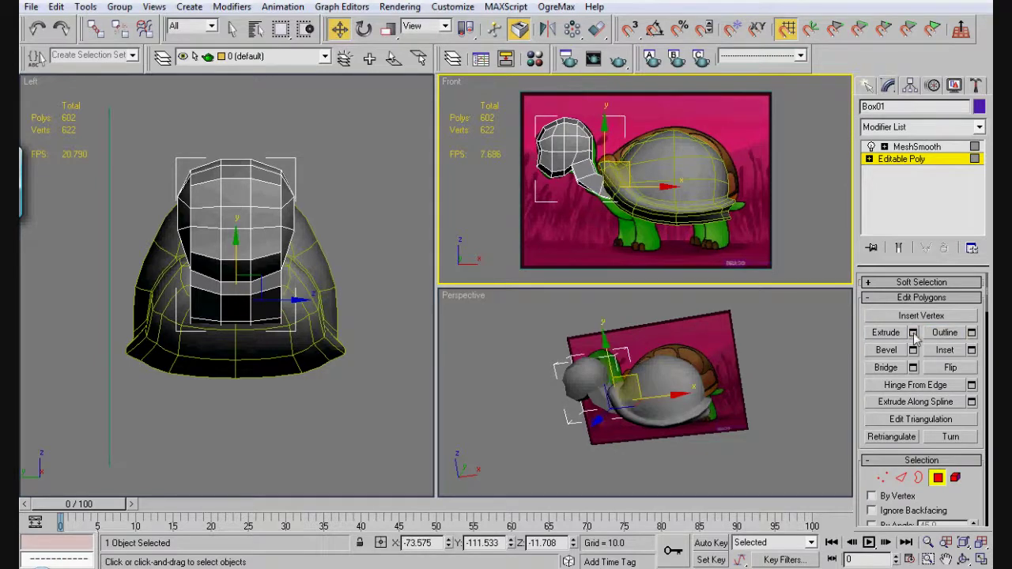
pyautogui.click(515, 323)
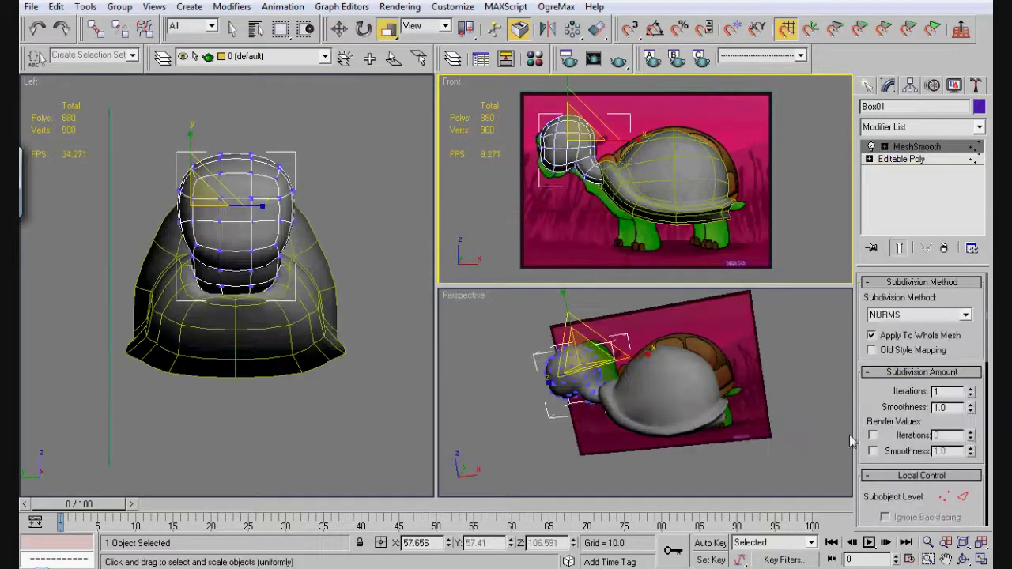
# Step: Scale the smoothed head and neck to 90% of their width and shift them sideways about 5.5 units to centre them on the shell
pyautogui.click(963, 560)
pyautogui.moveTo(699, 400); pyautogui.dragTo(820, 365)
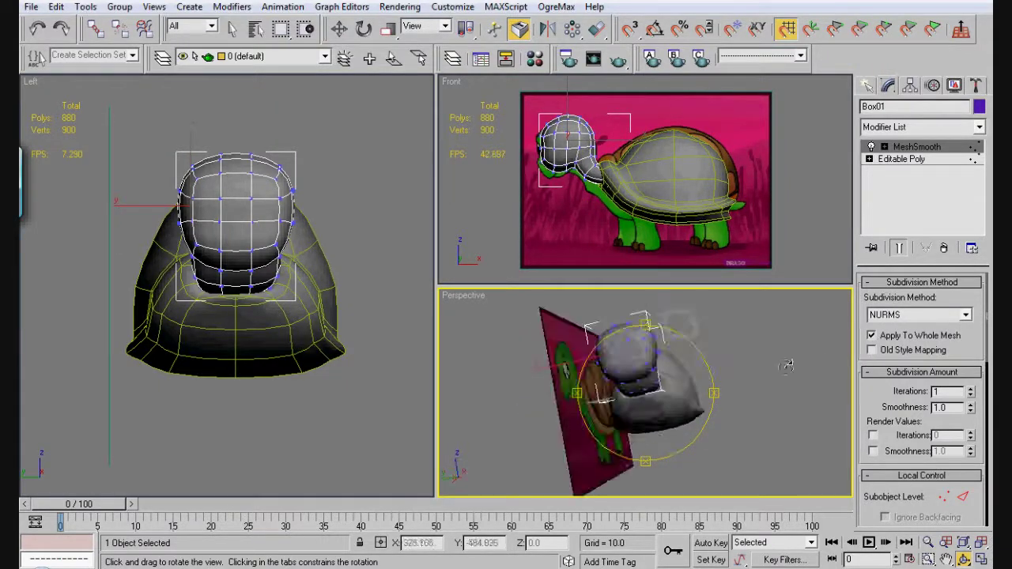
pyautogui.rightClick(787, 364)
pyautogui.moveTo(669, 342); pyautogui.dragTo(647, 344)
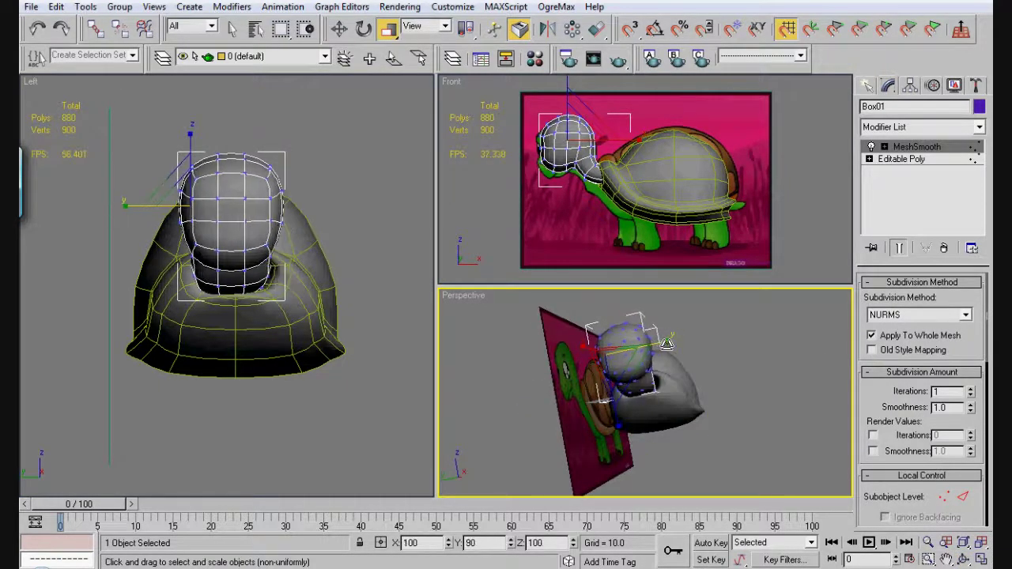
pyautogui.press('w')
pyautogui.click(555, 373)
pyautogui.hotkey('ctrl', 'z')
pyautogui.moveTo(560, 370); pyautogui.dragTo(562, 370)
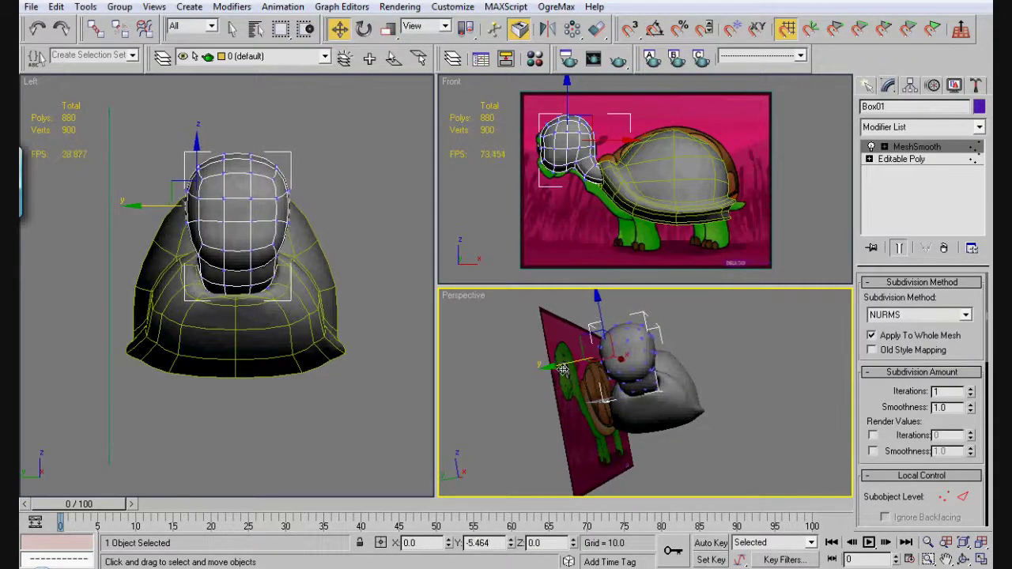
pyautogui.click(750, 422)
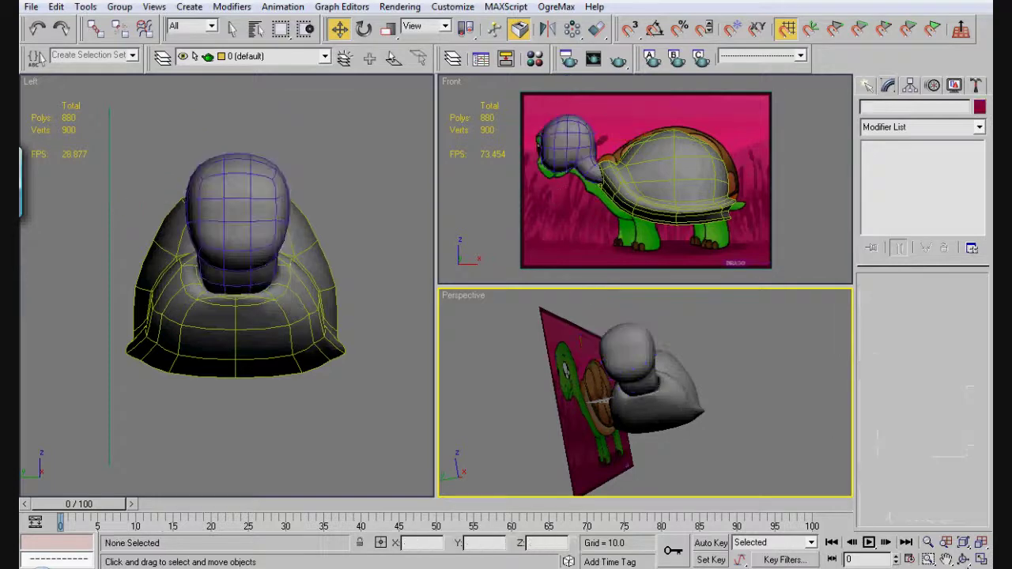
# Step: Render the perspective view to check the head, neck and shell together, and close the render window
pyautogui.click(964, 559)
pyautogui.moveTo(579, 397)
pyautogui.mouseDown()
pyautogui.moveTo(556, 386)
pyautogui.moveTo(594, 324)
pyautogui.moveTo(477, 376)
pyautogui.moveTo(573, 390)
pyautogui.mouseUp()
pyautogui.press('F9')
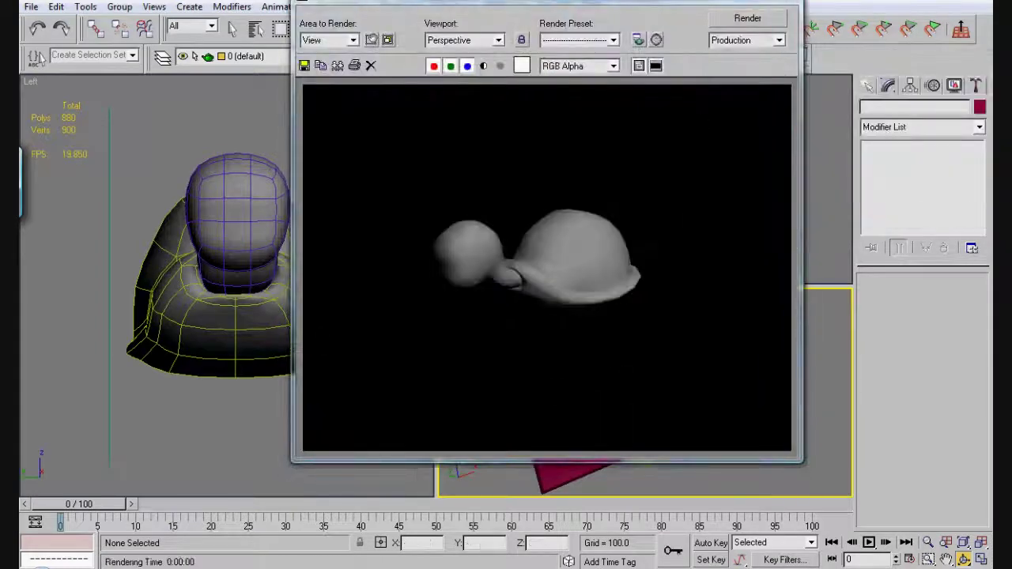
pyautogui.click(781, 5)
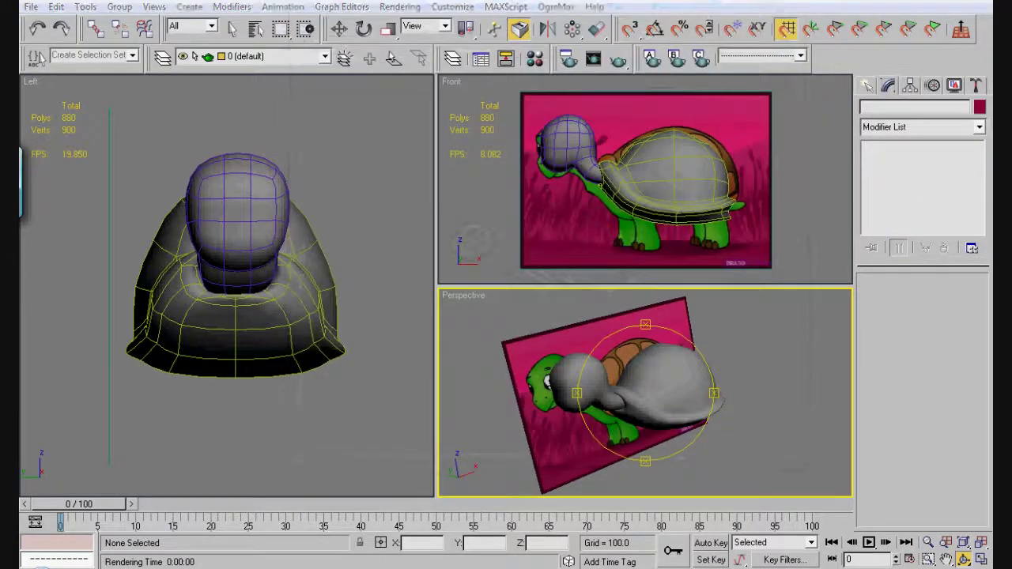
# Step: Switch to the Audacity window
pyautogui.click(517, 568)
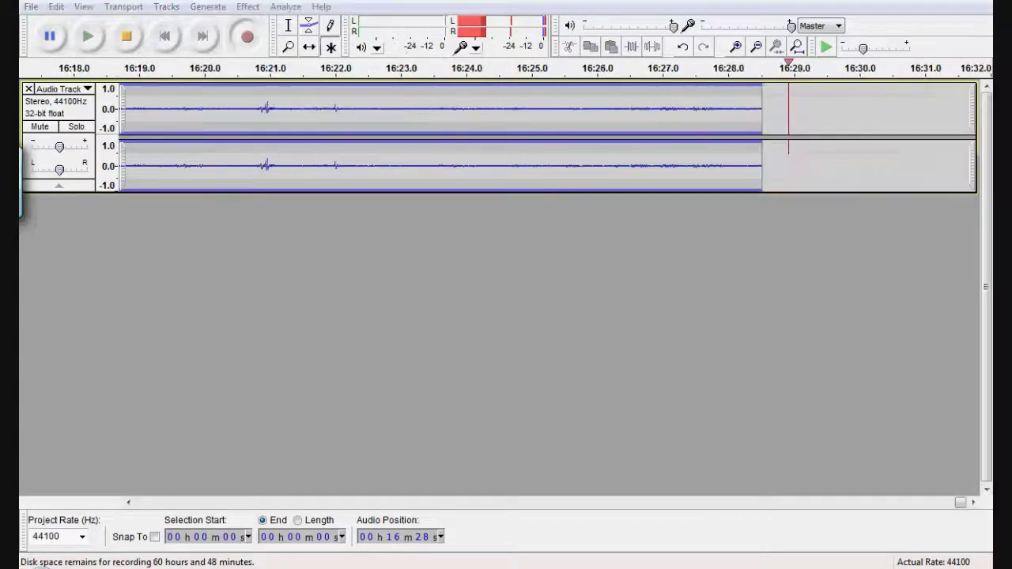